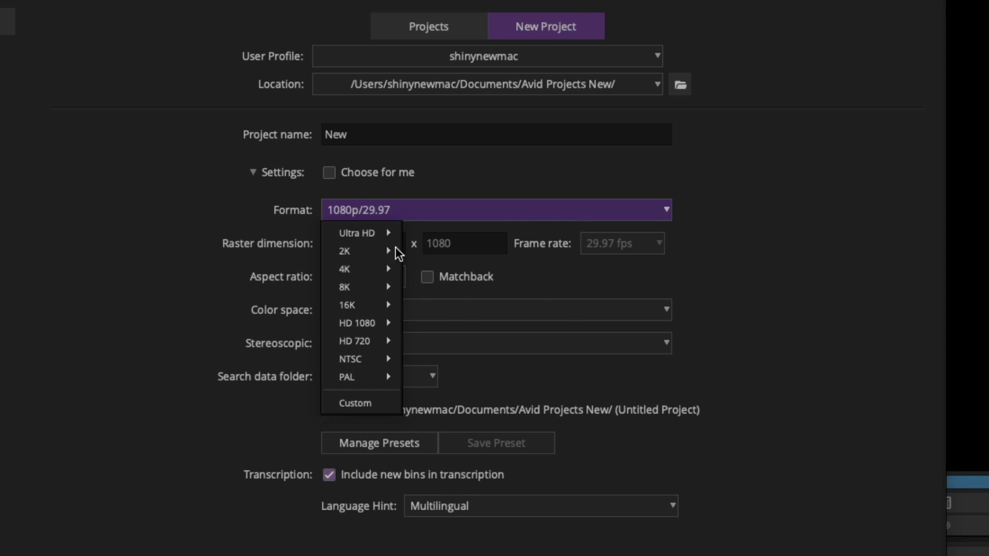
# Examine the Ultra HD, 4K, 8K and 16K project format options for the new project.
pyautogui.moveTo(384, 254)
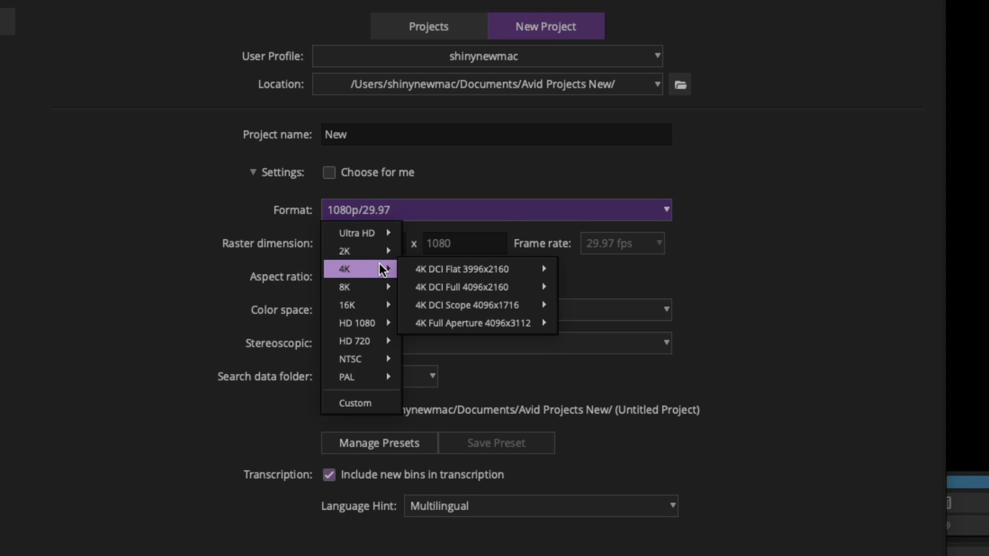
pyautogui.moveTo(378, 232)
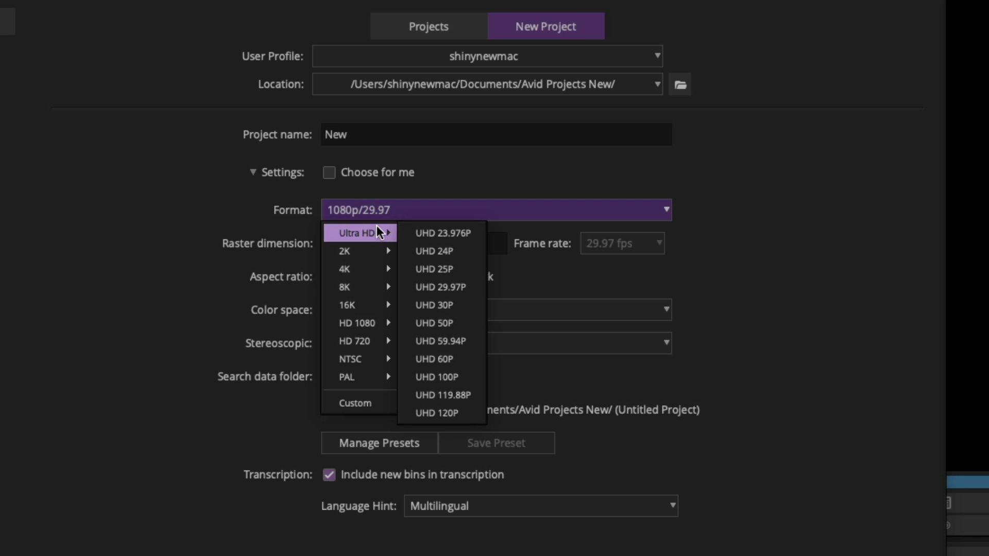
pyautogui.moveTo(379, 289)
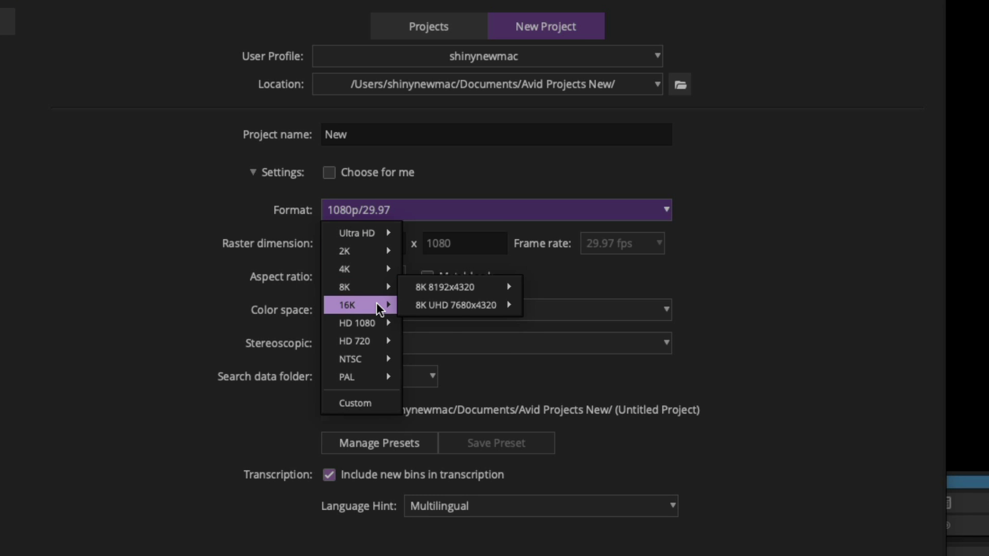
pyautogui.moveTo(380, 308)
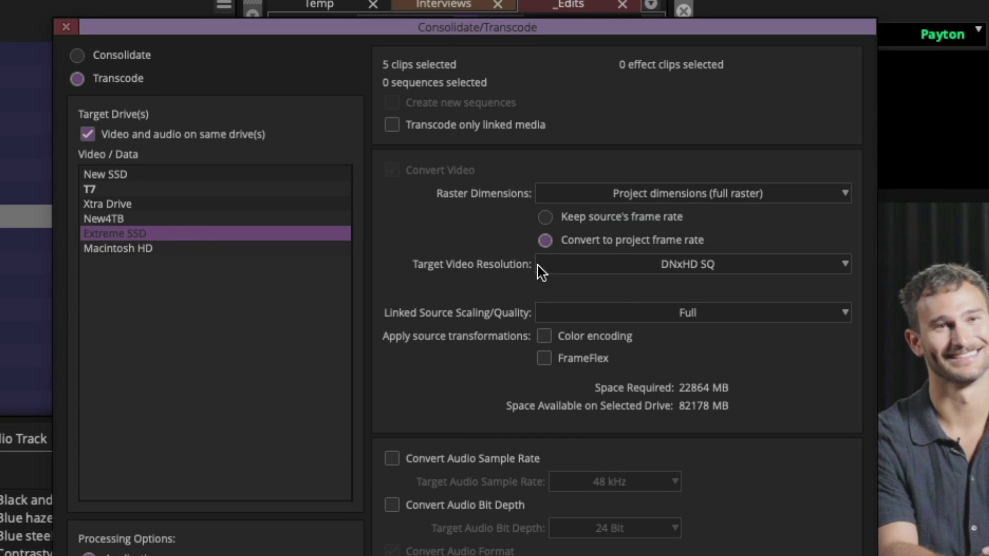
# Browse the target video resolution codecs available for transcoding the selected clips.
pyautogui.click(708, 265)
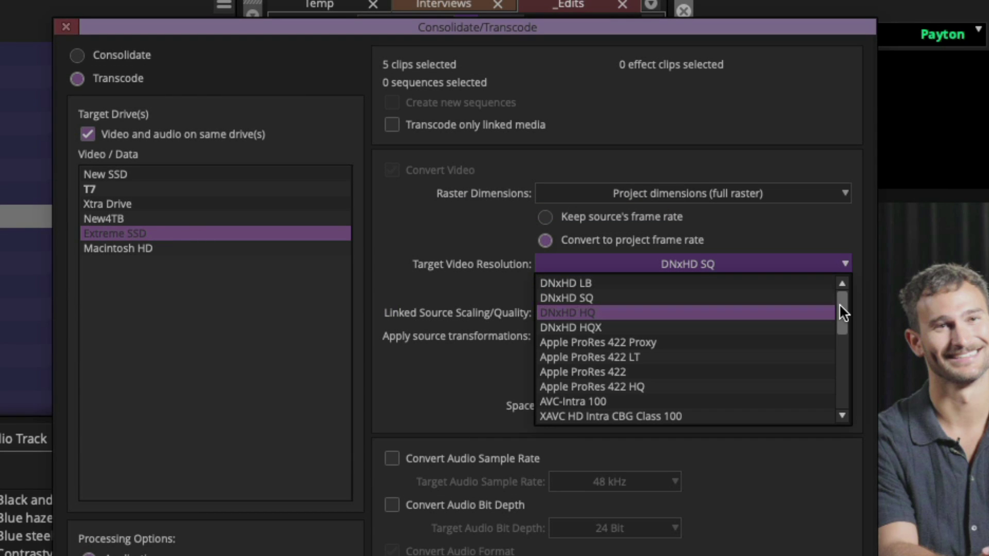
pyautogui.moveTo(844, 306); pyautogui.dragTo(845, 376)
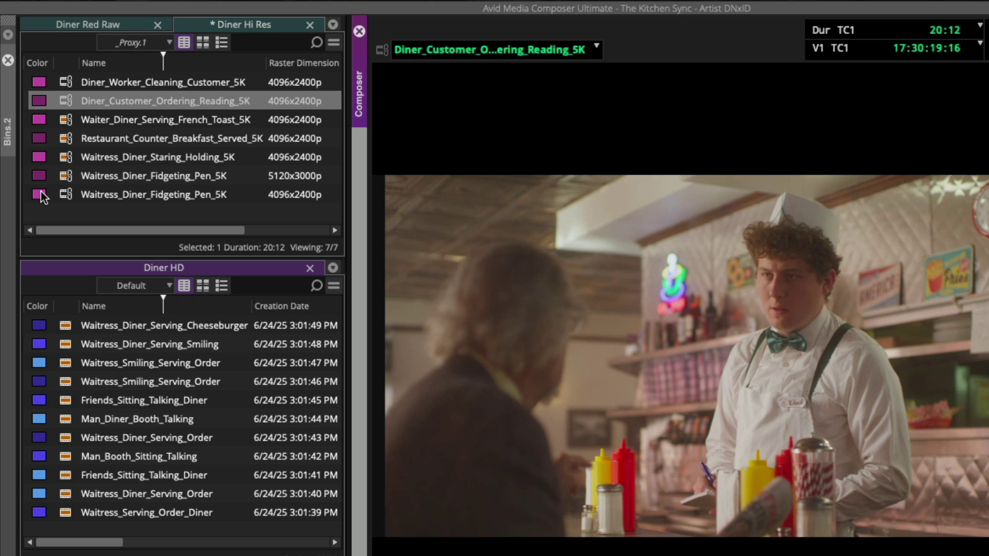
# Load the last Waitress_Diner_Fidgeting_Pen_5K clip and widen the bins area to reveal the proxy columns.
pyautogui.doubleClick(42, 196)
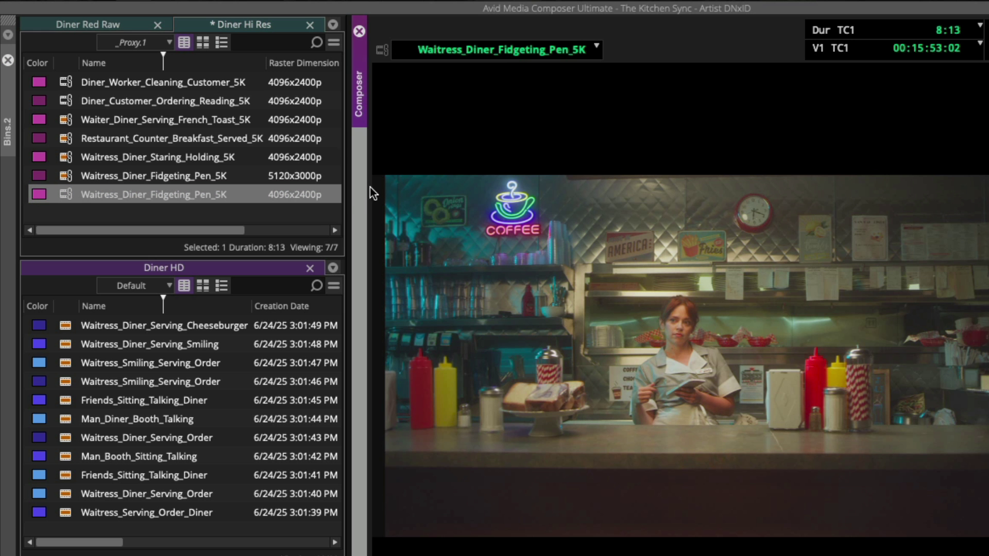
pyautogui.moveTo(349, 194); pyautogui.dragTo(474, 186)
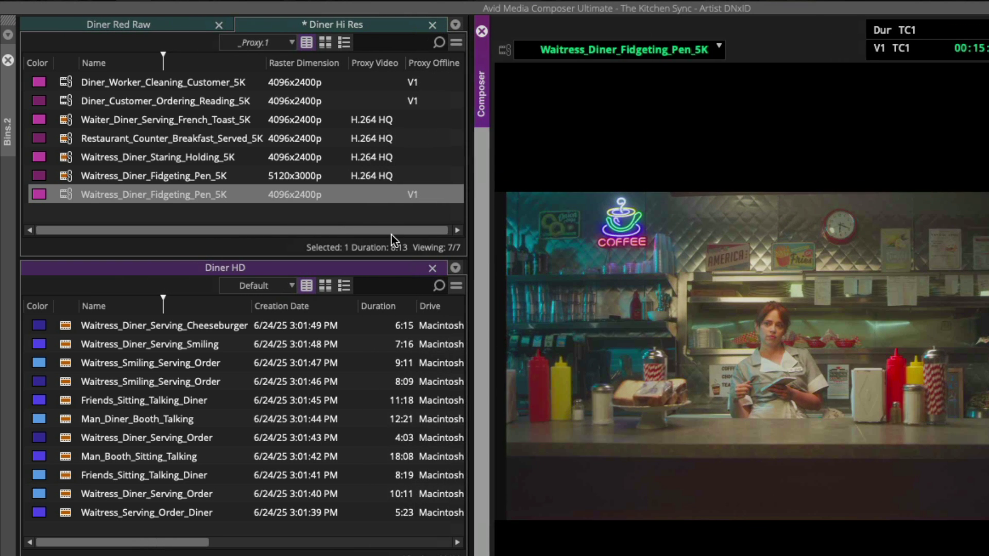
# Create proxies for Diner_Worker_Cleaning_Customer_5K and Diner_Customer_Ordering_Reading_5K on drive T7, processed by the application.
pyautogui.click(65, 84)
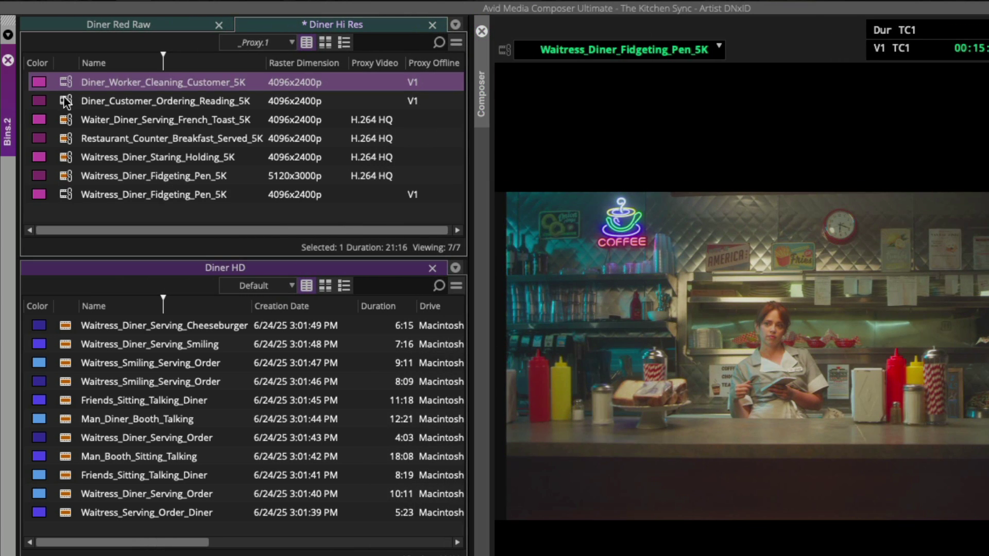
pyautogui.keyDown('shift'); pyautogui.click(66, 101); pyautogui.keyUp('shift')
pyautogui.rightClick(64, 96)
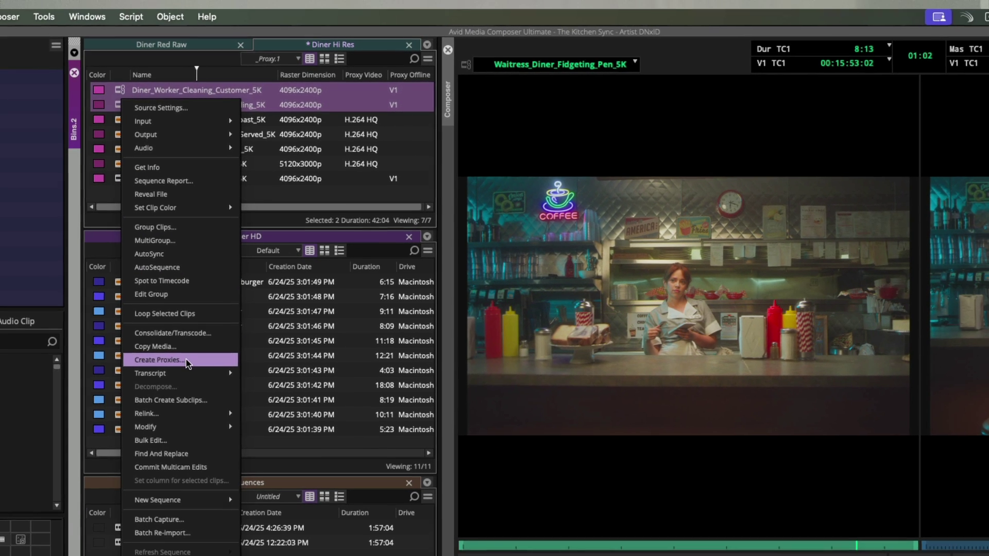
pyautogui.click(145, 380)
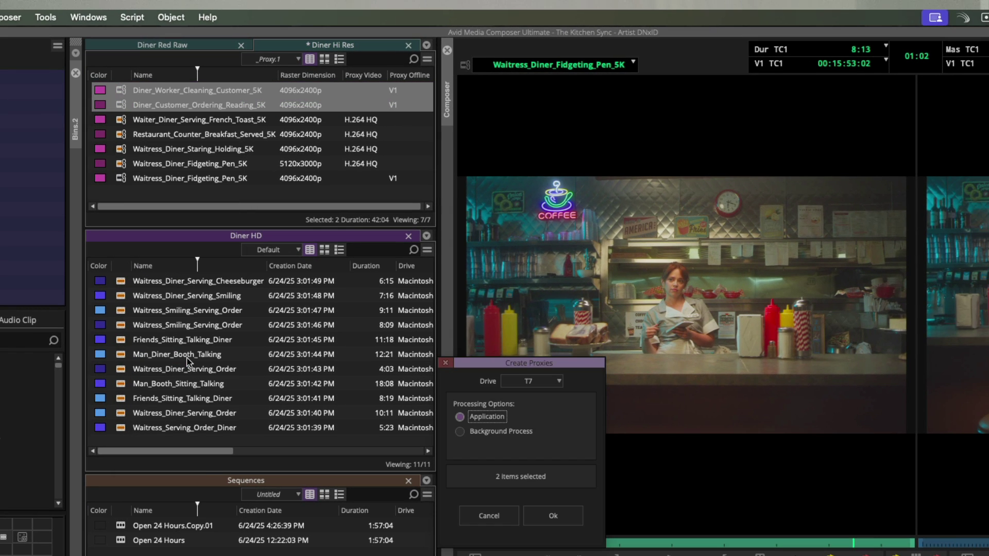
pyautogui.click(534, 517)
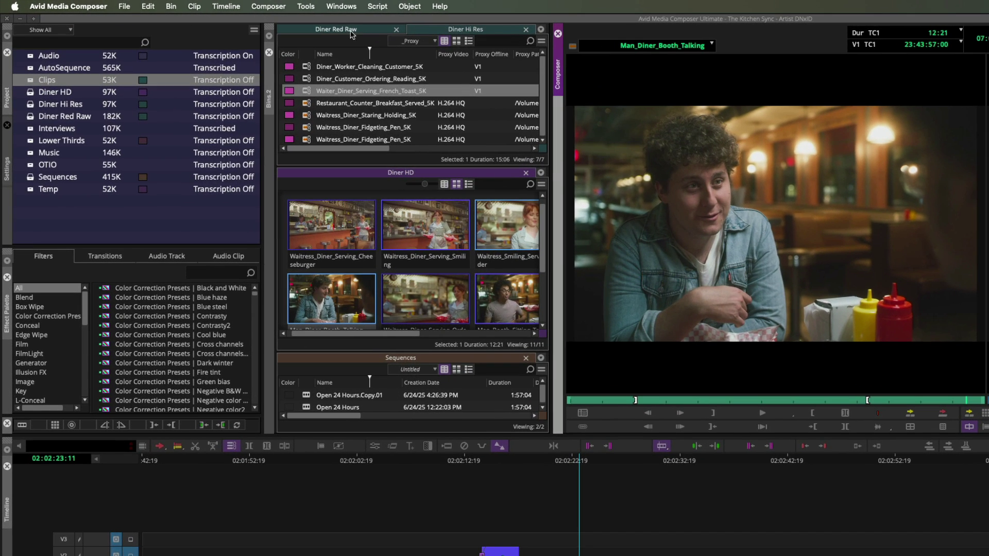
# View one source clip from each diner bin: Waitress_Diner_Serving_Smiling, A001_A005_0710MI, and Waiter_Diner_Serving_French_Toast_5K.
pyautogui.doubleClick(433, 230)
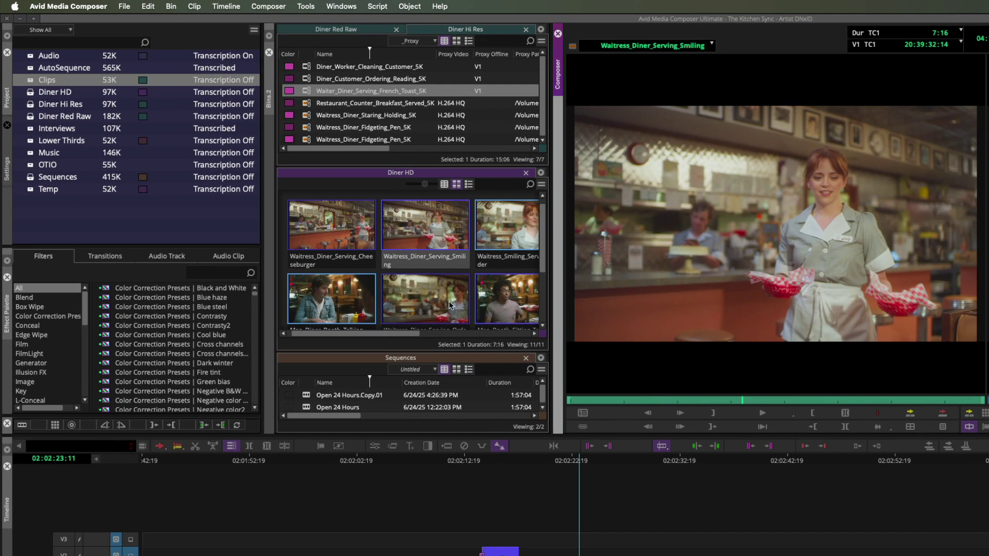
pyautogui.click(370, 31)
pyautogui.click(308, 81)
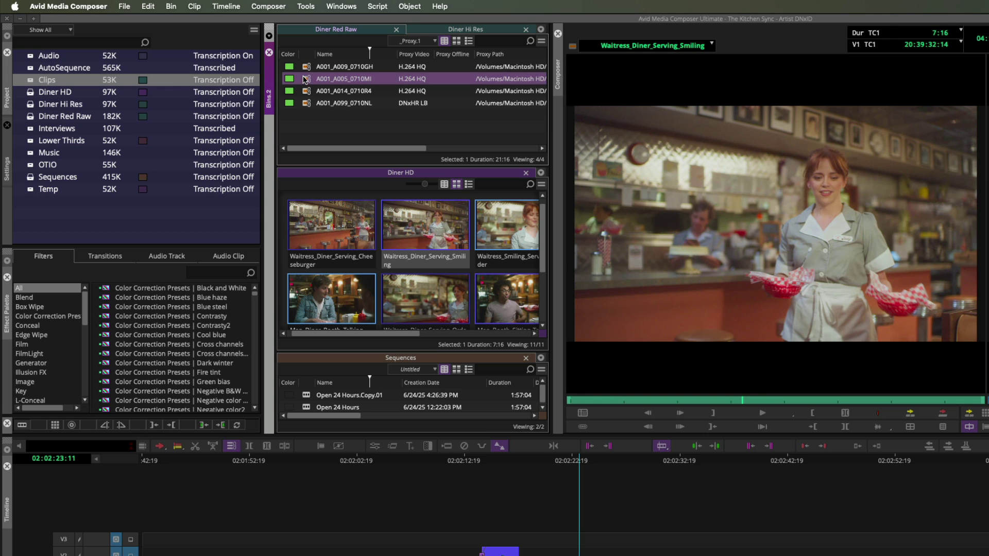
pyautogui.click(468, 31)
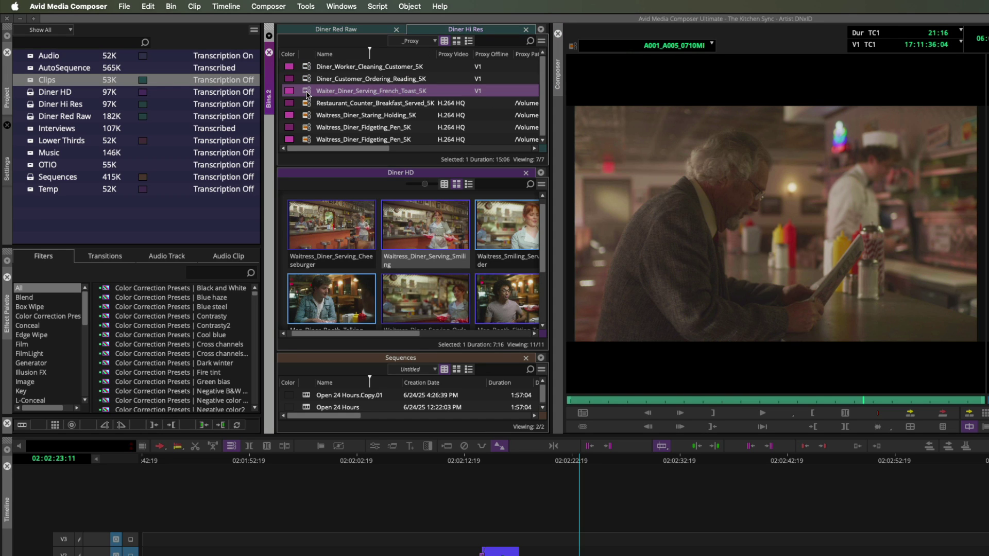
pyautogui.doubleClick(306, 94)
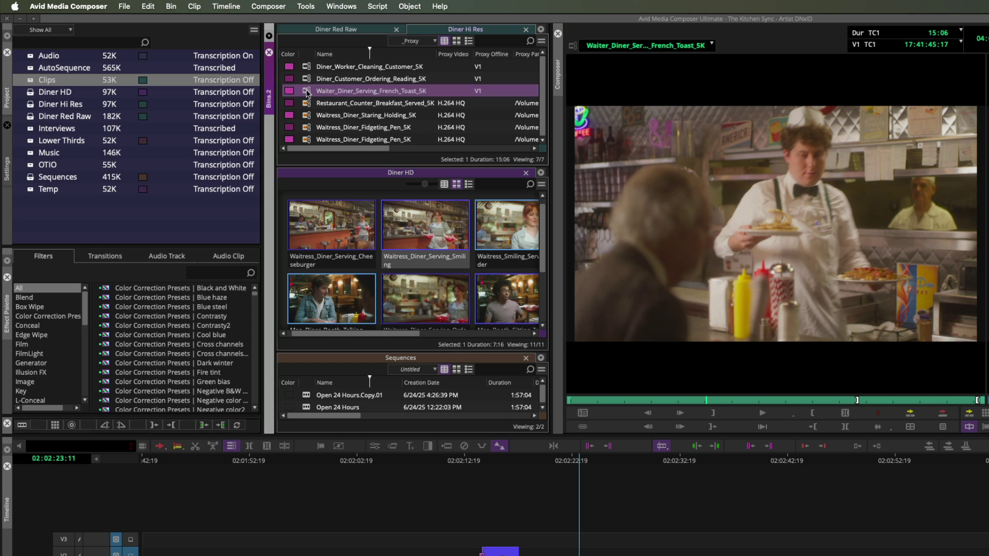
# Play and scrub through the Waiter_Diner_Serving_French_Toast_5K source clip to check its playback.
pyautogui.click(691, 400)
pyautogui.click(761, 414)
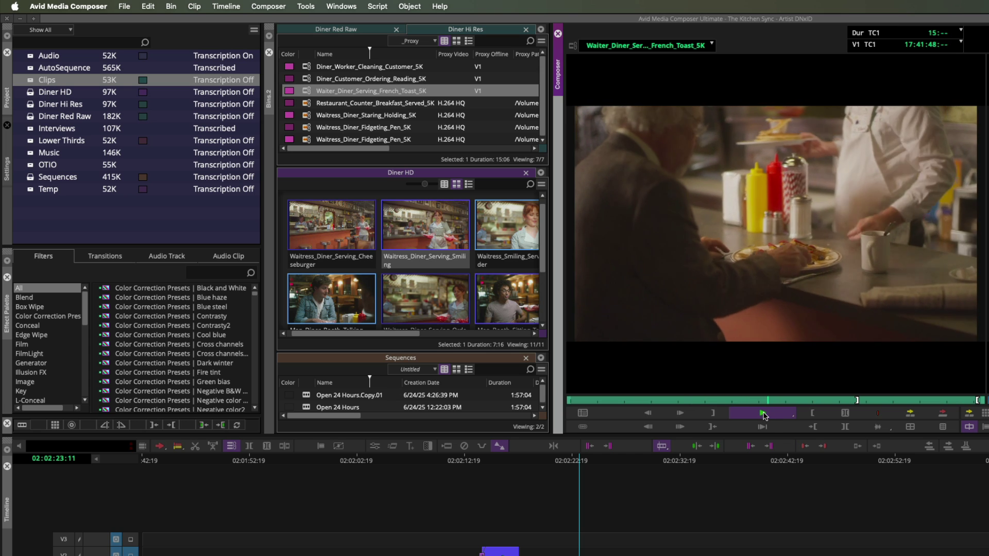
pyautogui.click(699, 400)
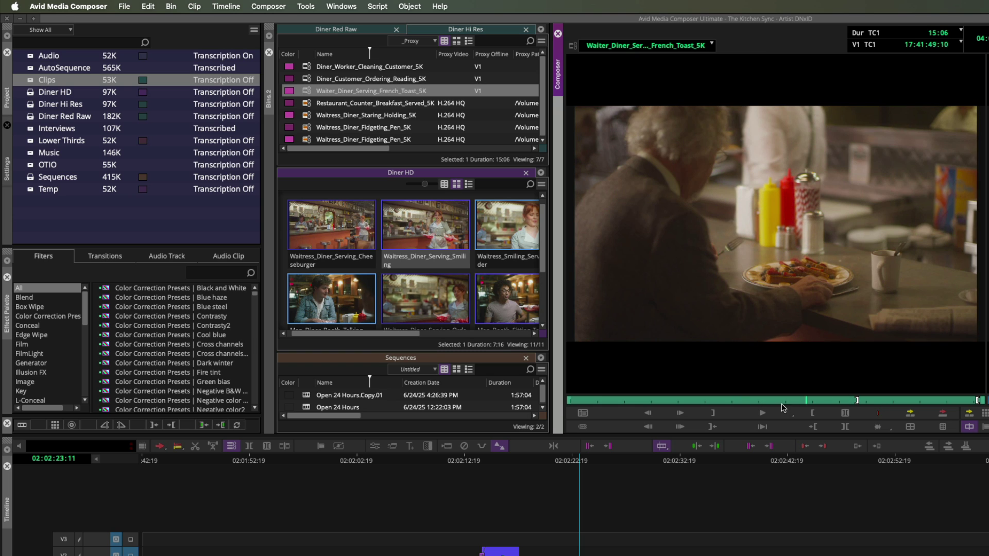
pyautogui.click(755, 402)
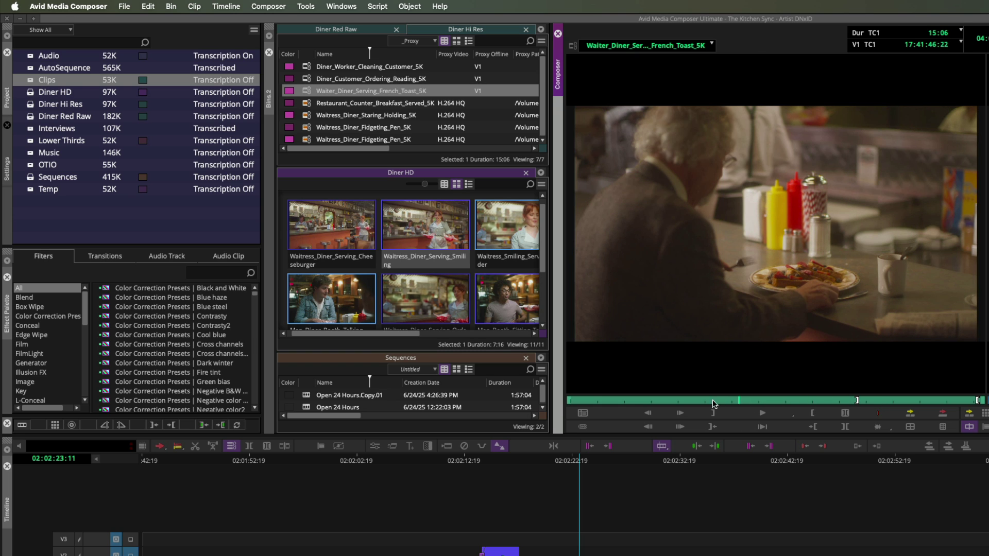
pyautogui.click(750, 402)
pyautogui.click(712, 402)
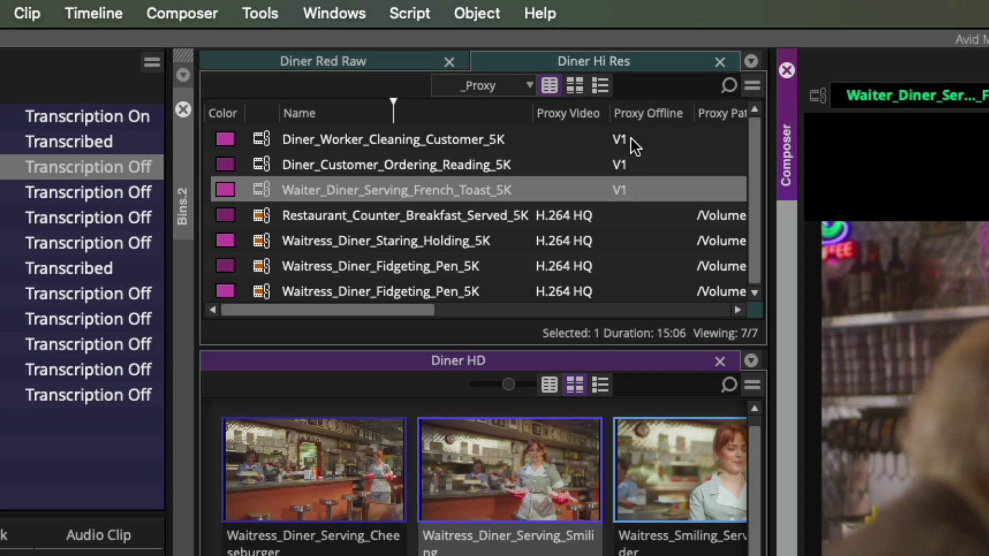
# Show the Diner HD bin as a text list and compare the proxy columns of Diner Red Raw and Diner Hi Res.
pyautogui.click(547, 384)
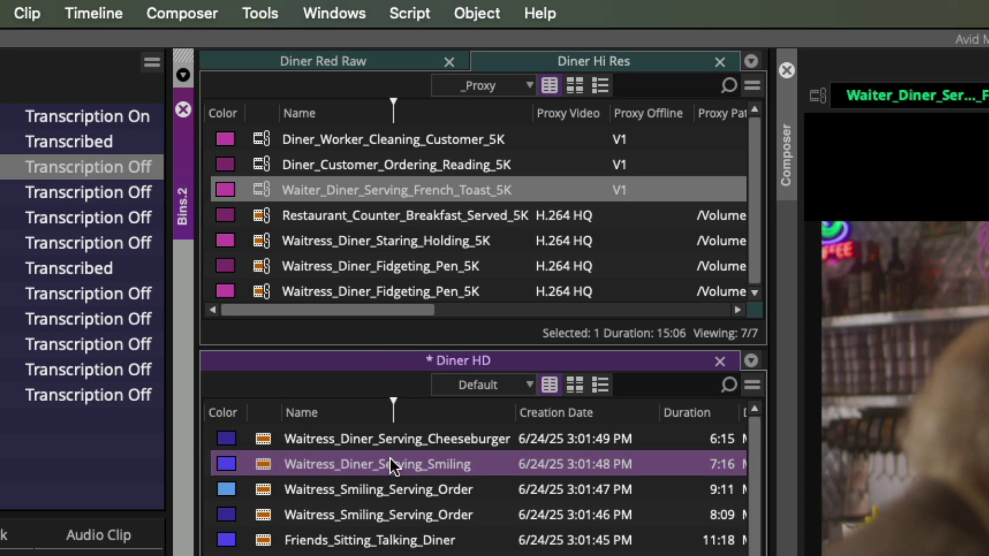
pyautogui.click(354, 63)
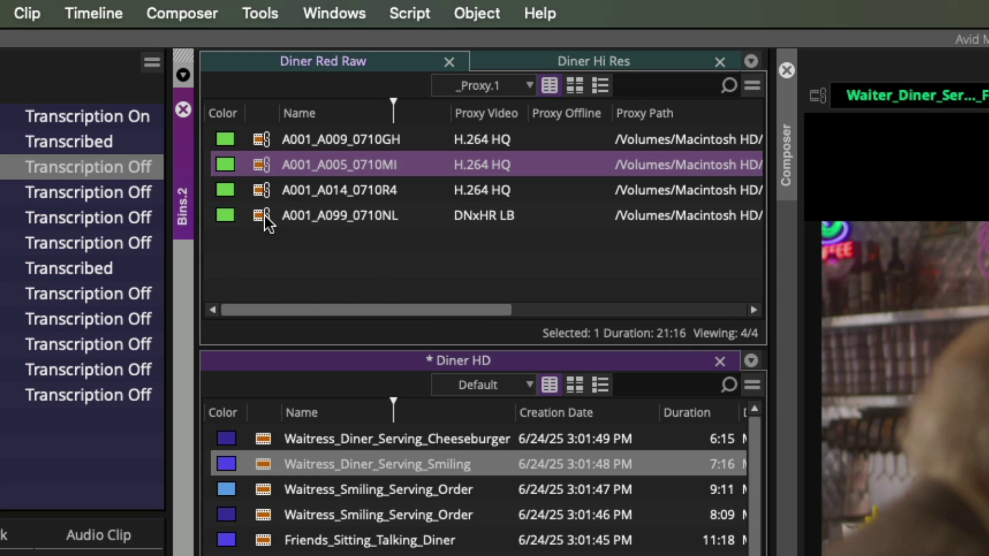
pyautogui.click(588, 59)
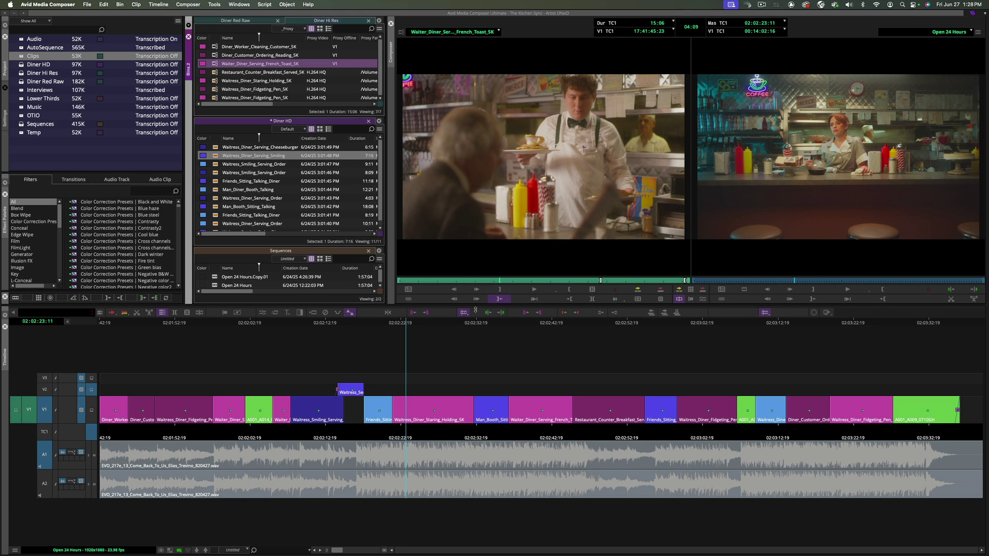
# Park the Open 24 Hours sequence at 02:02:20:20 and set its playback to Proxy Preferred.
pyautogui.moveTo(411, 324); pyautogui.dragTo(387, 326)
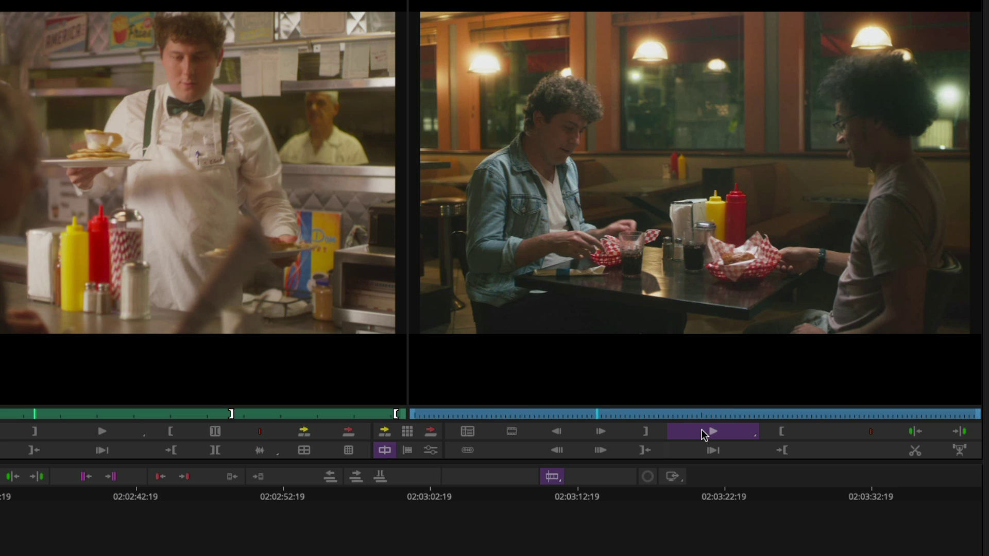
pyautogui.rightClick(705, 435)
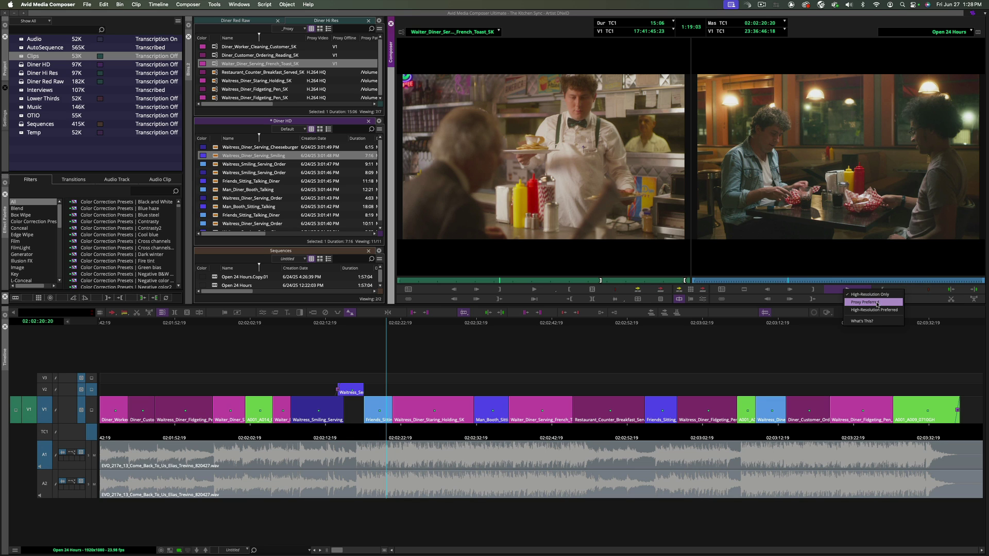
pyautogui.click(878, 302)
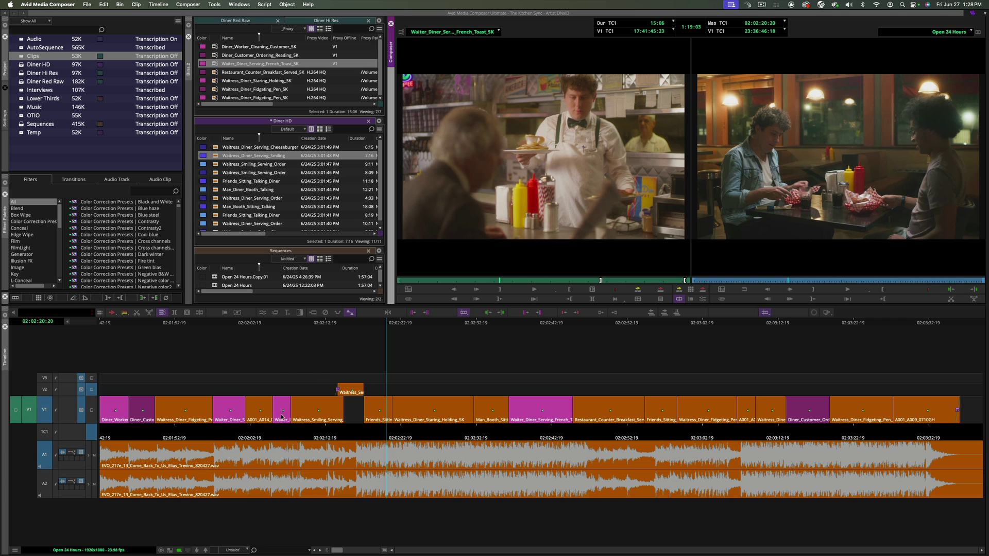
# Scrub the Open 24 Hours sequence to about 02:02:26 and play the Waitress_Diner_Staring_Holding_5K segment.
pyautogui.click(414, 330)
pyautogui.click(382, 329)
pyautogui.moveTo(390, 330); pyautogui.dragTo(428, 333)
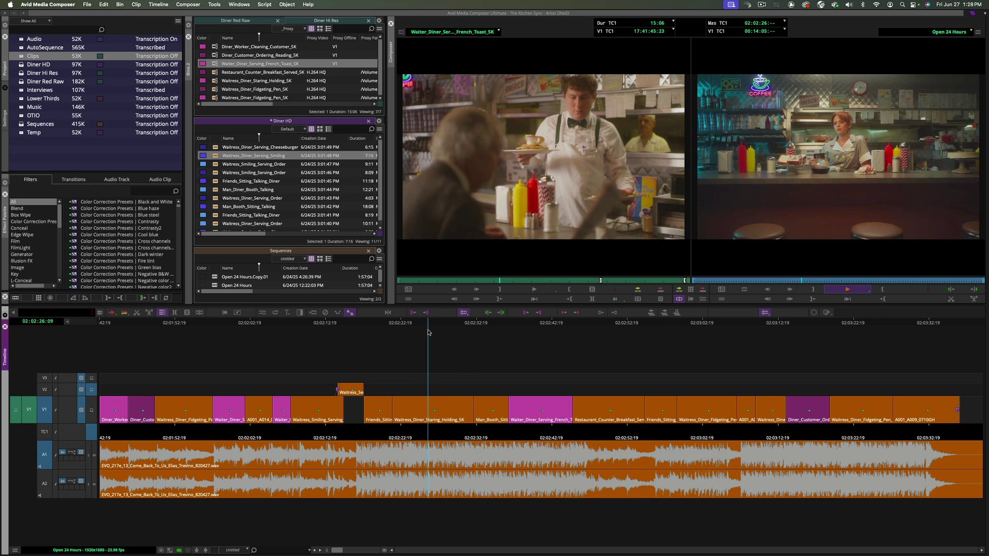
pyautogui.press('space')
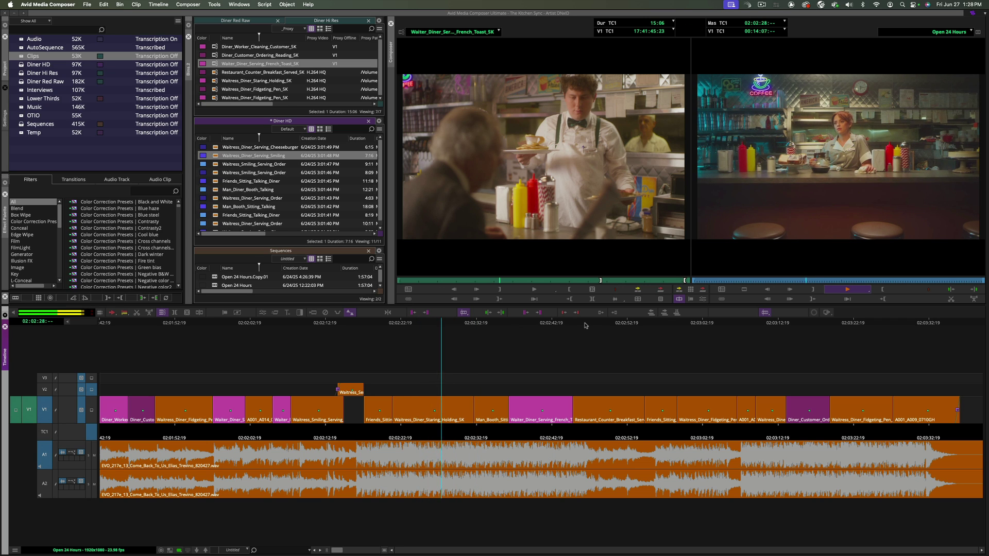
pyautogui.press('space')
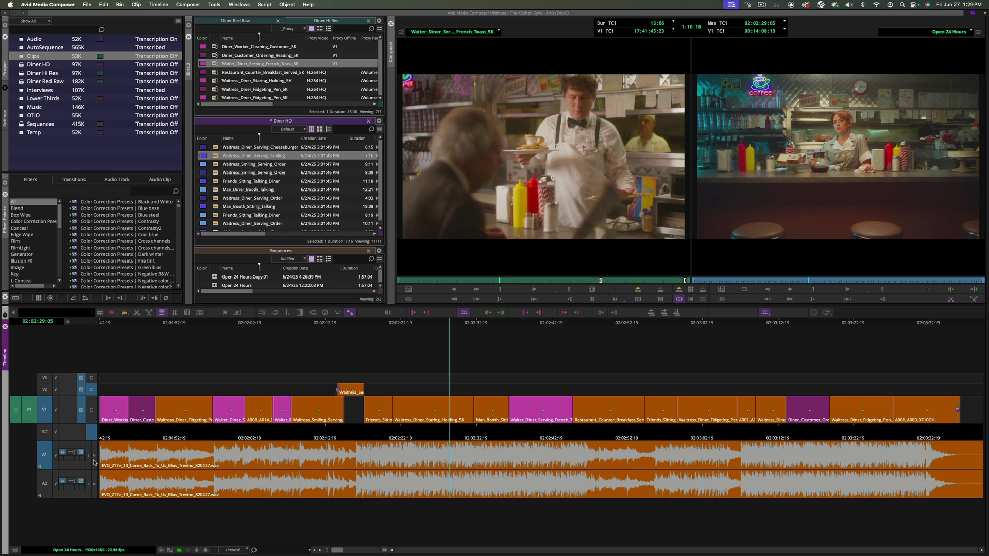
# Play the sequence with audio tracks A1 and A2 muted, and scrub on to the following segment.
pyautogui.press('space')
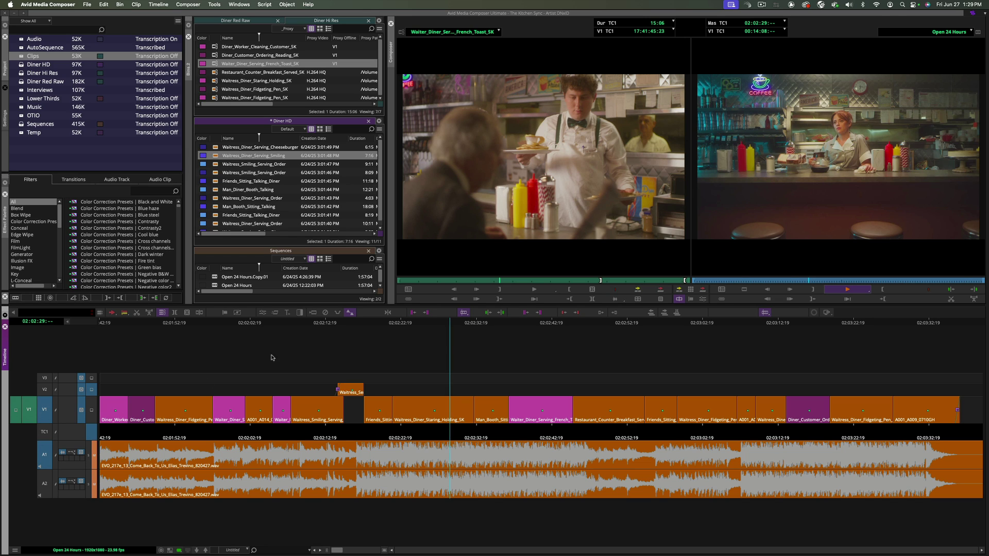
pyautogui.moveTo(504, 324); pyautogui.dragTo(493, 326)
pyautogui.click(490, 329)
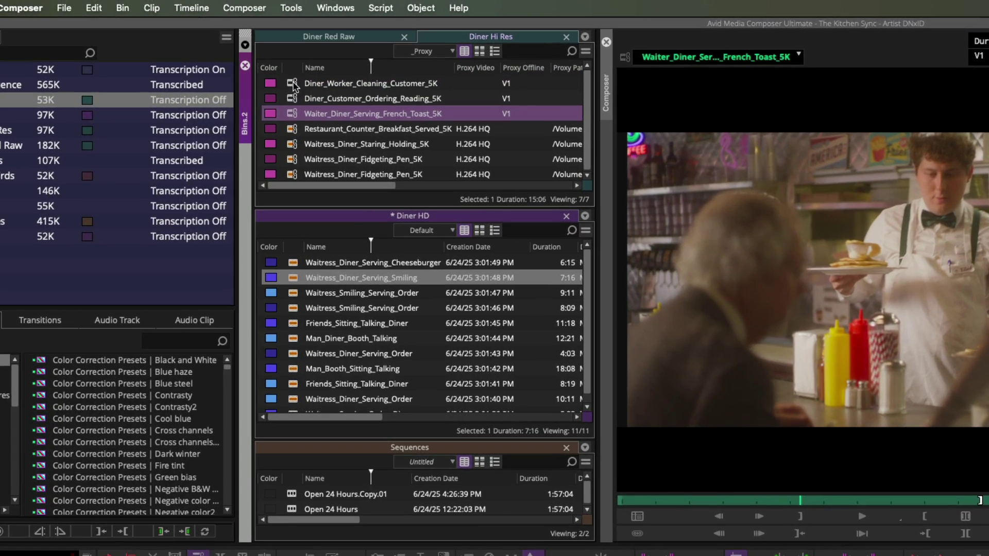
# Create proxies on drive T7 for the three Diner Hi Res clips without proxies, using Application processing.
pyautogui.click(291, 81)
pyautogui.click(672, 293)
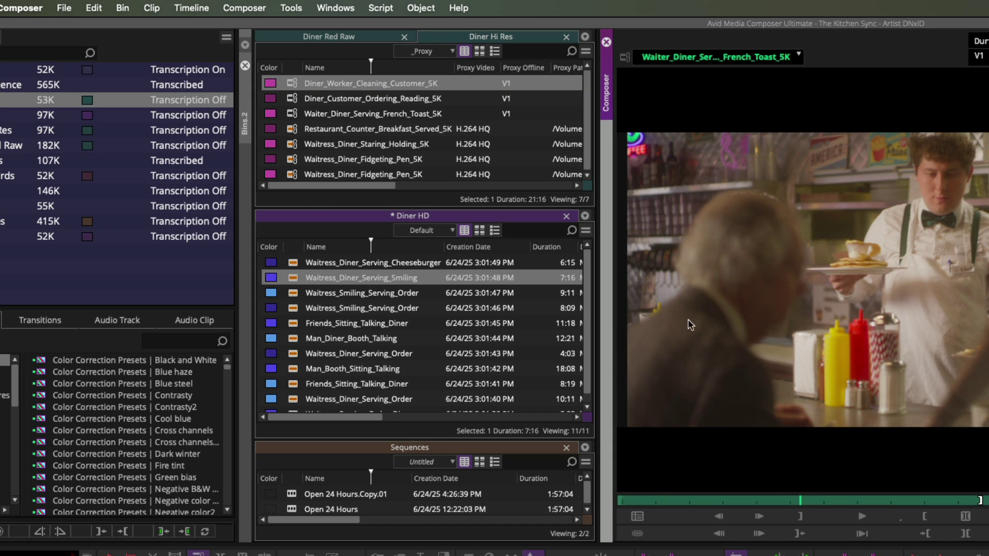
pyautogui.keyDown('shift'); pyautogui.click(292, 111); pyautogui.keyUp('shift')
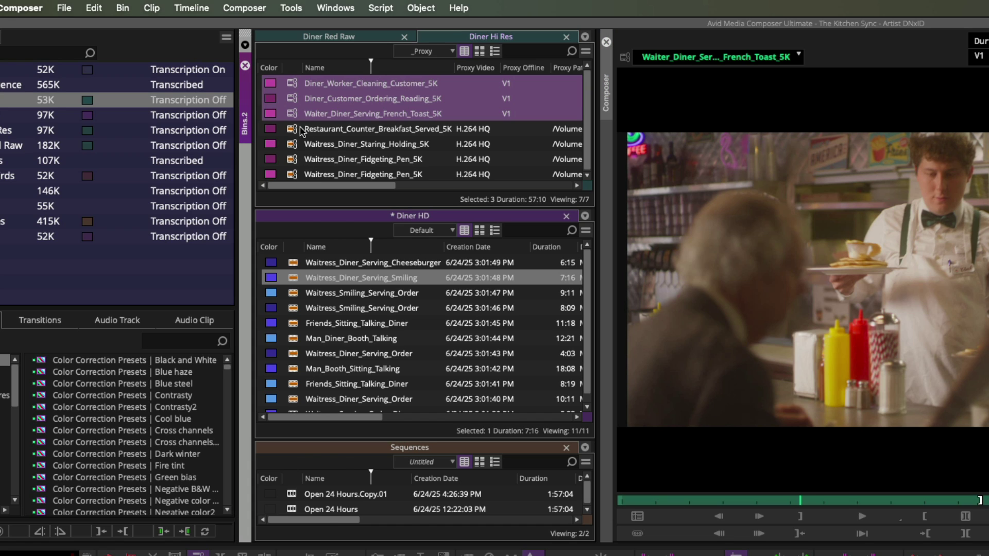
pyautogui.rightClick(299, 118)
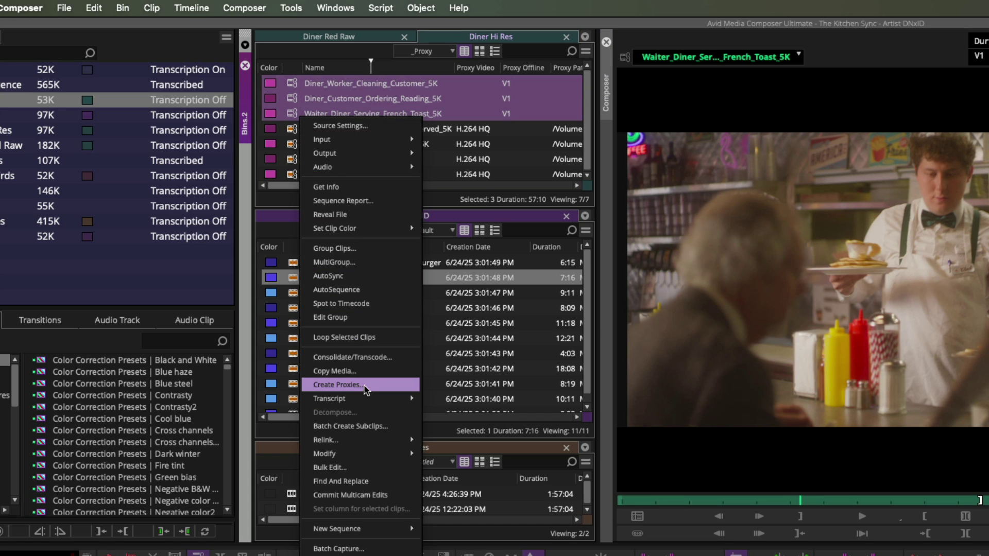
pyautogui.click(379, 384)
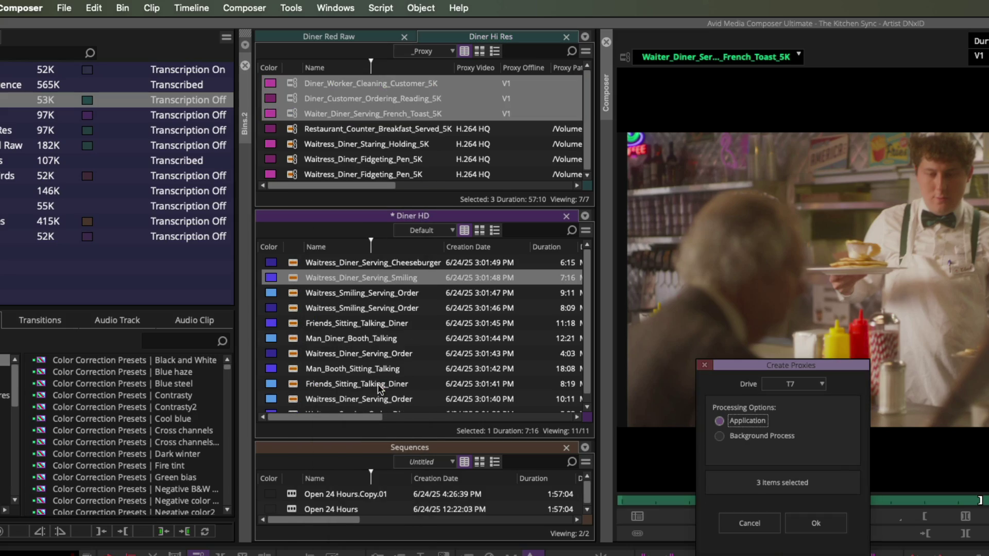
pyautogui.click(816, 523)
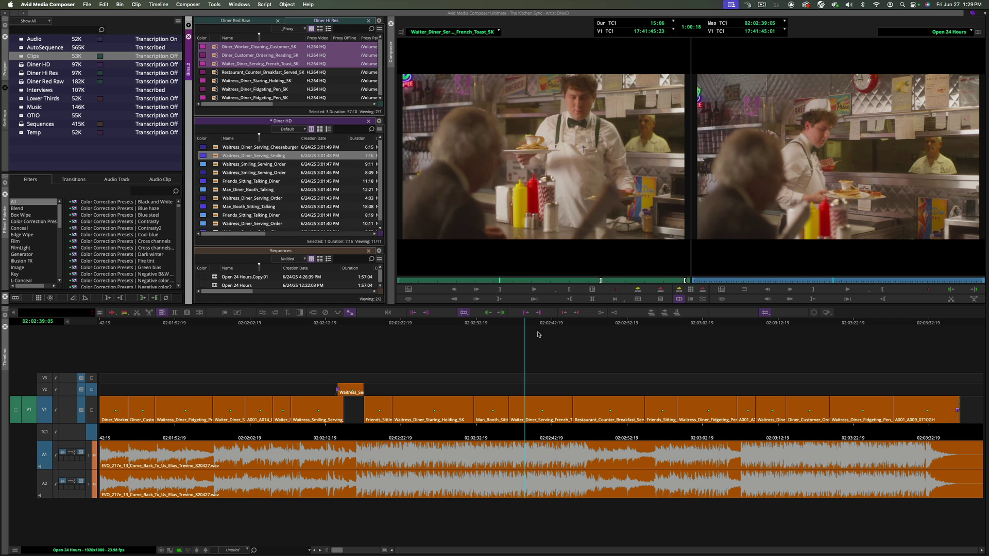
# Scrub the Open 24 Hours sequence back into the Waitress_Diner_Staring_Holding_5K segment and play it to 02:02:32:09.
pyautogui.moveTo(540, 331); pyautogui.dragTo(458, 331)
pyautogui.press('space')
pyautogui.press('space')
# Select the Waiter_Diner_Serving_French_Toast_5K clip, switch playback to High-Resolution Only, and scrub the clip in the source monitor.
pyautogui.click(215, 65)
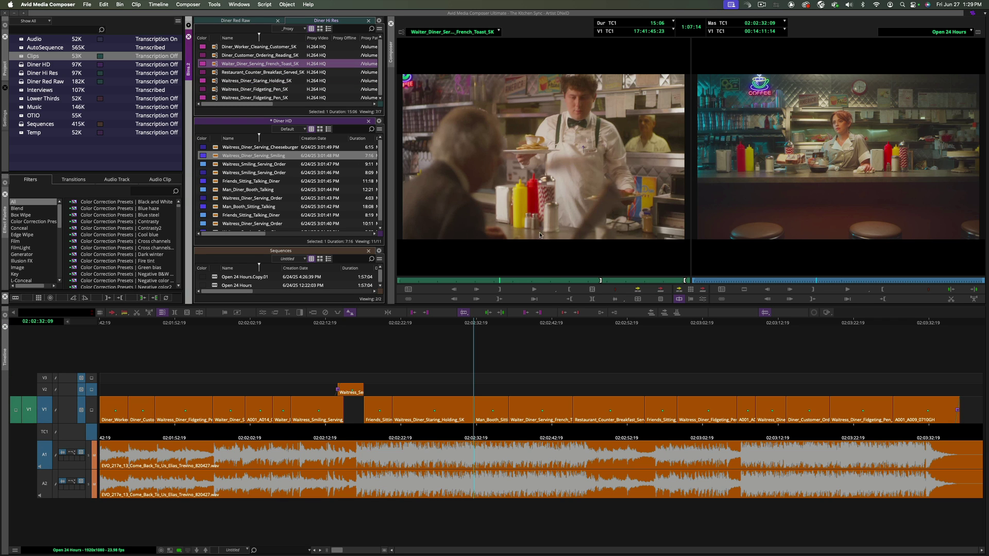
pyautogui.moveTo(485, 281)
pyautogui.mouseDown()
pyautogui.moveTo(465, 282)
pyautogui.moveTo(503, 282)
pyautogui.moveTo(466, 283)
pyautogui.moveTo(491, 282)
pyautogui.mouseUp()
pyautogui.rightClick(545, 291)
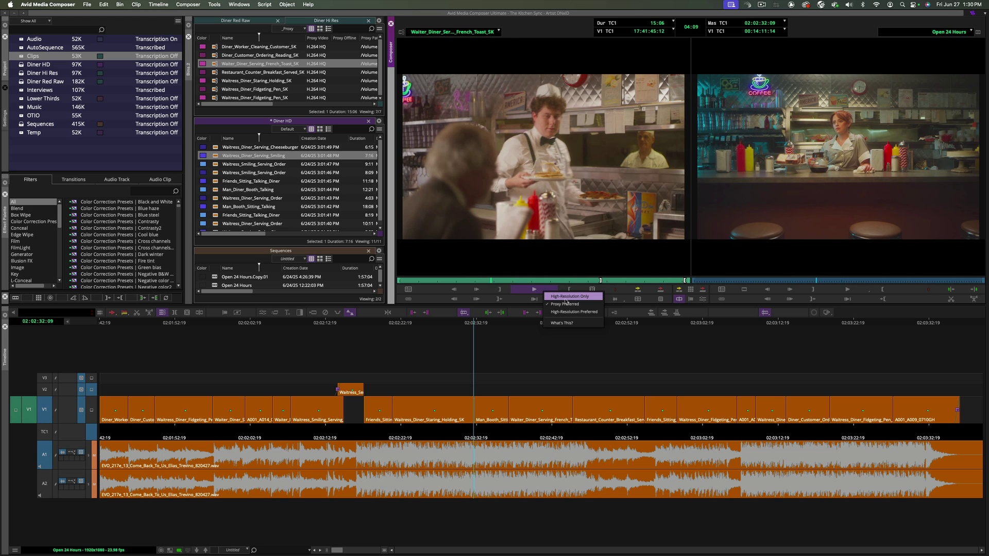
pyautogui.click(565, 297)
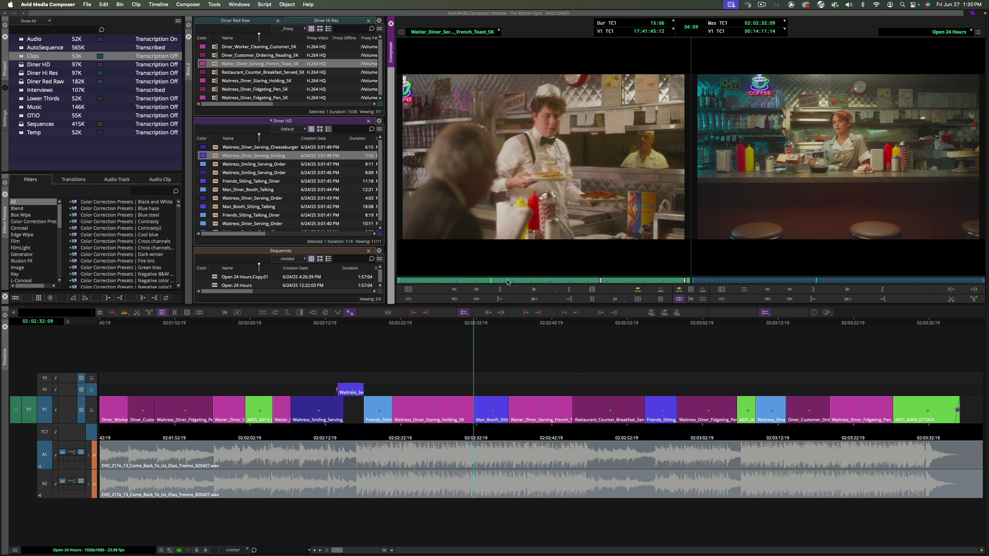
pyautogui.click(467, 282)
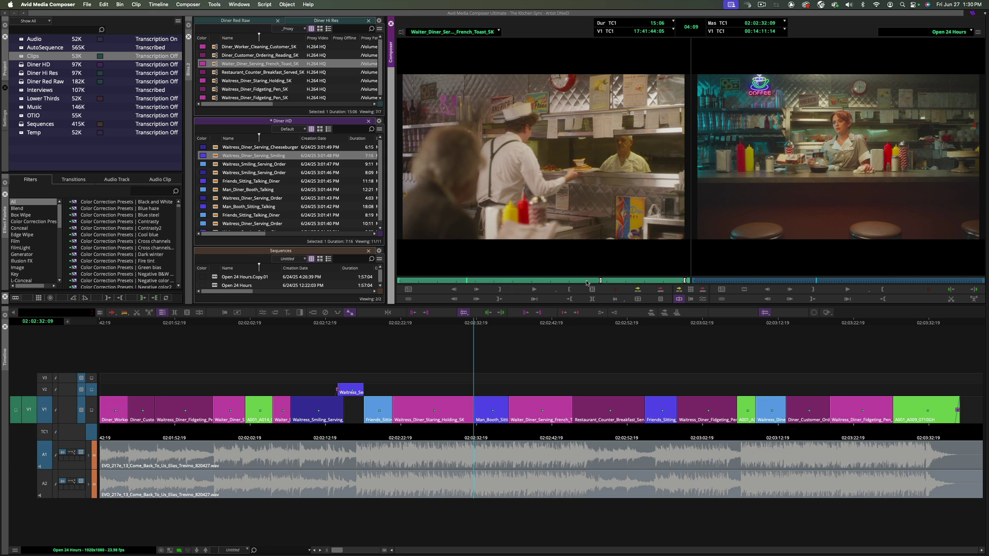
pyautogui.click(483, 283)
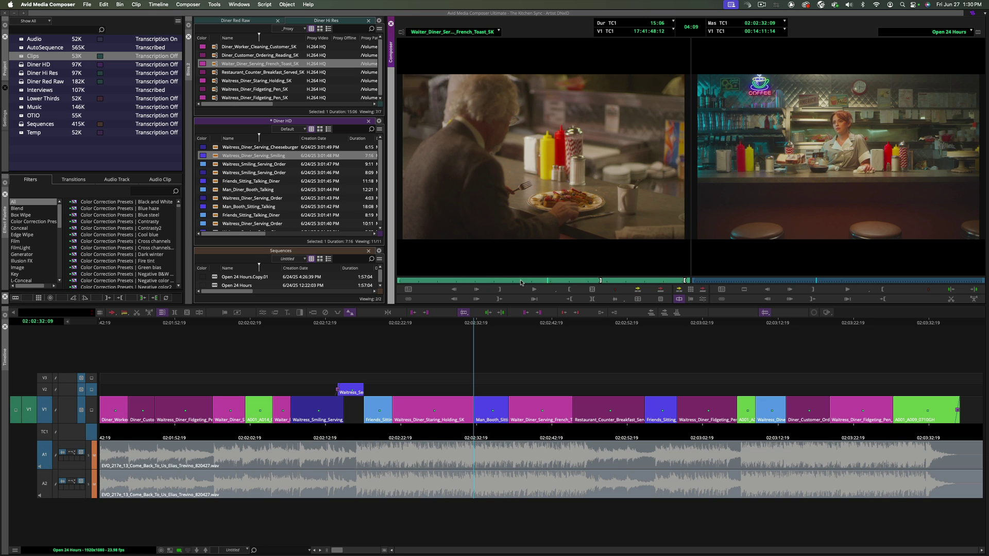
# Set the sequence's playback to Proxy Preferred and park it at 02:02:28:11.
pyautogui.click(484, 325)
pyautogui.click(484, 325)
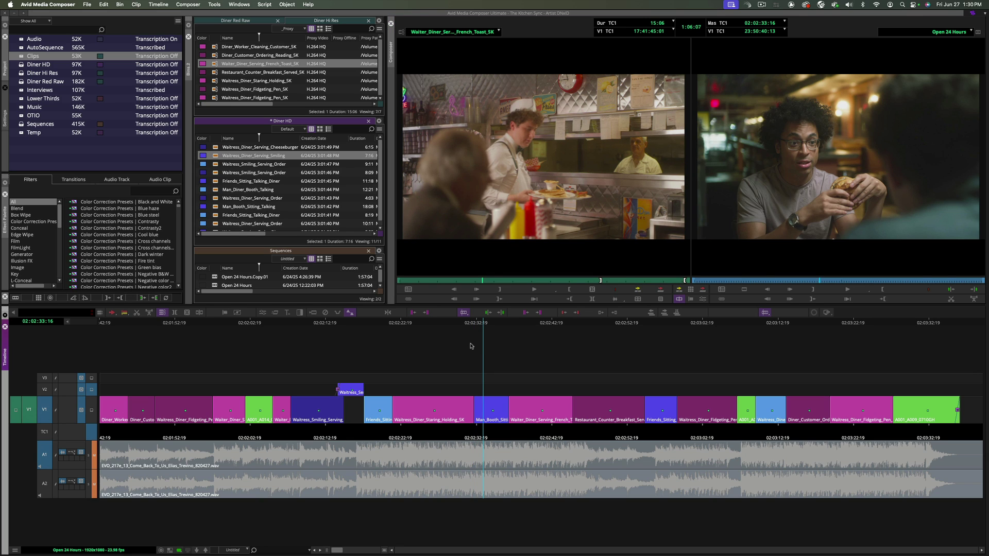
pyautogui.click(848, 290)
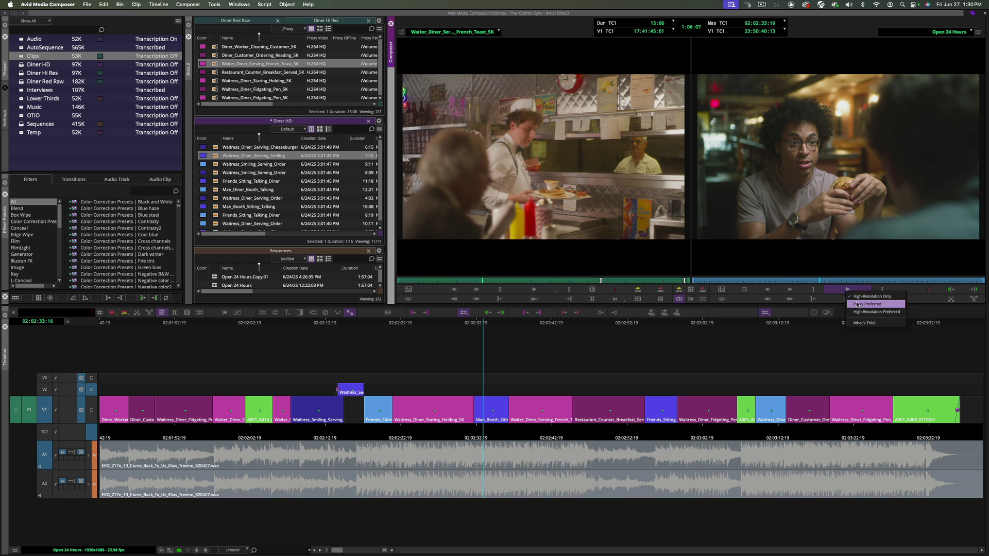
pyautogui.click(538, 322)
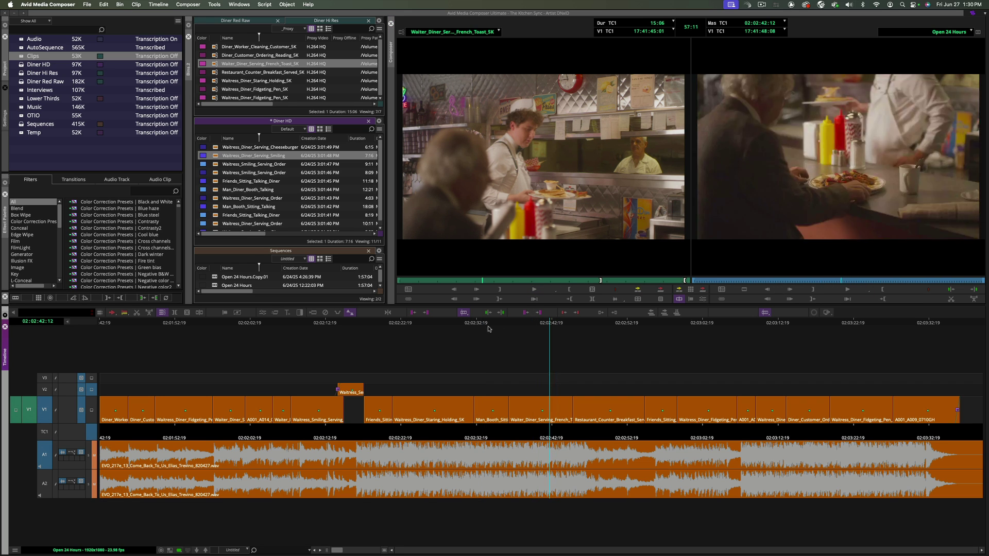
pyautogui.click(443, 330)
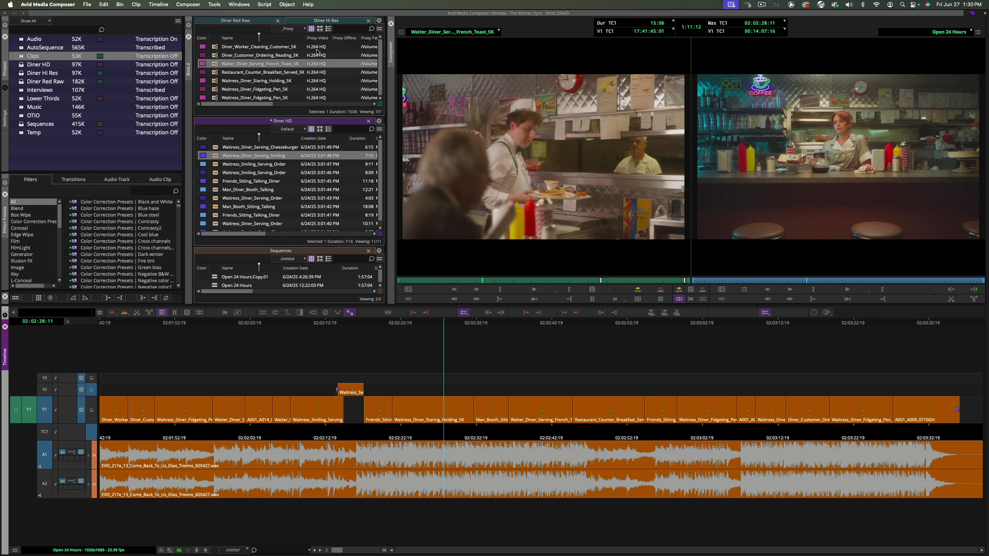
# Reduce the timeline's video playback quality and select the Waitress_Diner_Staring_Holding_5K clip in Diner Hi Res.
pyautogui.click(180, 547)
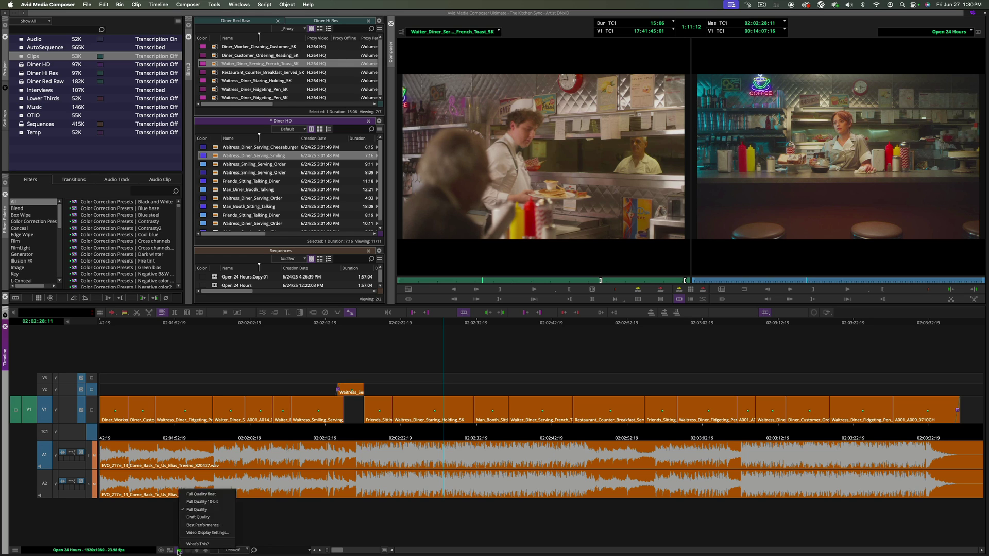
pyautogui.click(208, 522)
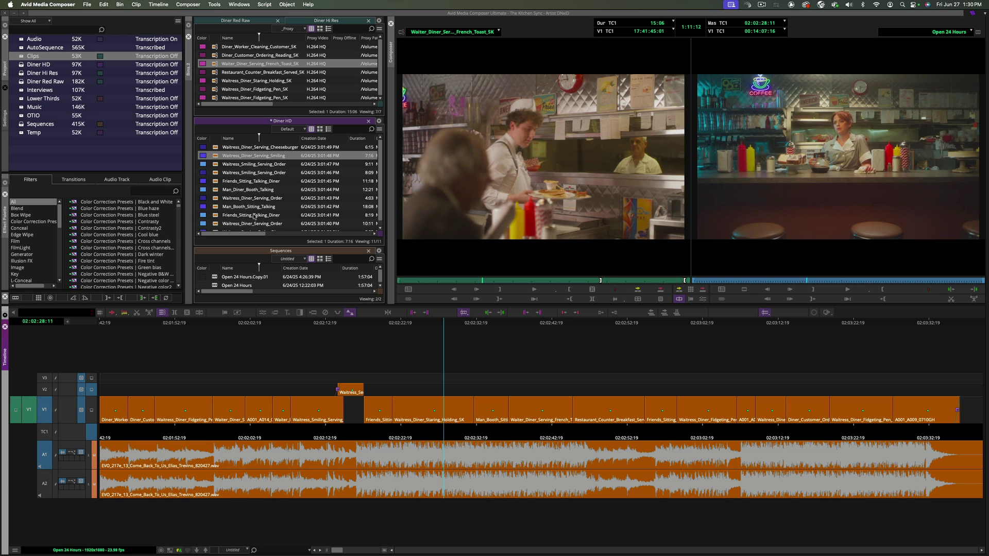
pyautogui.click(257, 80)
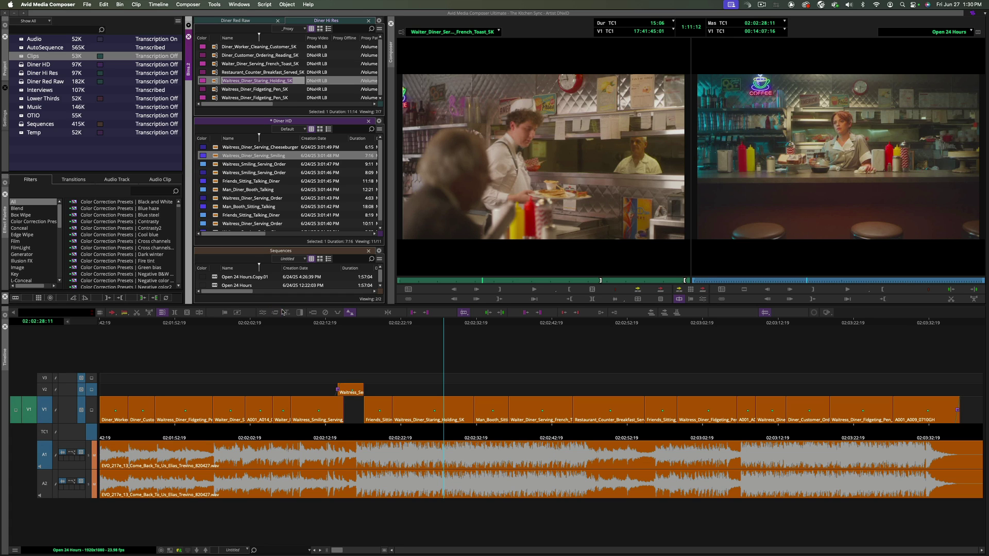
# Park the sequence at 02:02:21:13 and switch playback to High-Resolution Only.
pyautogui.click(381, 324)
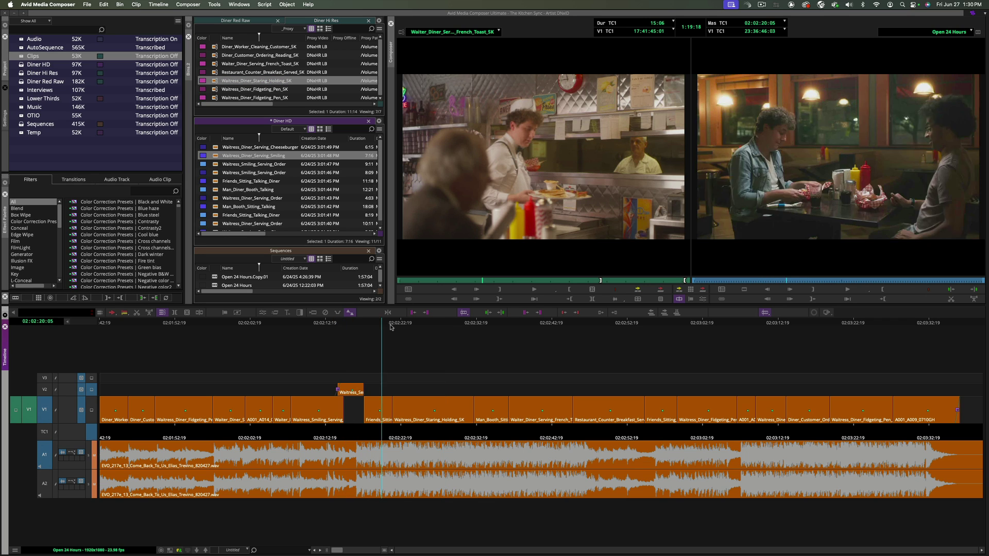
pyautogui.click(534, 290)
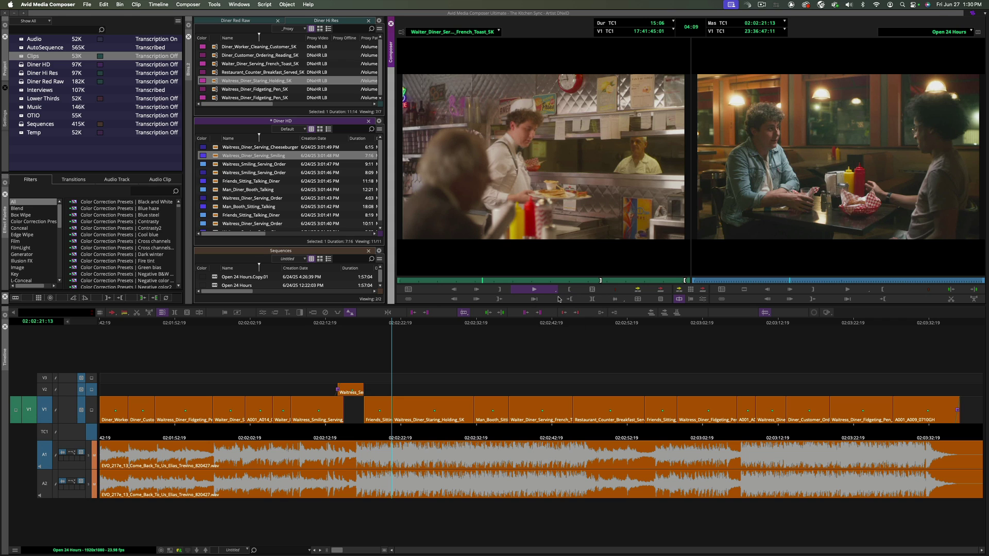
pyautogui.rightClick(534, 291)
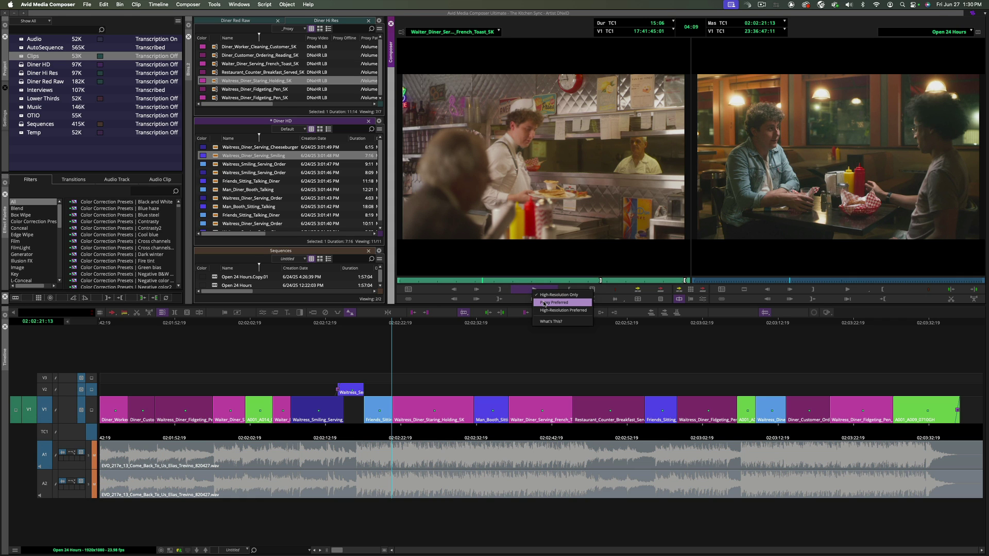
pyautogui.click(546, 302)
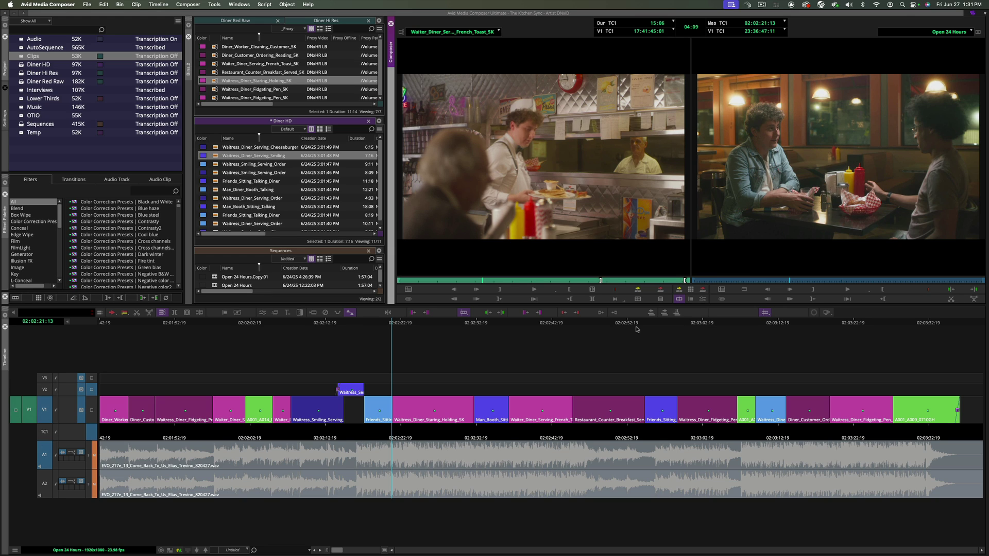
# Scrub the French toast source clip to 17:41:47:17 and set playback to Proxy Preferred.
pyautogui.click(504, 281)
pyautogui.click(534, 282)
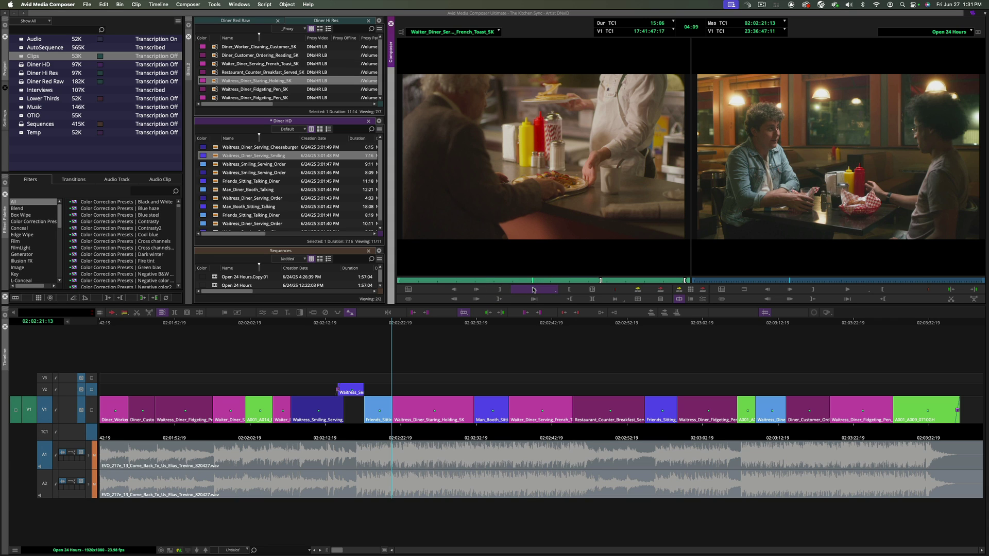
pyautogui.click(546, 302)
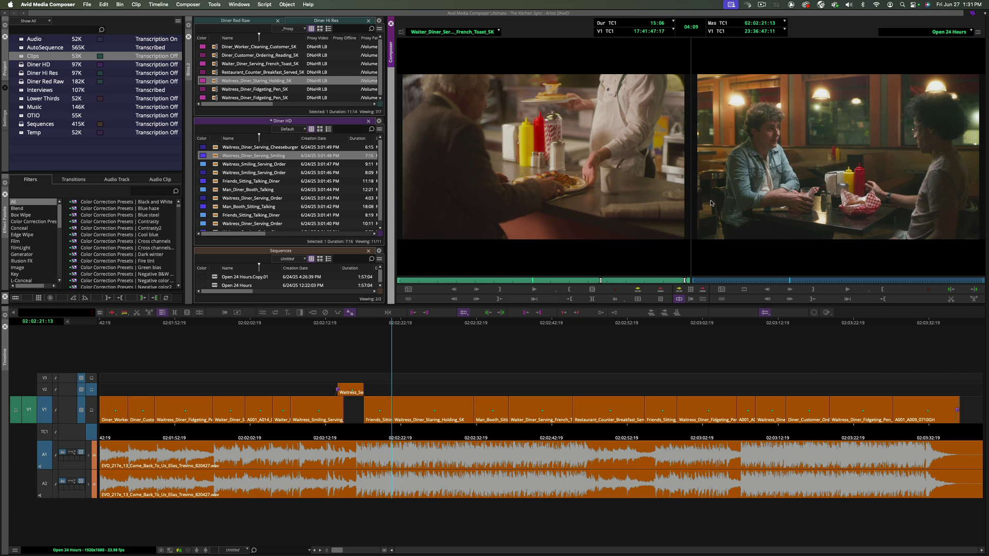
# Set up Copy Media for the Open 24 Hours sequence with Proxy media and Bins included, and cancel it.
pyautogui.click(720, 289)
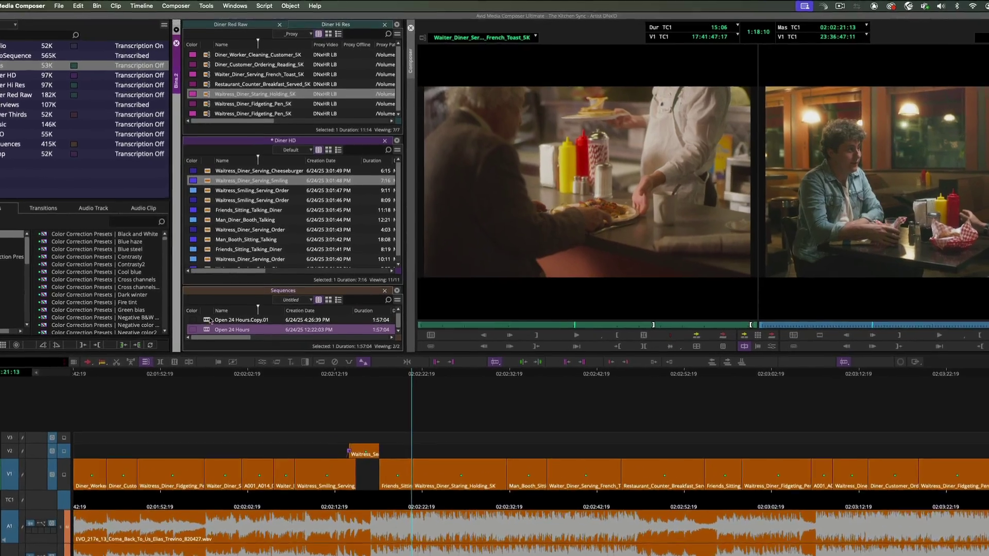
pyautogui.rightClick(216, 286)
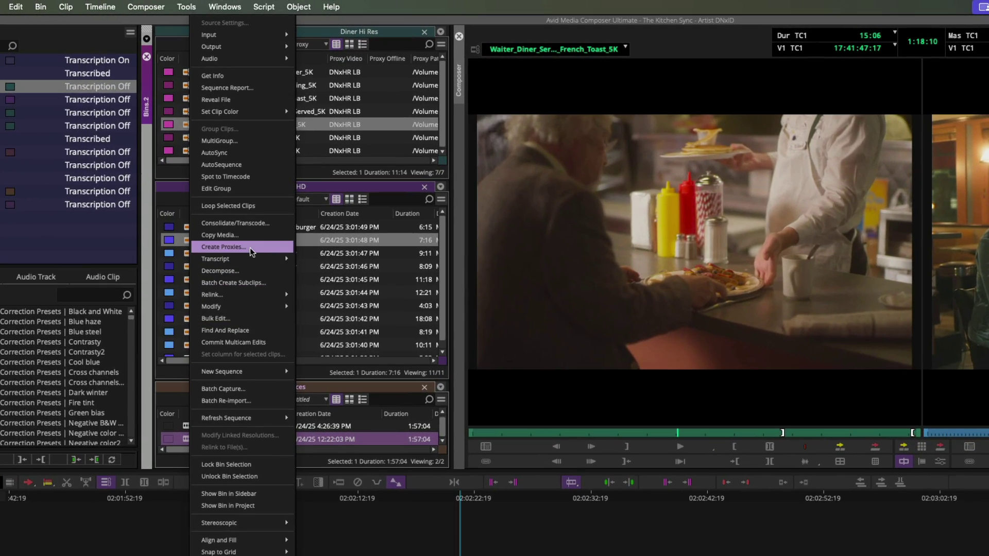
pyautogui.click(251, 238)
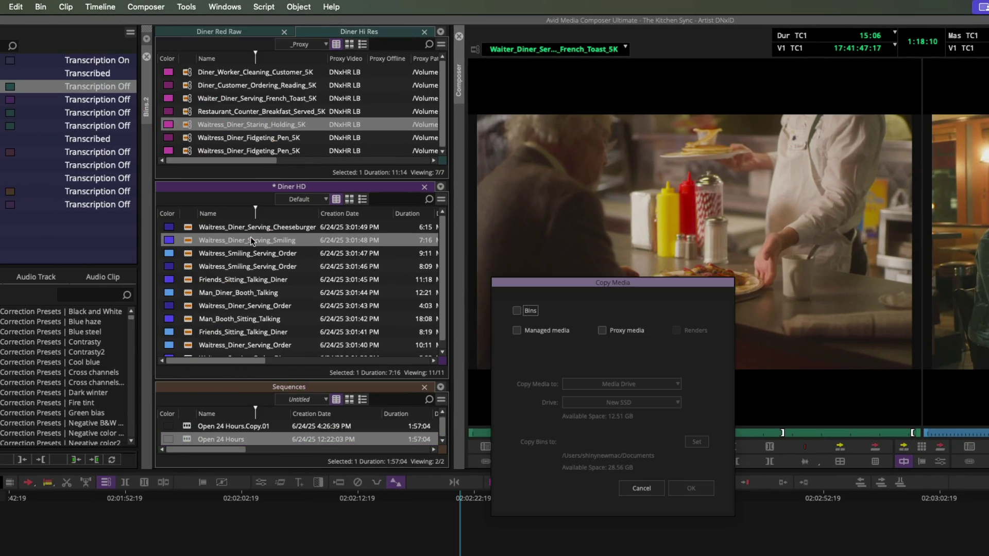
pyautogui.click(602, 330)
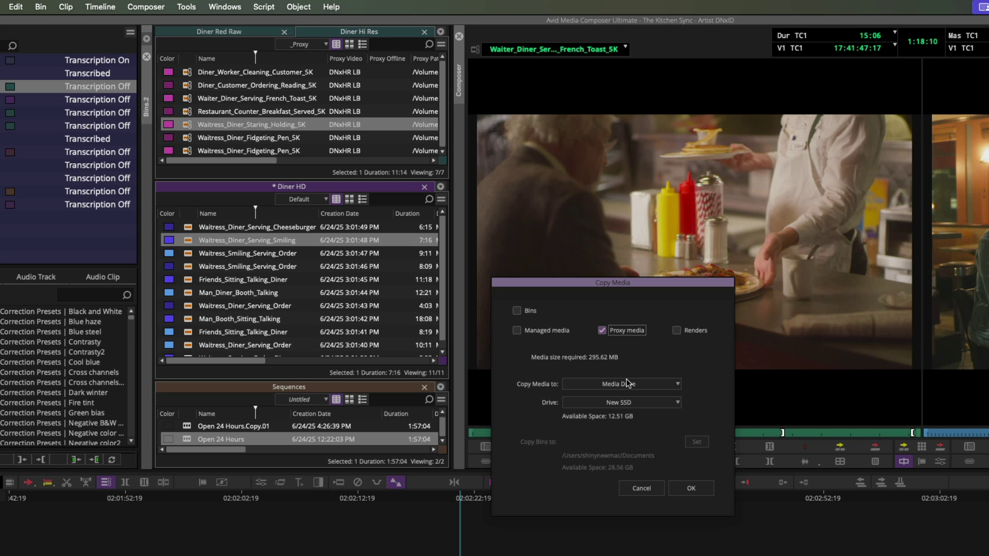
pyautogui.click(516, 311)
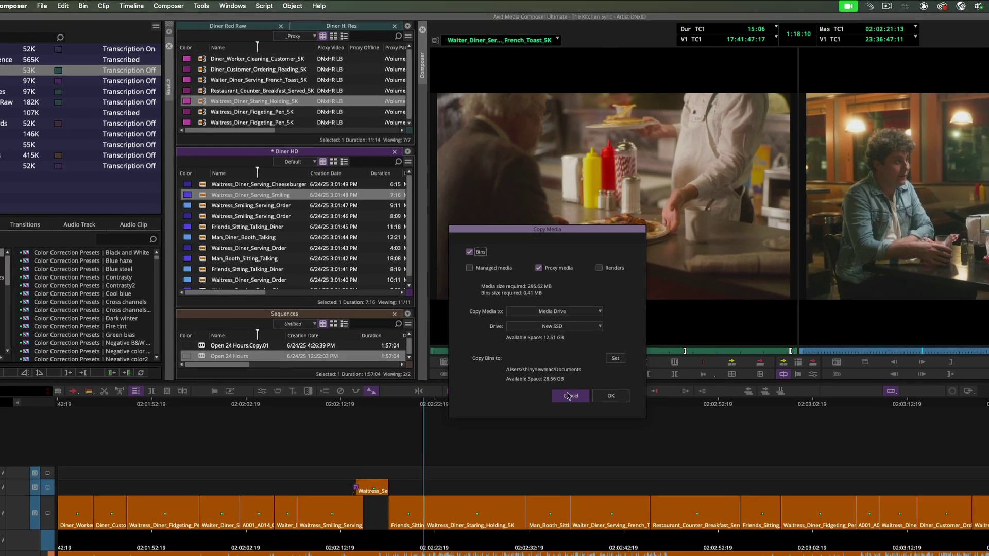
pyautogui.click(688, 488)
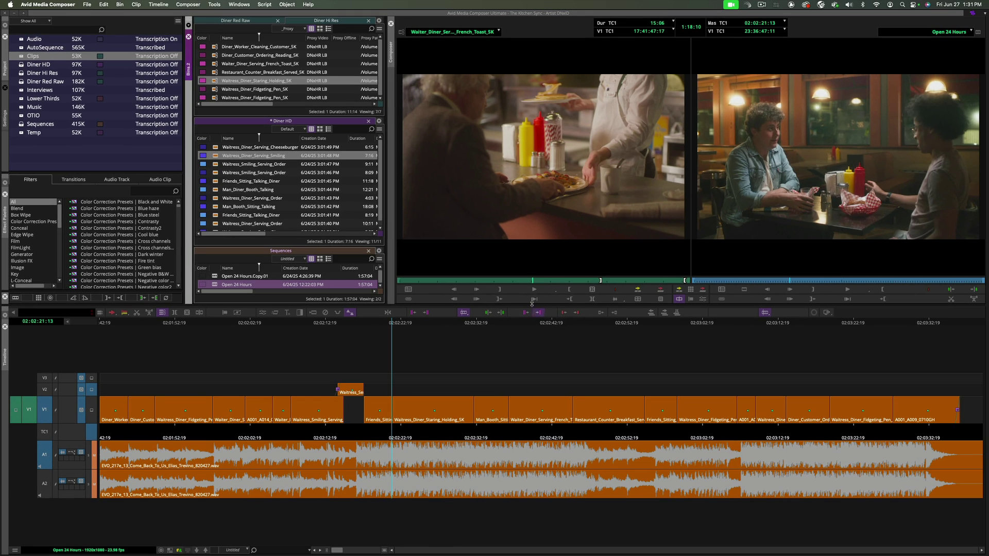
# Switch playback from proxies to high resolution and scrub the sequence to 02:03:01:16.
pyautogui.click(533, 302)
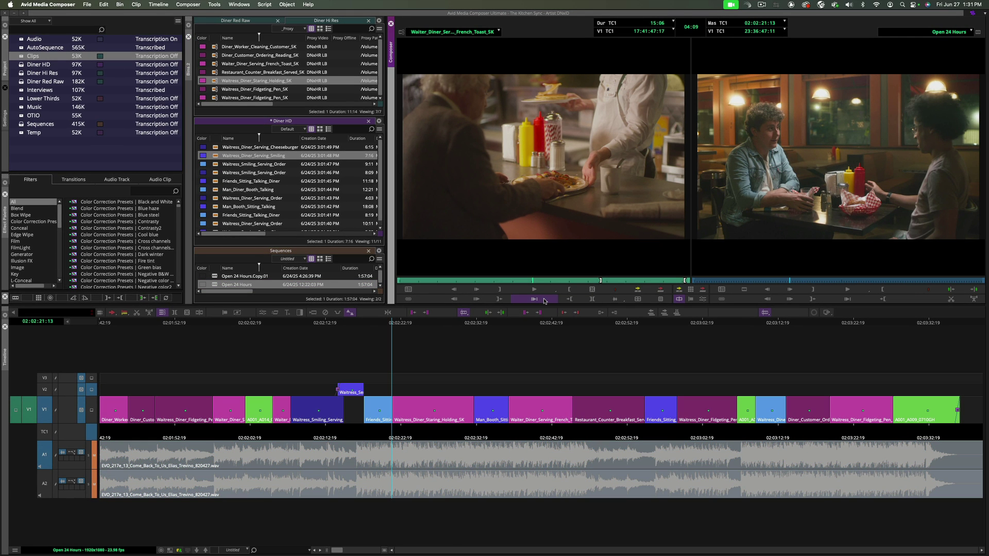
pyautogui.moveTo(740, 323); pyautogui.dragTo(710, 324)
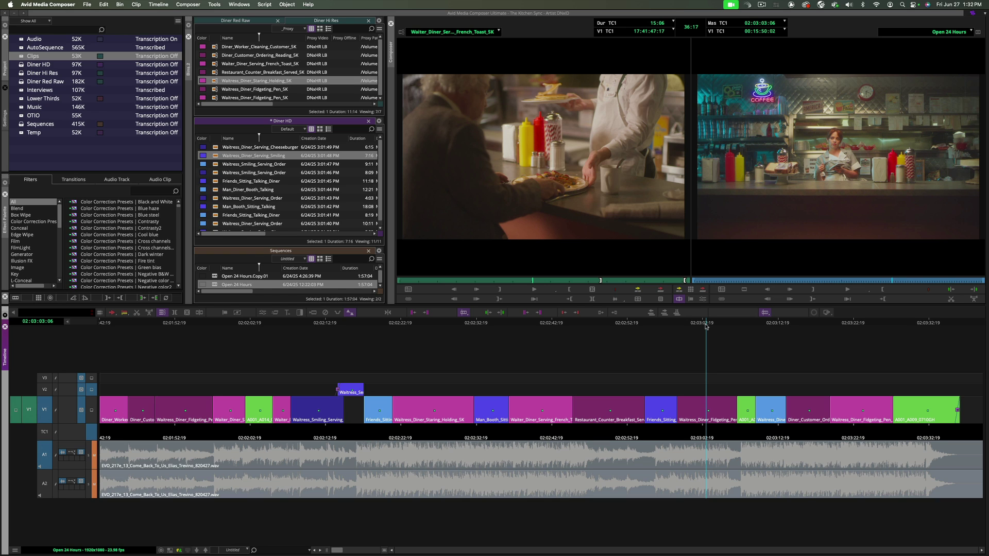
pyautogui.hscroll(5, 670, 360)
pyautogui.click(579, 326)
pyautogui.click(529, 326)
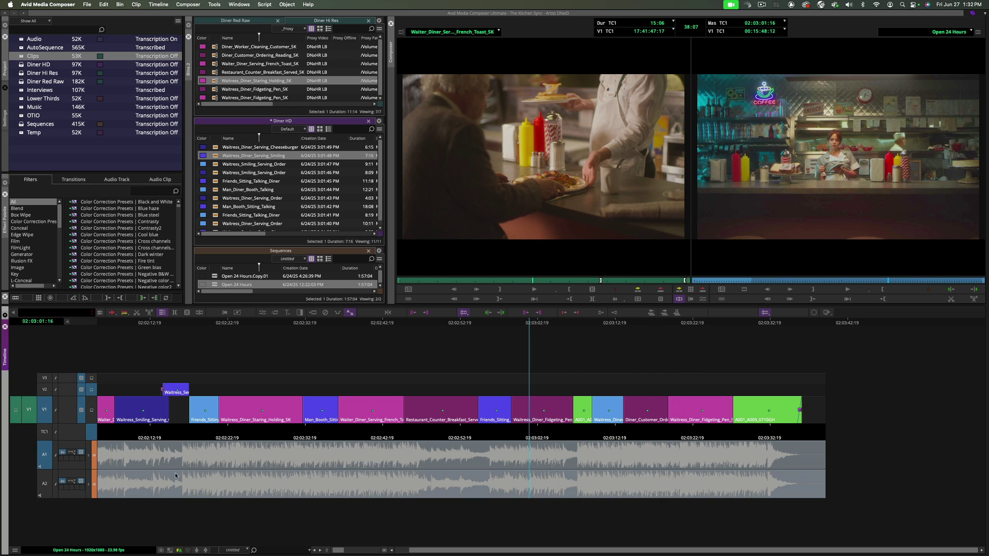
# Unmute audio tracks A1 and A2 and set the sequence's playback to Proxy Preferred.
pyautogui.click(91, 457)
pyautogui.click(94, 484)
pyautogui.hscroll(-5, 463, 438)
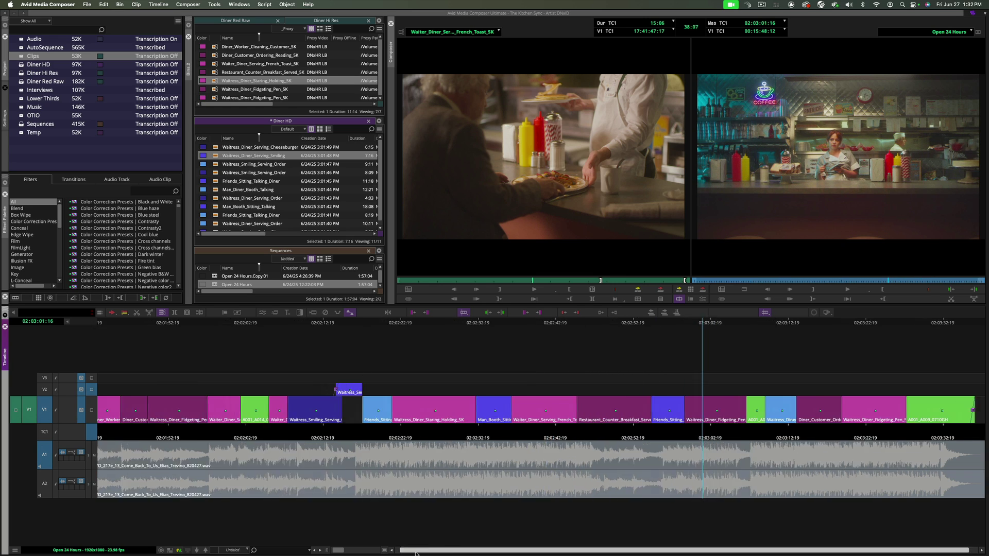
pyautogui.rightClick(860, 294)
pyautogui.click(887, 304)
# Park the sequence at about 02:02:05, play it with proxies and sound, and stop at 02:02:28:00.
pyautogui.click(291, 324)
pyautogui.click(248, 323)
pyautogui.press('space')
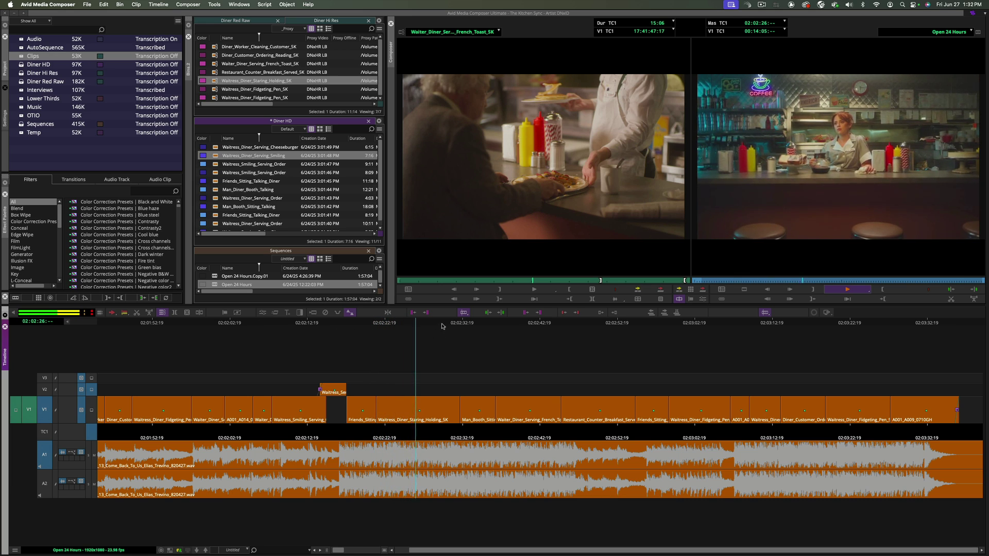
pyautogui.press('space')
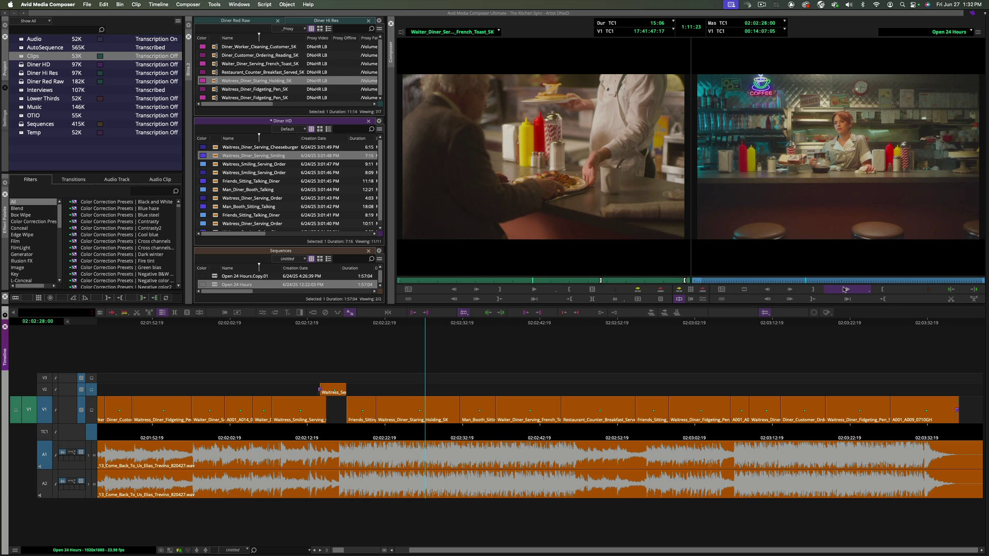
# Review the proxy and high-resolution playback options for the sequence.
pyautogui.click(848, 290)
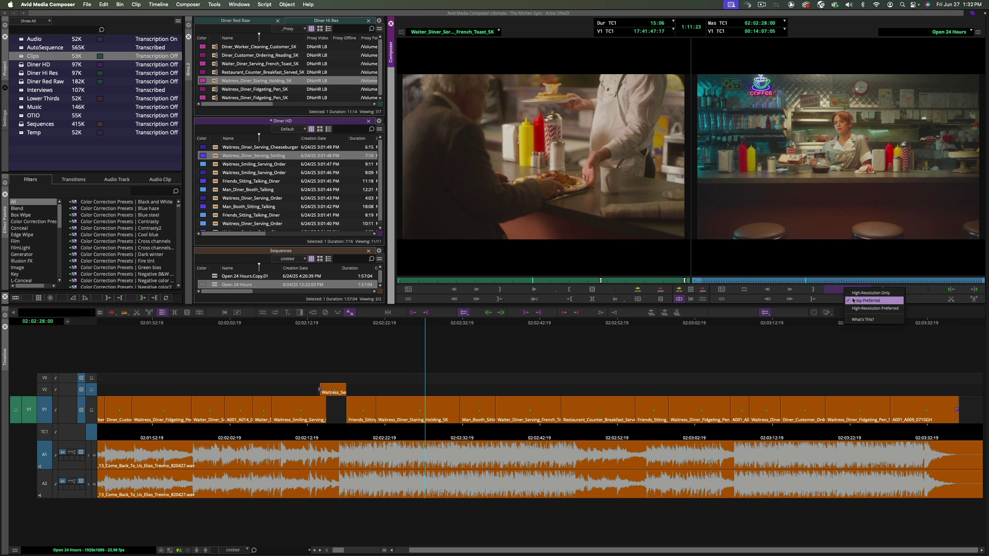
pyautogui.click(202, 323)
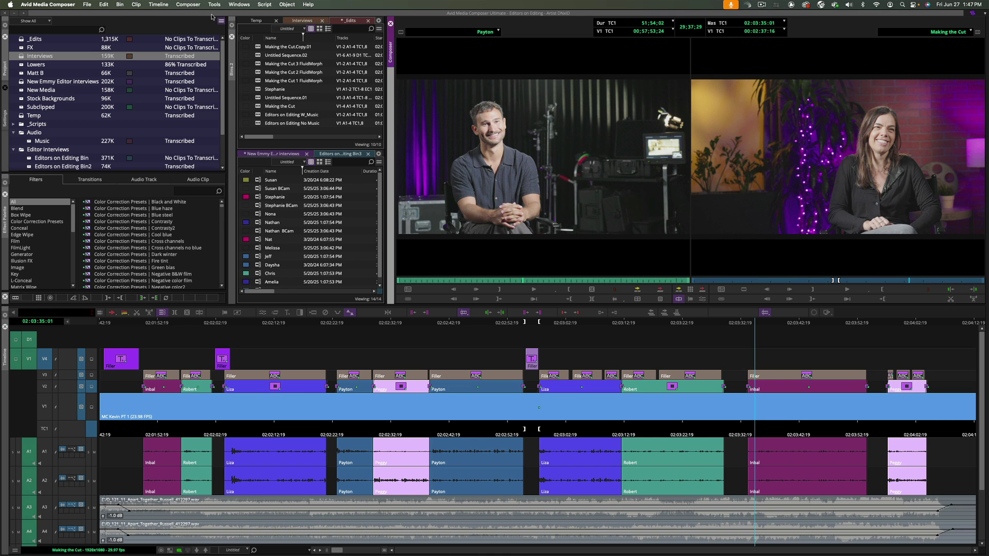
# Open the Transcript tool for the loaded interview clip and turn off transcription for the Interviews bin.
pyautogui.click(214, 4)
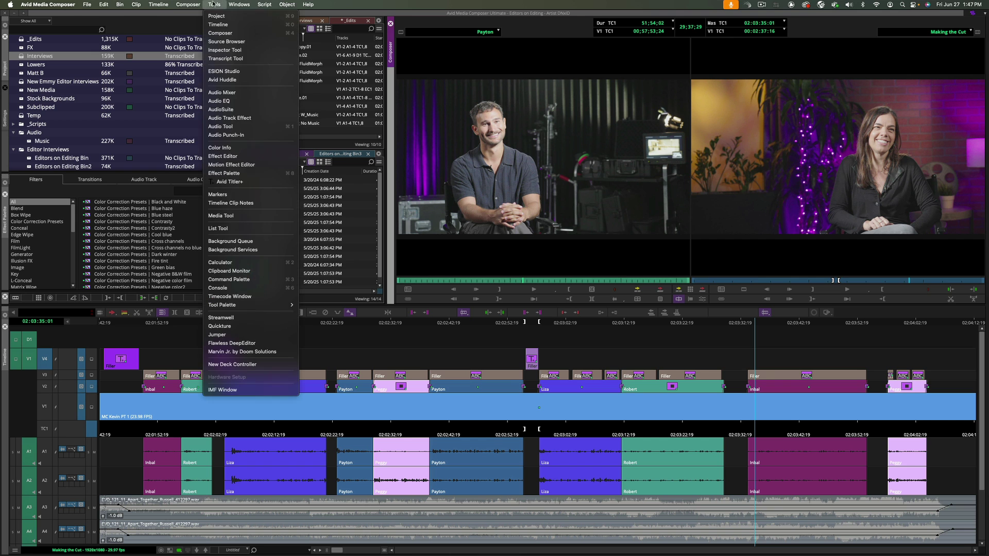
pyautogui.click(240, 59)
pyautogui.moveTo(281, 98); pyautogui.dragTo(288, 97)
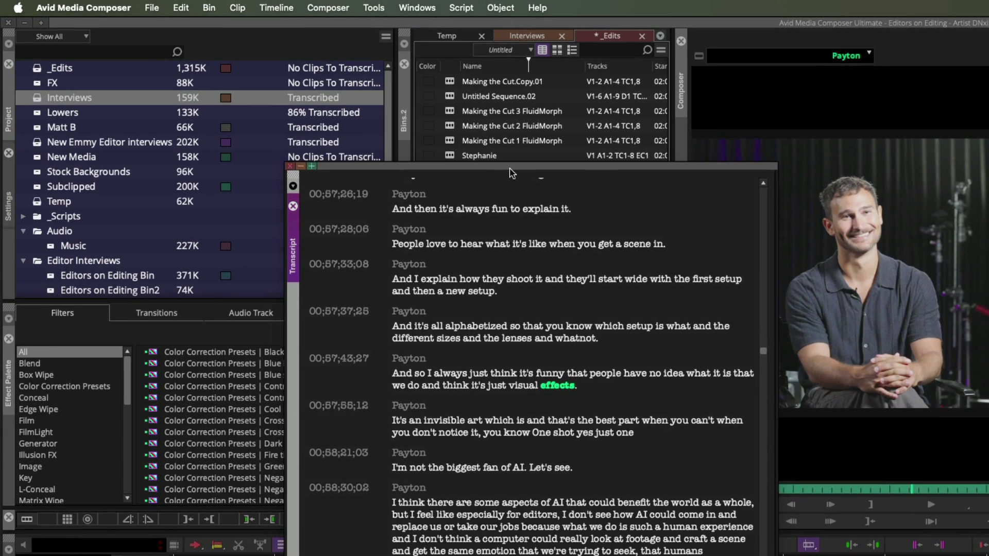
pyautogui.click(36, 98)
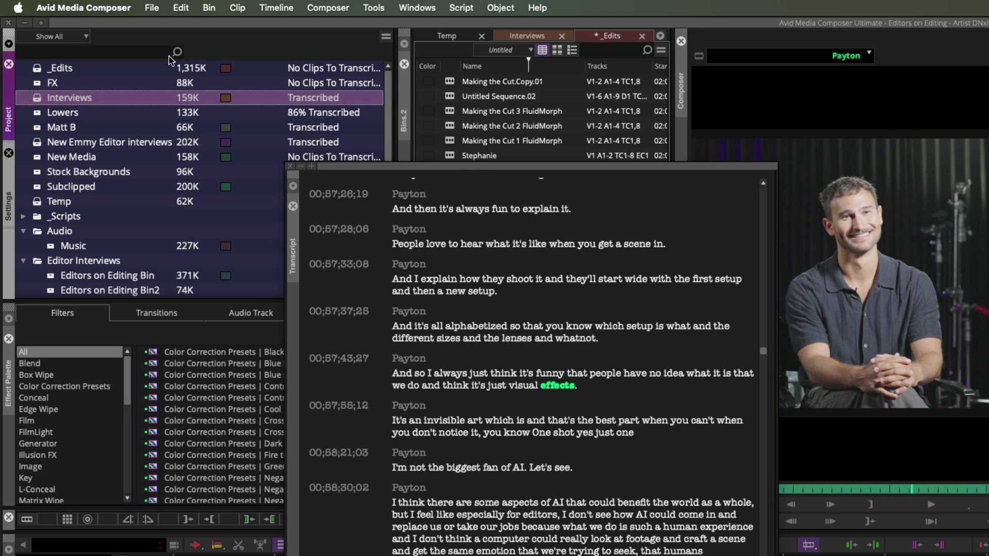
pyautogui.click(210, 8)
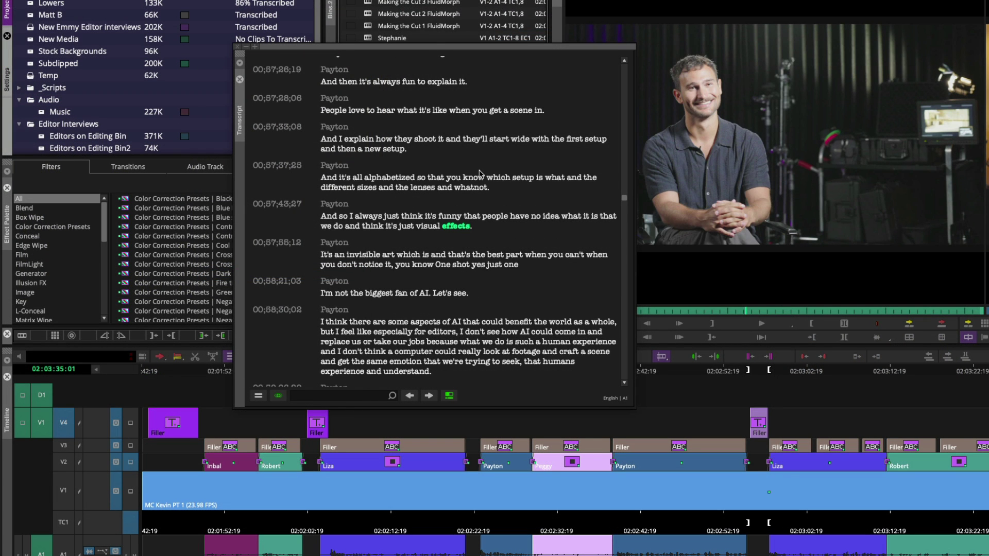
# Open the Transcript Settings and stop PhraseFind AI indexing.
pyautogui.click(259, 395)
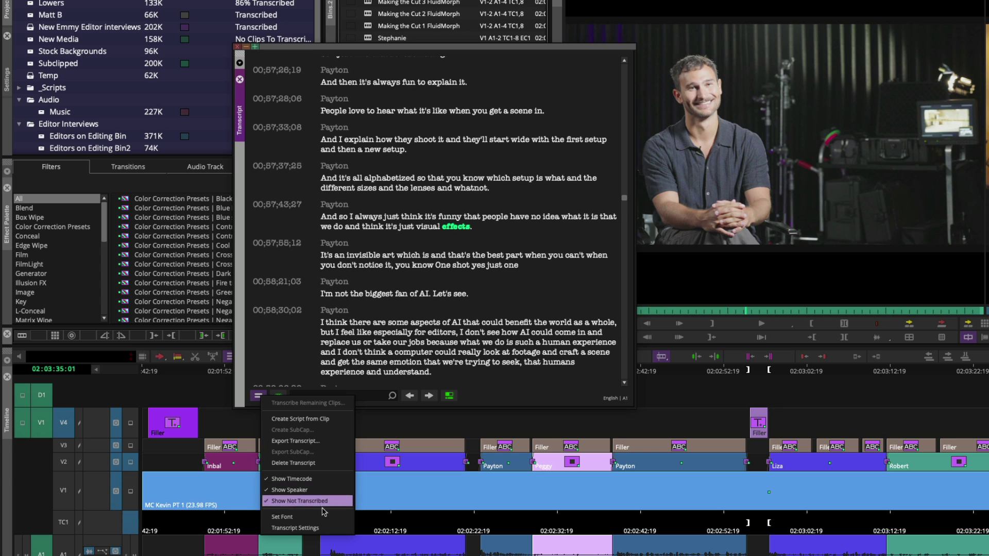
pyautogui.click(309, 528)
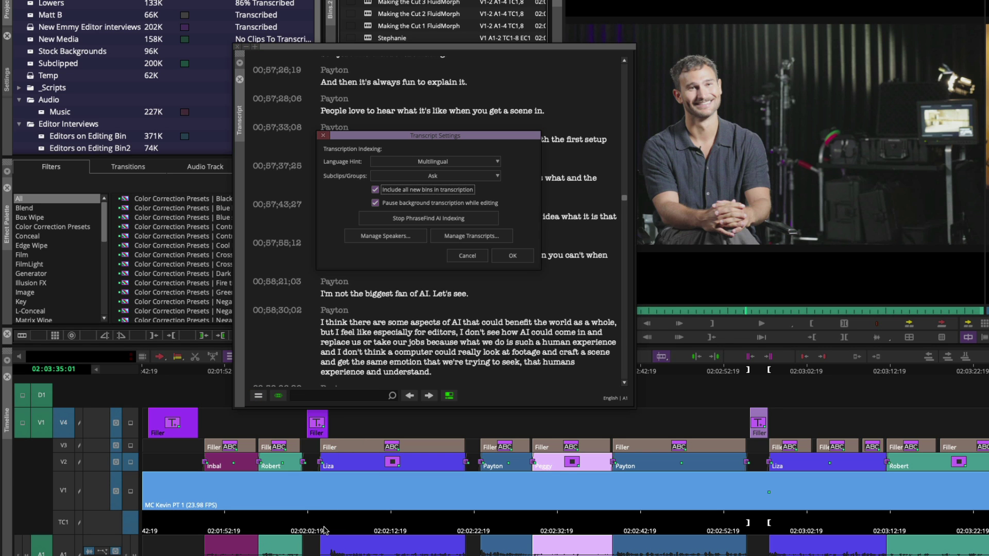
pyautogui.click(472, 223)
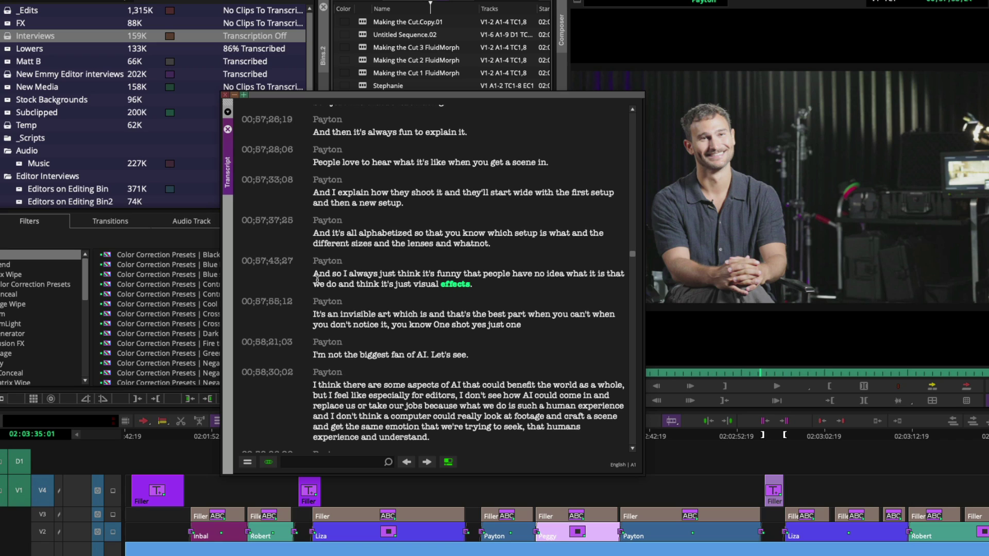
# Select the transcript text word by word from "And so I always just think" through "no idea what".
pyautogui.click(315, 276)
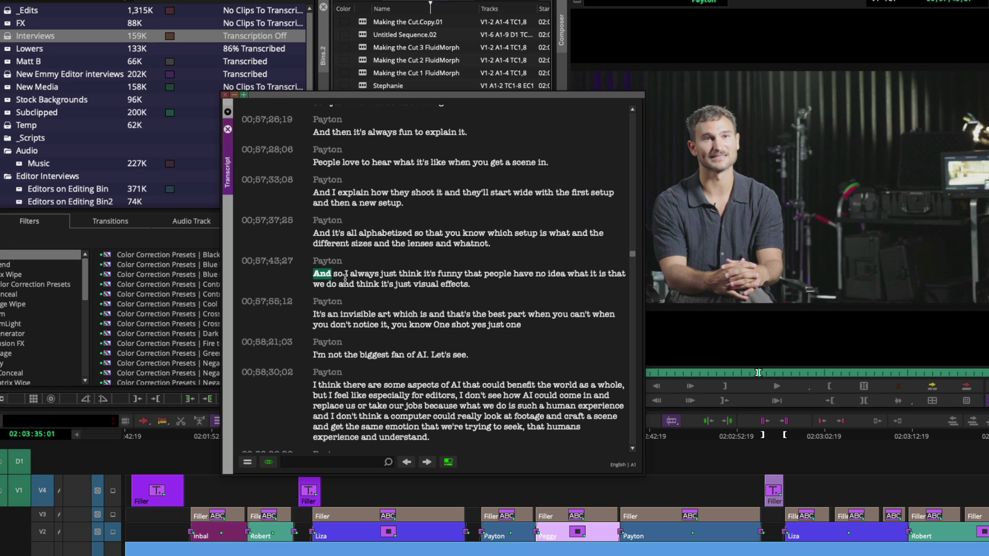
pyautogui.hotkey('shift', 'Right')
pyautogui.hotkey('shift', 'Right')
pyautogui.hotkey('shift', 'Right')
pyautogui.hotkey('shift', 'Right')
pyautogui.hotkey('shift', 'Right')
pyautogui.hotkey('shift', 'Right')
pyautogui.hotkey('shift', 'Right')
pyautogui.hotkey('shift', 'Right')
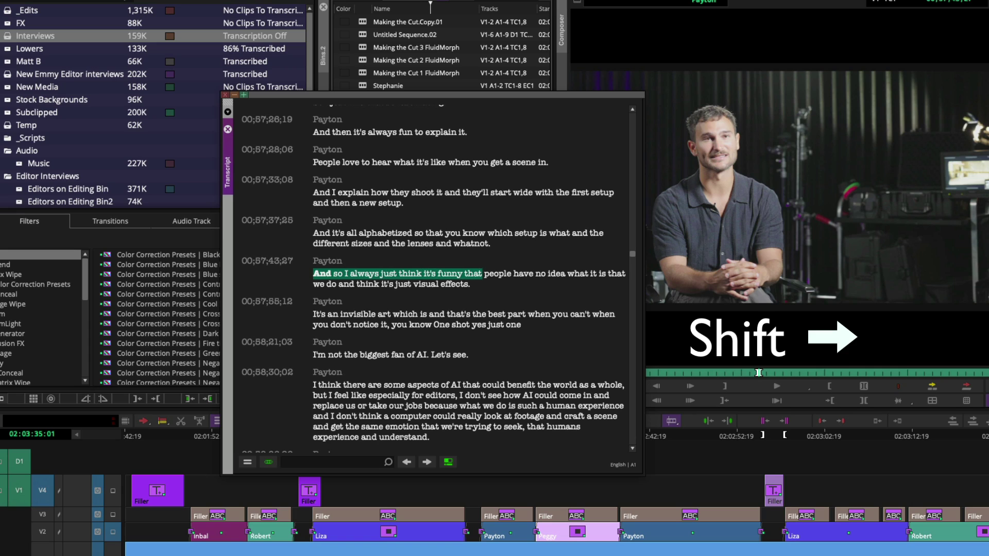
pyautogui.hotkey('shift', 'Right')
pyautogui.hotkey('shift', 'Right')
pyautogui.hotkey('shift', 'Right')
pyautogui.hotkey('shift', 'Right')
pyautogui.hotkey('shift', 'Right')
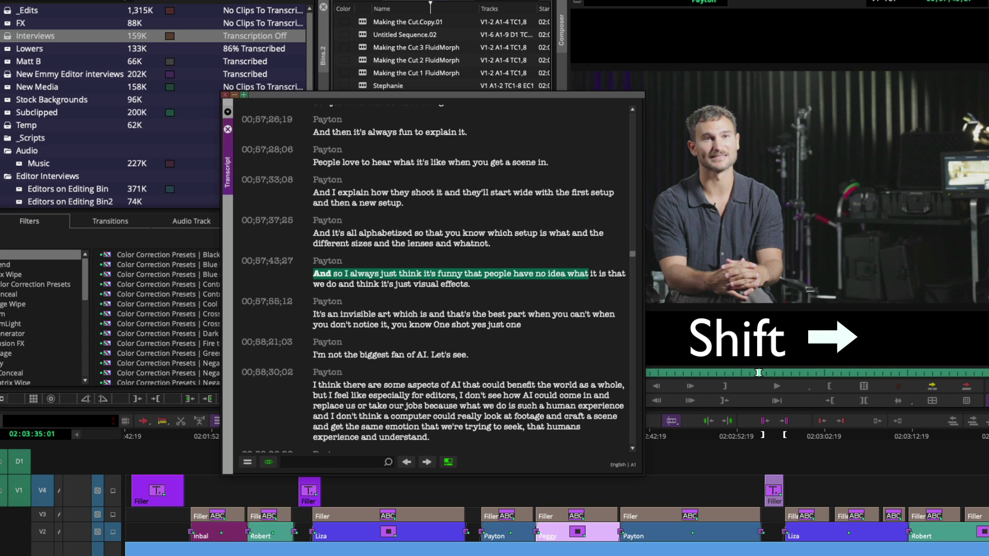
pyautogui.hotkey('shift', 'Right')
# Shrink the transcript selection word by word back toward its first word, "And".
pyautogui.hotkey('shift', 'Left')
pyautogui.hotkey('shift', 'Left')
pyautogui.hotkey('shift', 'Left')
pyautogui.hotkey('shift', 'Left')
pyautogui.hotkey('shift', 'Left')
pyautogui.hotkey('shift', 'Left')
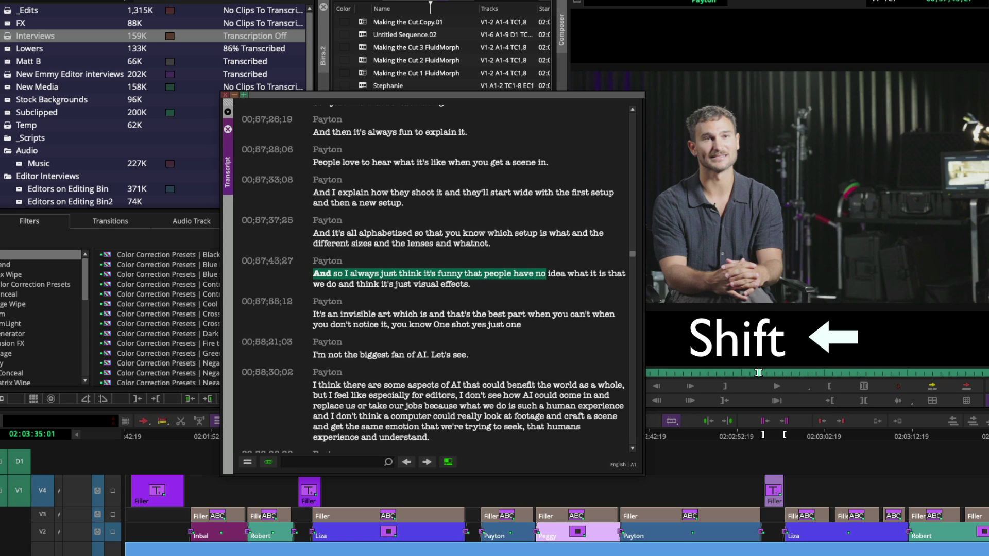
pyautogui.hotkey('shift', 'Left')
pyautogui.hotkey('shift', 'Left')
pyautogui.hotkey('shift', 'Left')
pyautogui.hotkey('shift', 'Left')
pyautogui.hotkey('shift', 'Left')
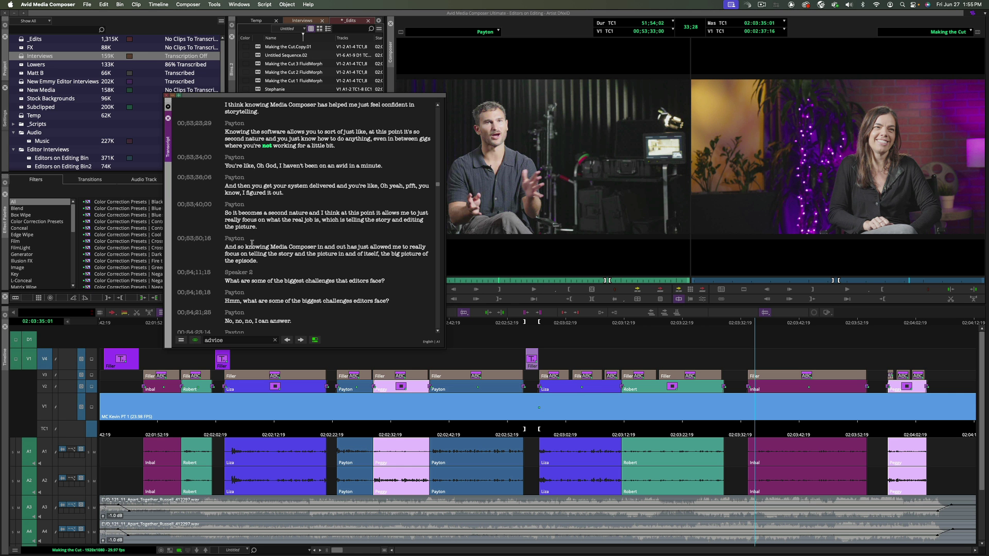
# Copy the transcript passage beginning "And so knowing Media Composer in and out" and paste it under "Quotes:" in the Microsoft Word document.
pyautogui.moveTo(225, 246); pyautogui.dragTo(260, 263)
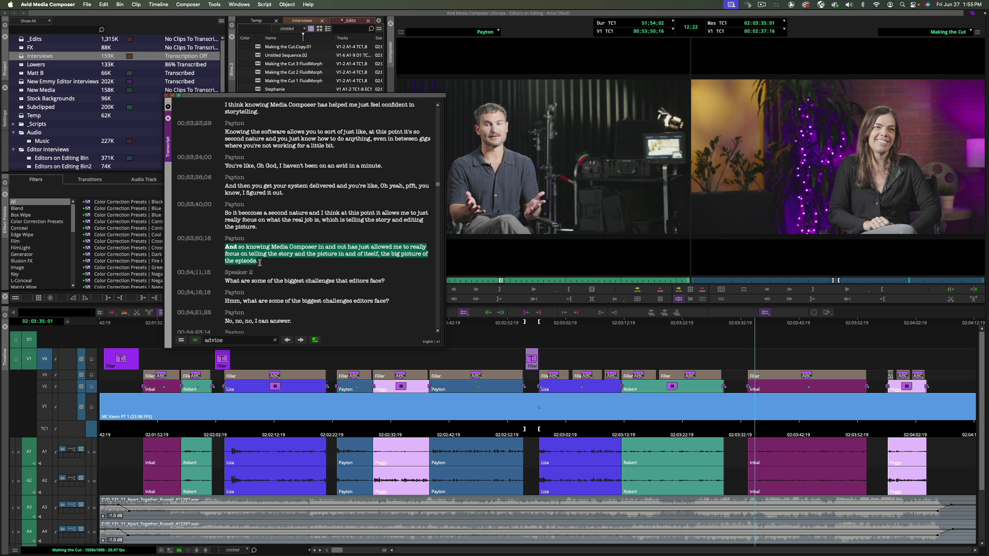
pyautogui.rightClick(265, 251)
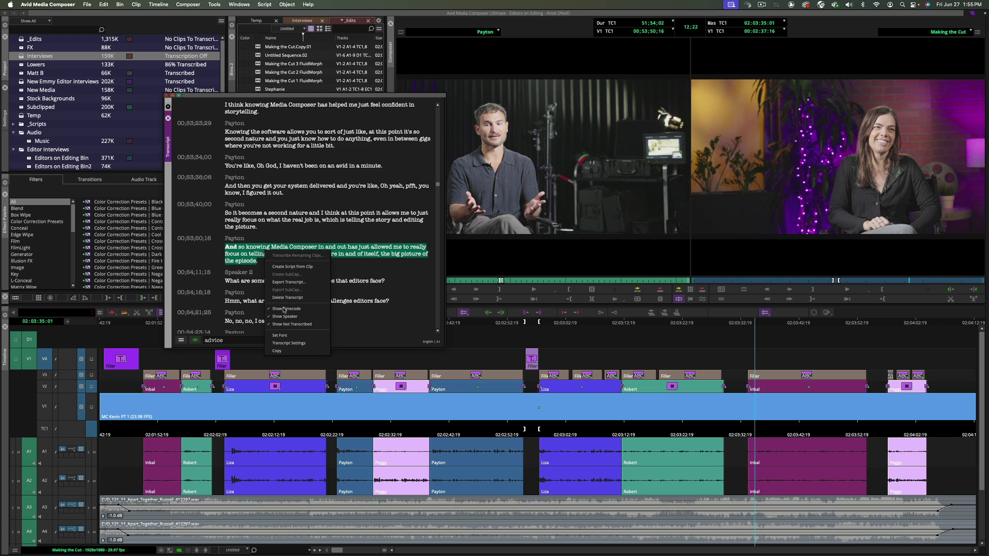
pyautogui.click(296, 351)
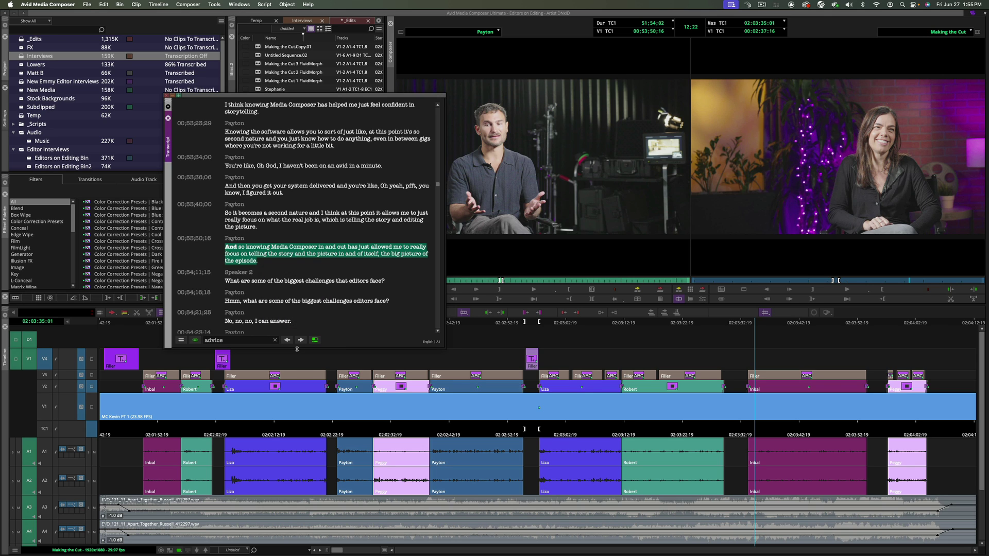
pyautogui.press('super+Tab')
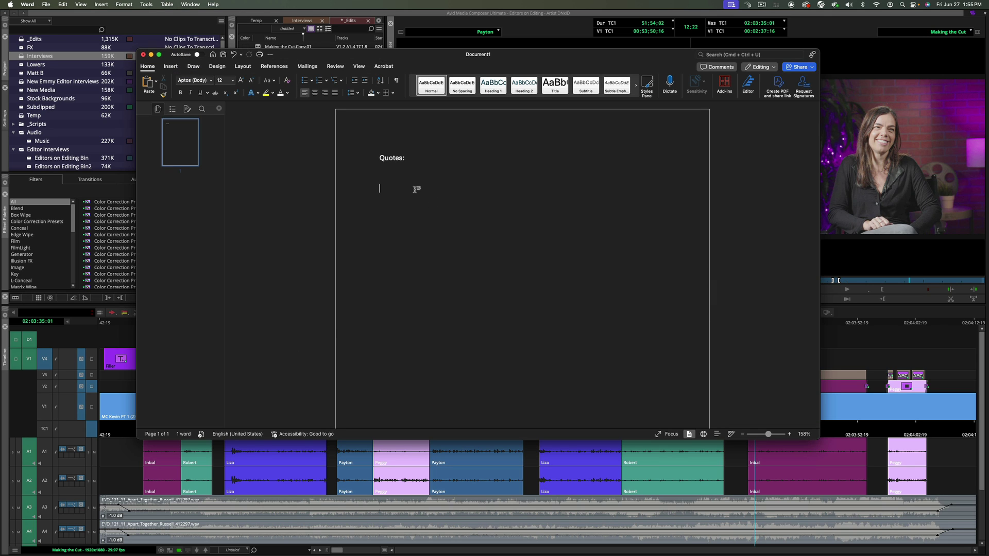
pyautogui.press('super+v')
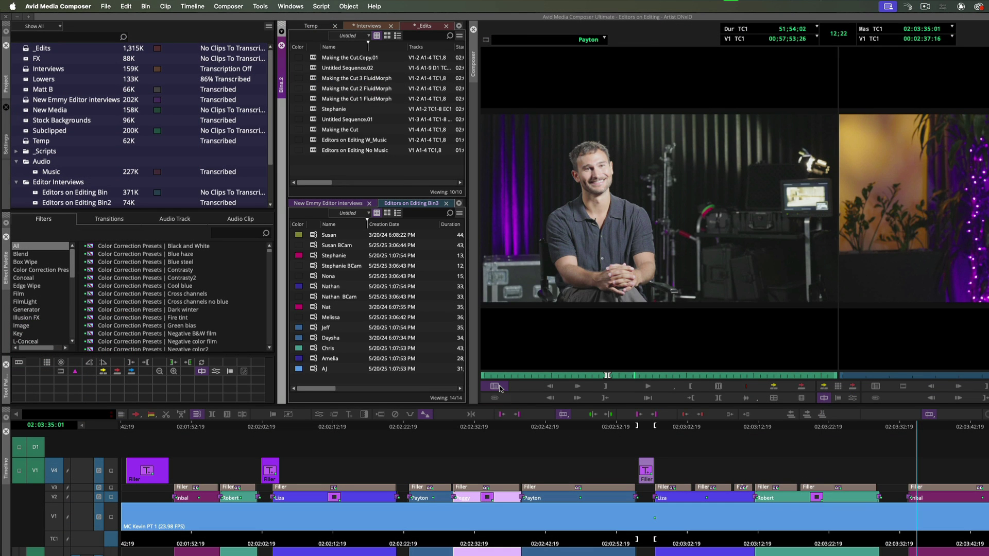
# Reveal the loaded source clip in its bin and open its transcript in the Transcript tool.
pyautogui.click(499, 388)
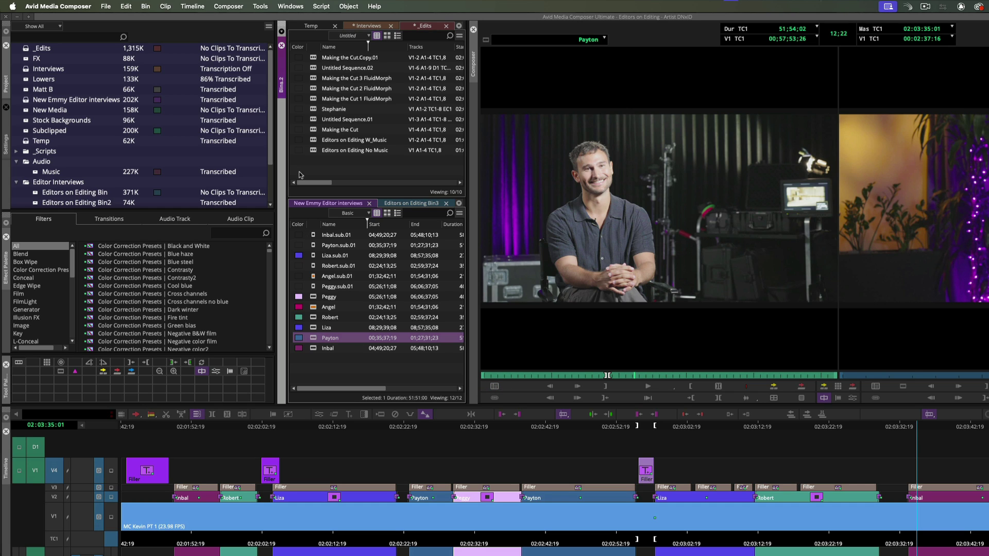
pyautogui.click(263, 7)
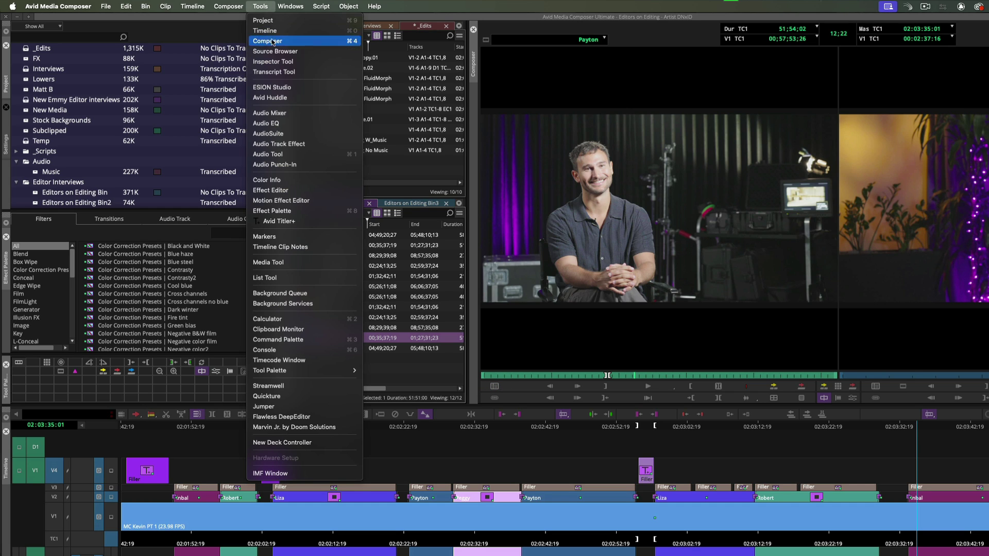
pyautogui.click(280, 73)
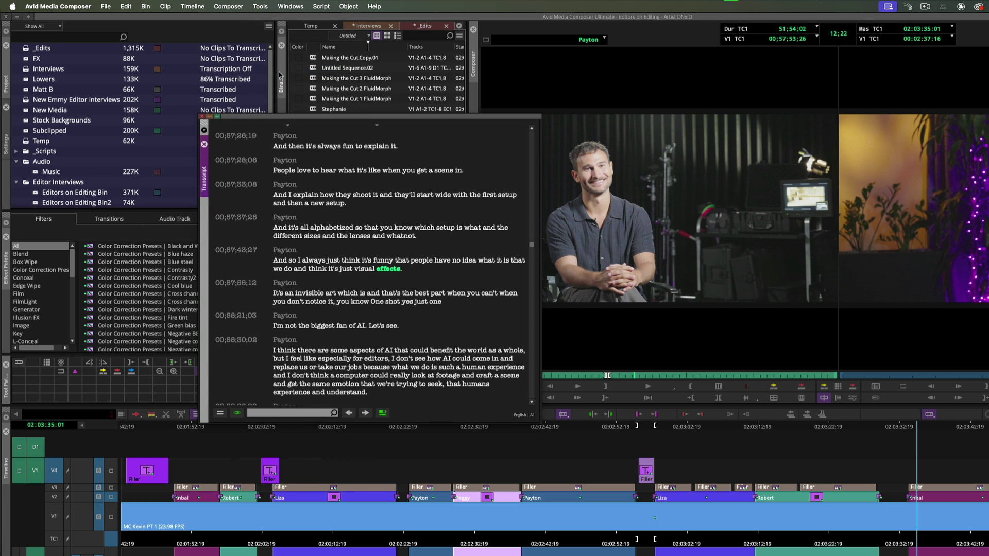
# Delete the source clip's transcript, transcribe the clip again, and close the Transcript tool.
pyautogui.click(221, 414)
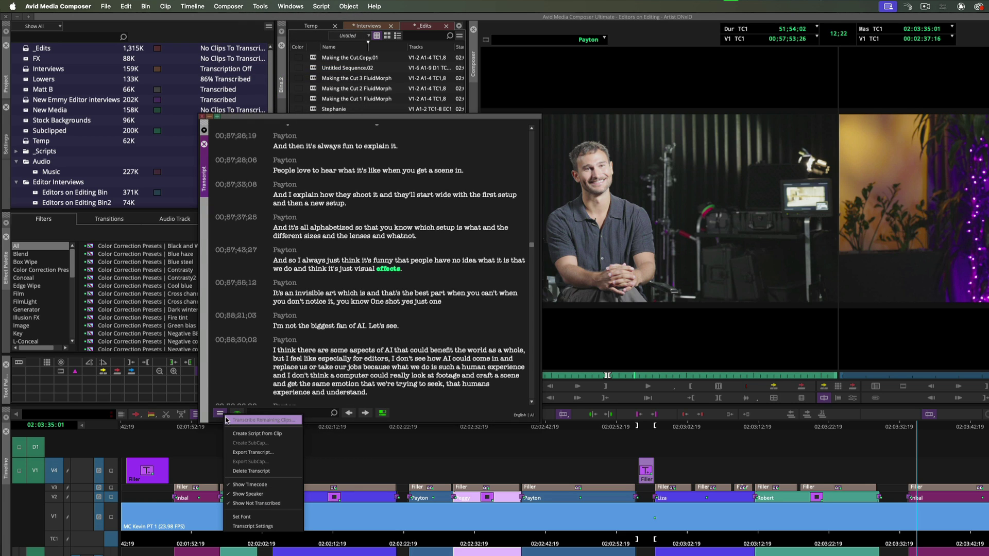
pyautogui.click(277, 472)
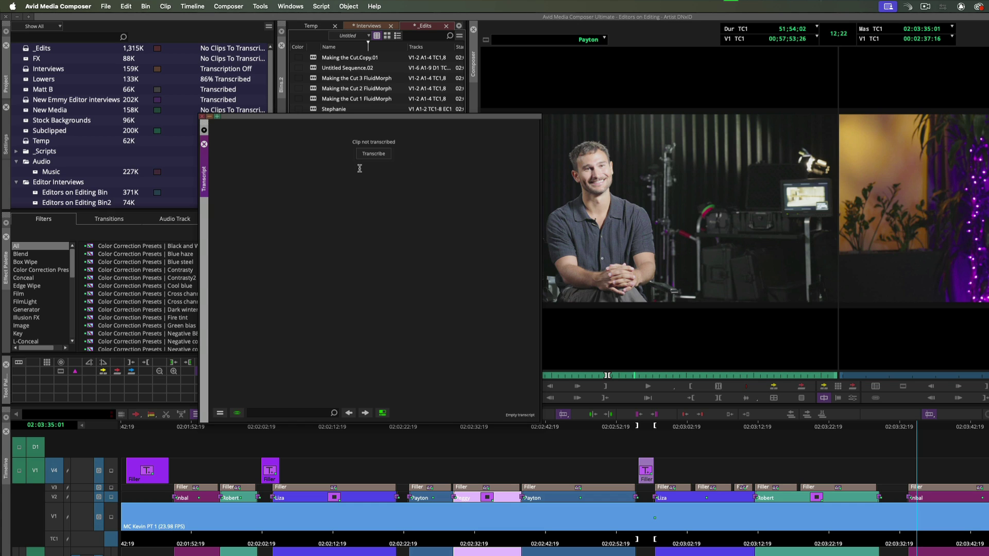
pyautogui.click(371, 154)
pyautogui.click(204, 144)
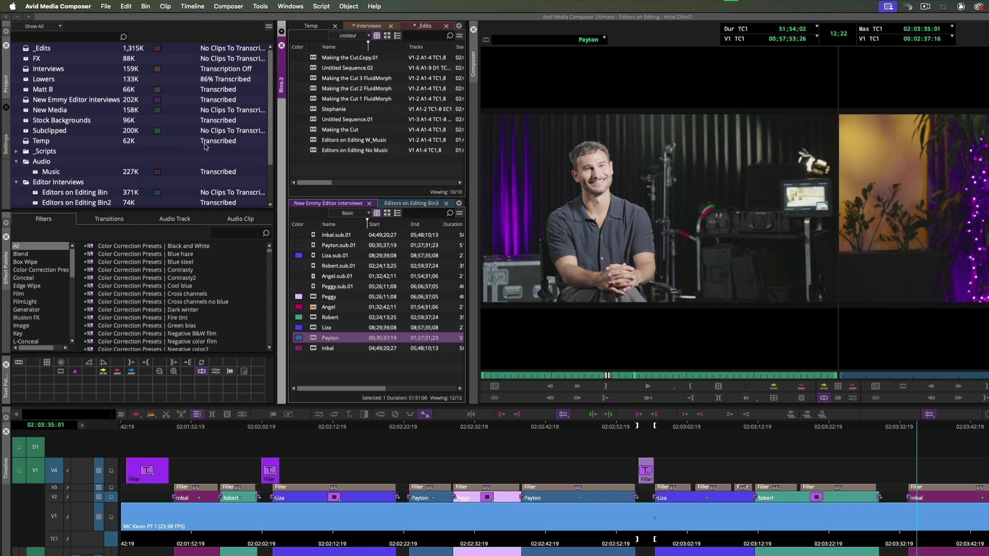
# Open the Transcript Settings and set the Language Hint to English (English).
pyautogui.rightClick(326, 330)
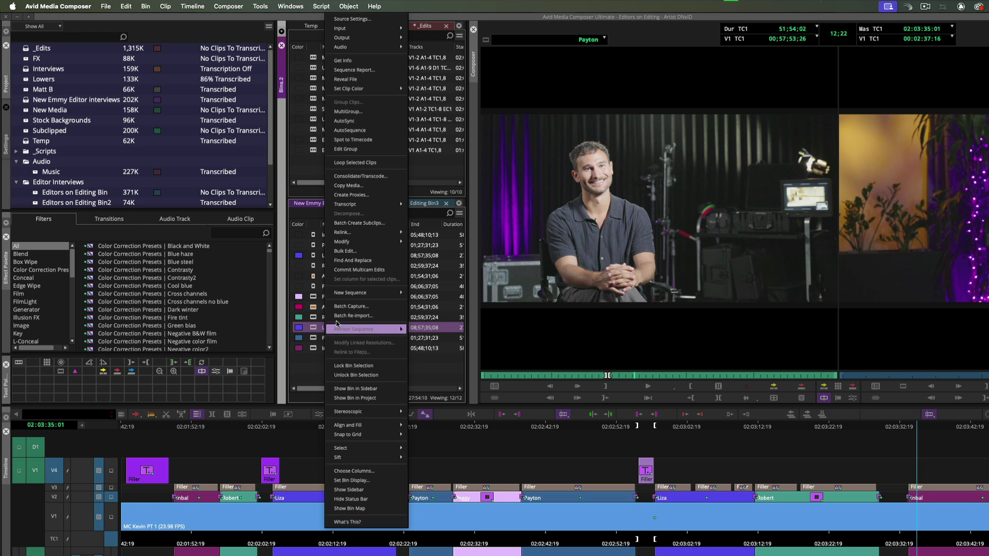
pyautogui.moveTo(371, 206)
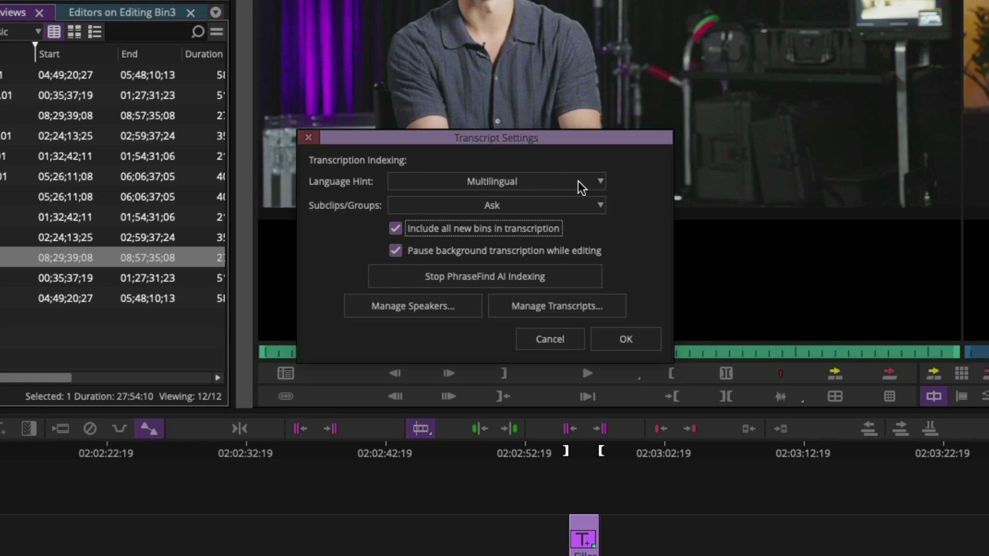
pyautogui.click(578, 183)
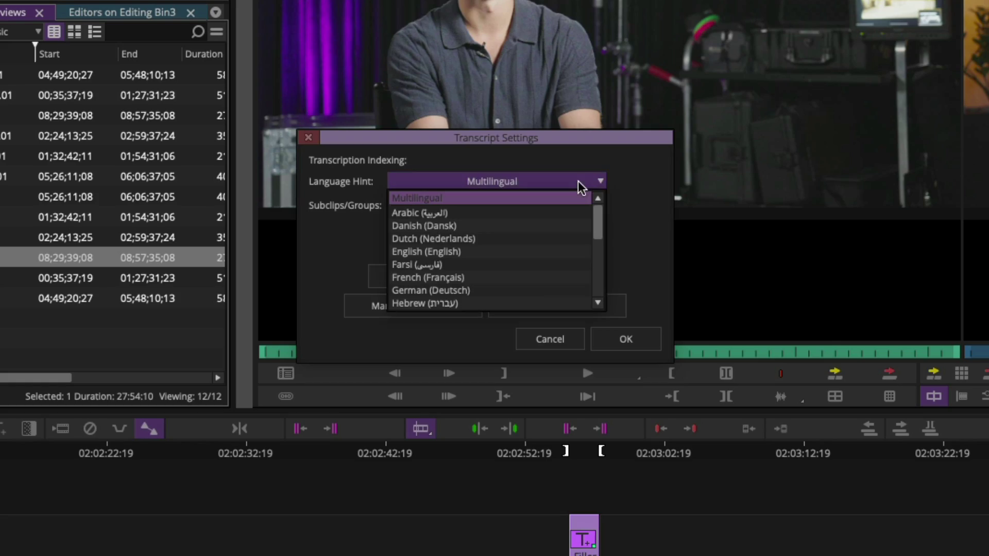
pyautogui.moveTo(598, 214)
pyautogui.mouseDown()
pyautogui.moveTo(598, 272)
pyautogui.moveTo(599, 205)
pyautogui.moveTo(588, 224)
pyautogui.moveTo(598, 275)
pyautogui.moveTo(599, 205)
pyautogui.mouseUp()
pyautogui.click(534, 250)
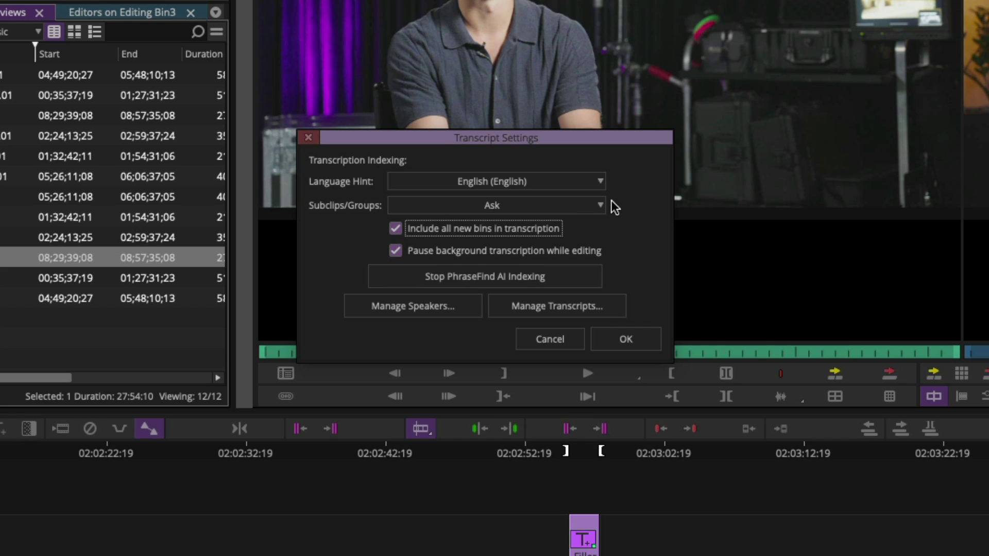
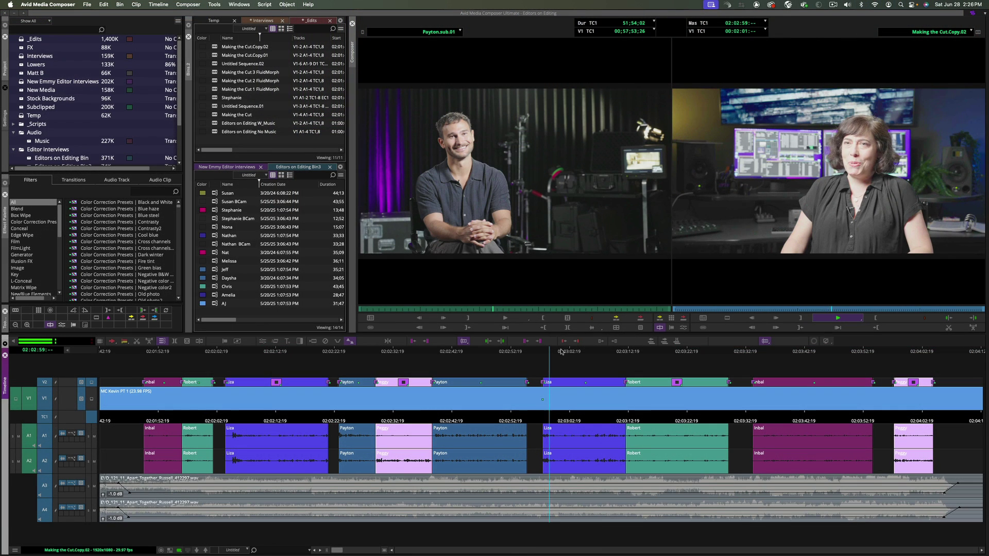
# Stop the sequence at 02:03:00:08 and open its transcript in the Transcript tool.
pyautogui.press('space')
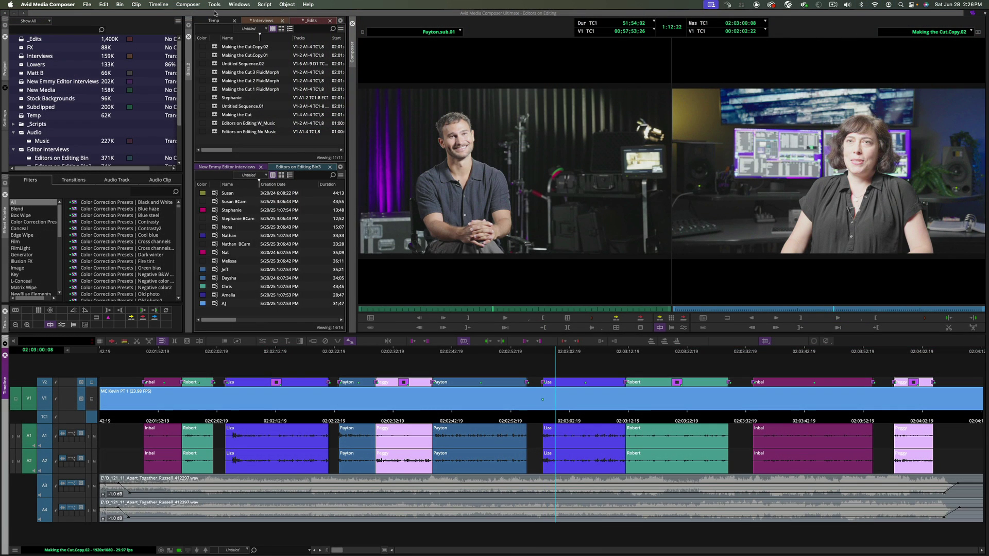
pyautogui.click(214, 5)
pyautogui.click(227, 58)
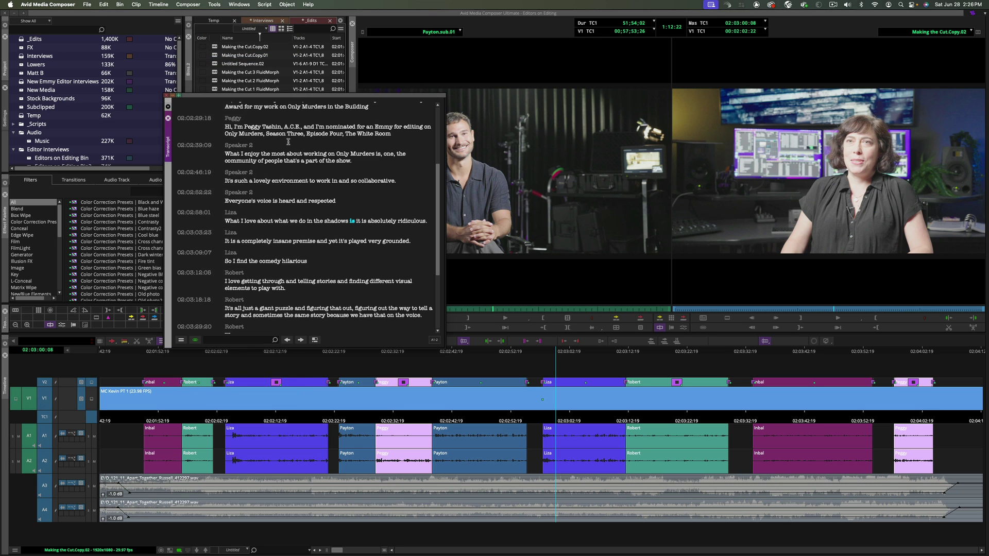
# Select the transcript passage from "What I love about" to "on the voice" and create SubCaps for it using the marks.
pyautogui.click(226, 221)
pyautogui.moveTo(225, 222); pyautogui.dragTo(423, 316)
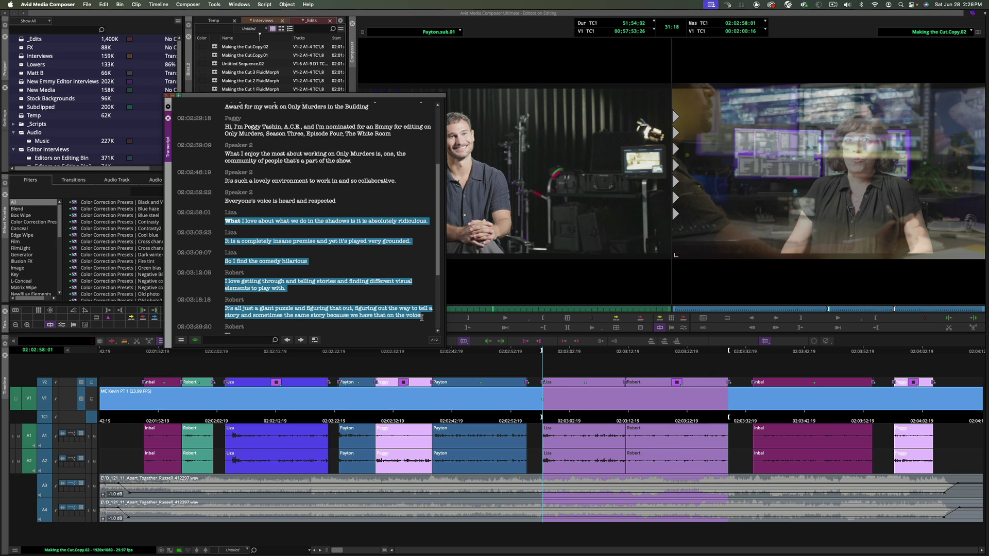
pyautogui.click(186, 342)
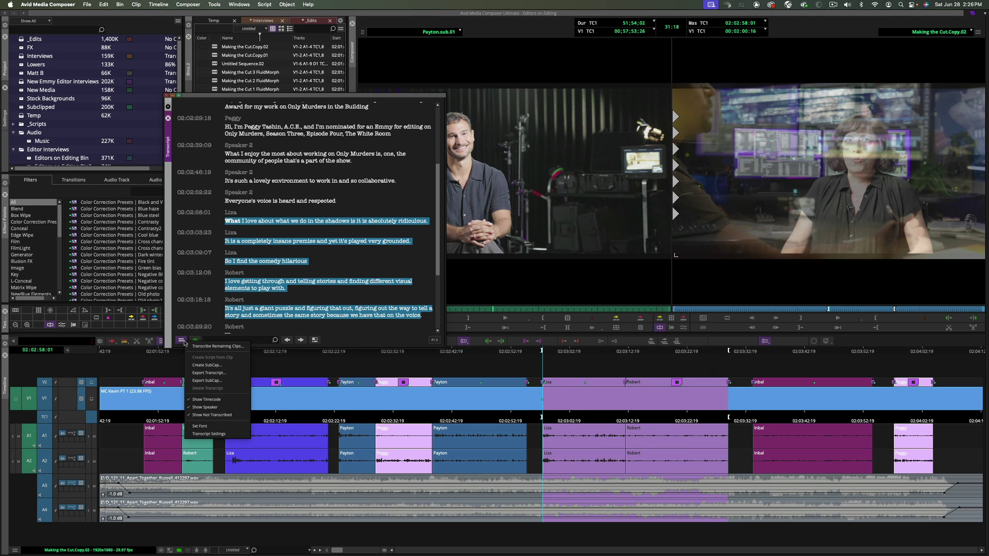
pyautogui.click(226, 366)
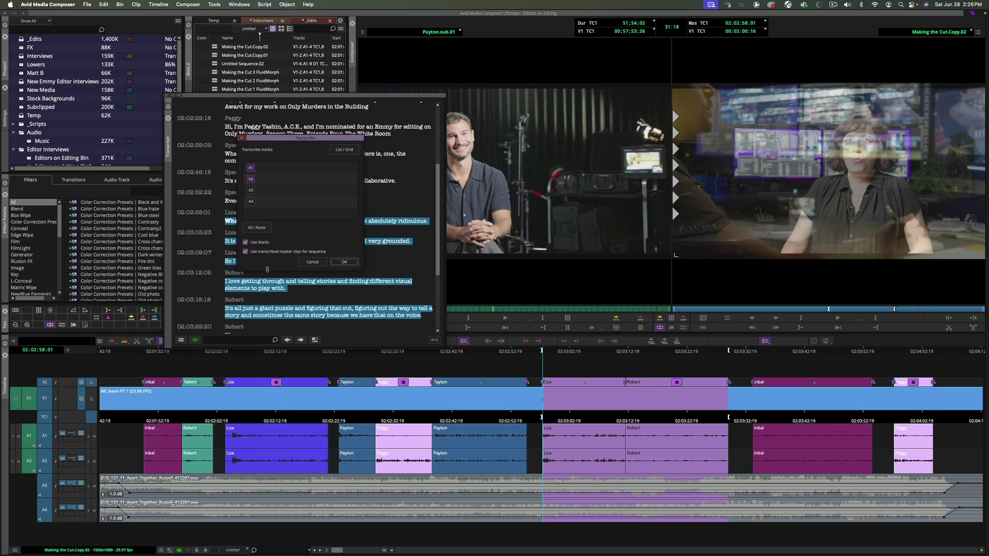
pyautogui.click(245, 243)
pyautogui.click(345, 263)
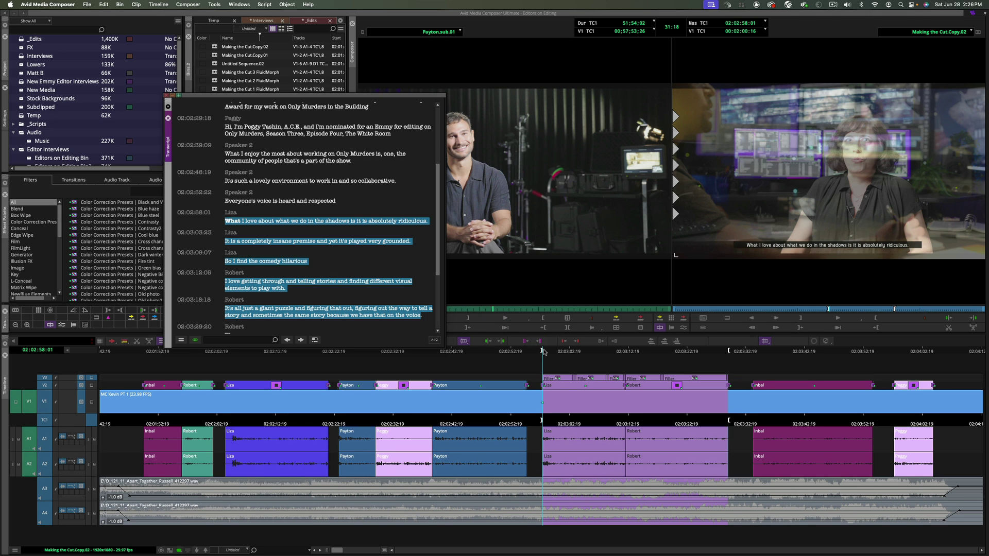
pyautogui.press('space')
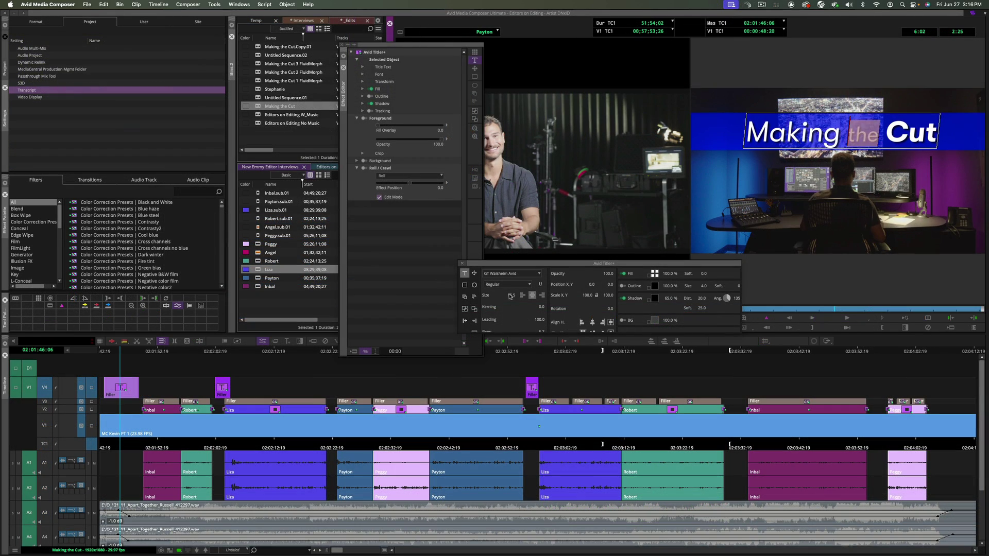
# Adjust the font size of the word "the" in the Making the Cut title and finish editing the text.
pyautogui.moveTo(511, 297); pyautogui.dragTo(510, 296)
pyautogui.press('Escape')
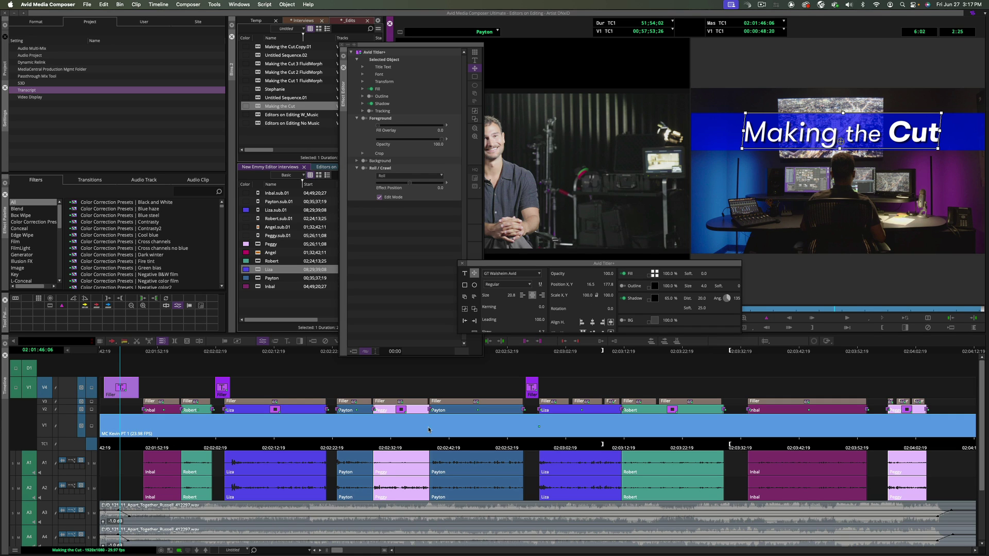
# Display the title text on the title clips in the timeline.
pyautogui.moveTo(333, 553); pyautogui.dragTo(359, 554)
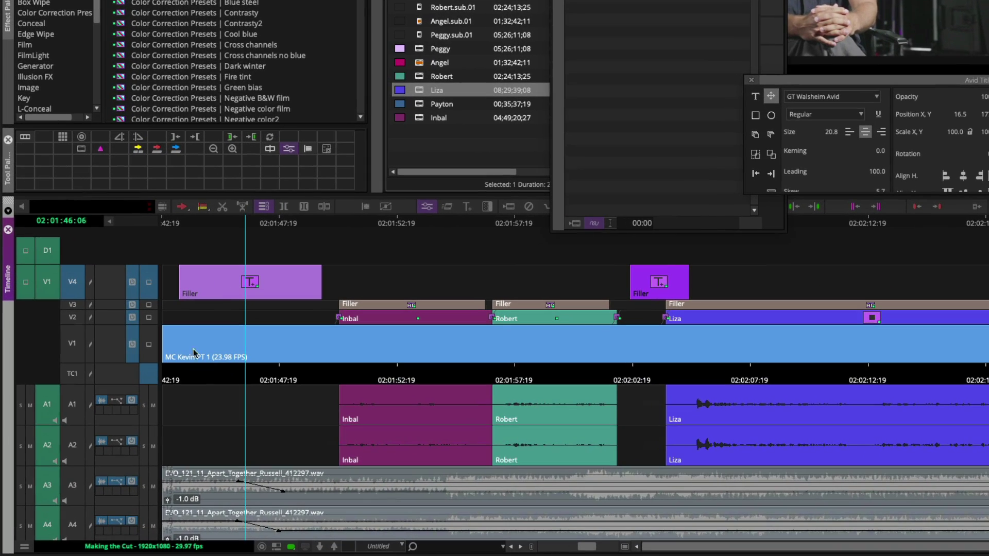
pyautogui.click(25, 547)
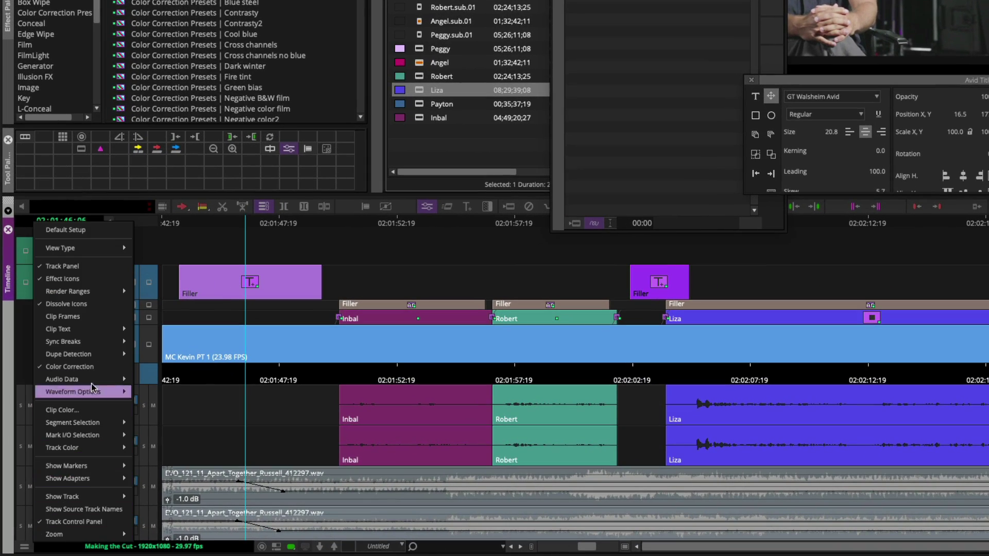
pyautogui.moveTo(103, 334)
pyautogui.click(170, 354)
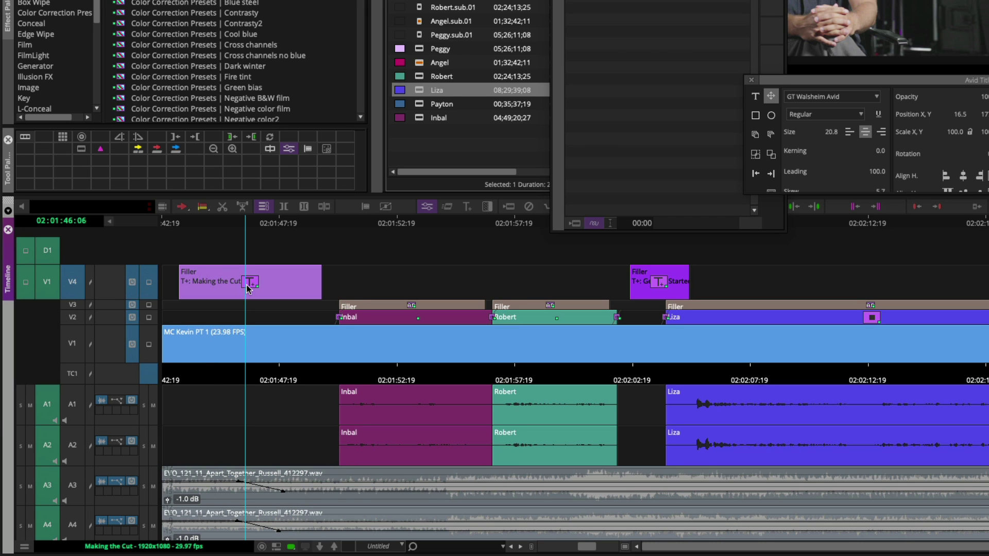
# Search the timeline and monitors for "getting" with Title Text included, using the Find tool.
pyautogui.hotkey('ctrl', 'f')
pyautogui.click(434, 135)
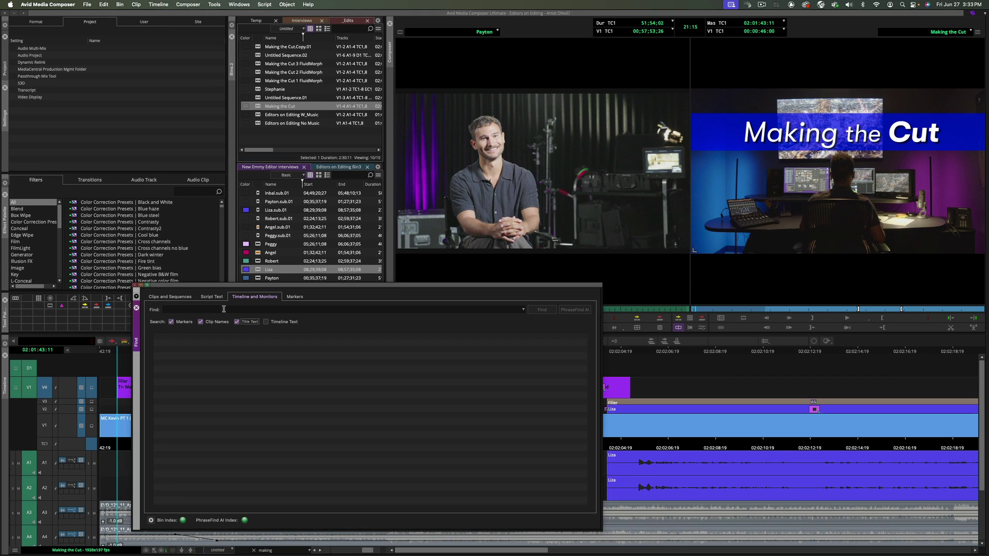
pyautogui.click(364, 155)
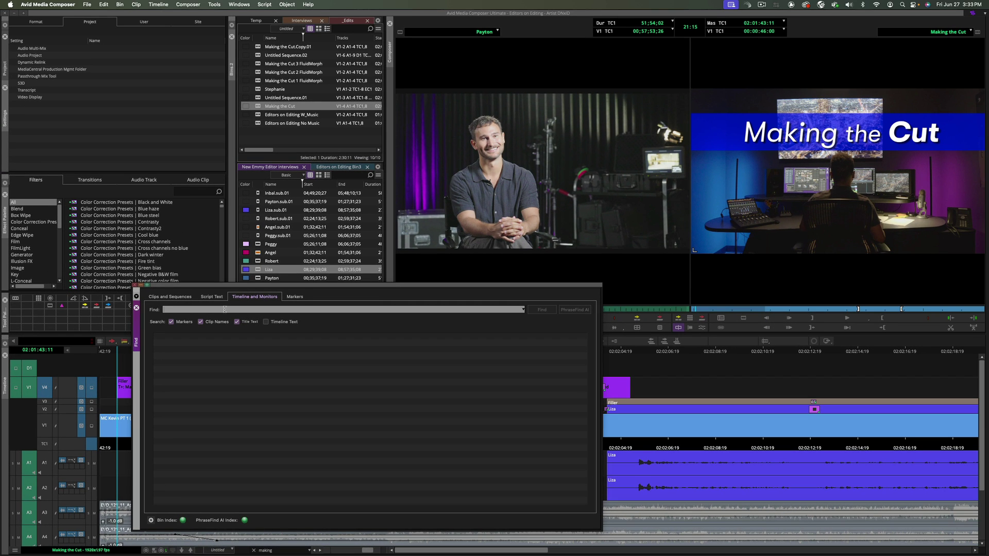
pyautogui.press('Return')
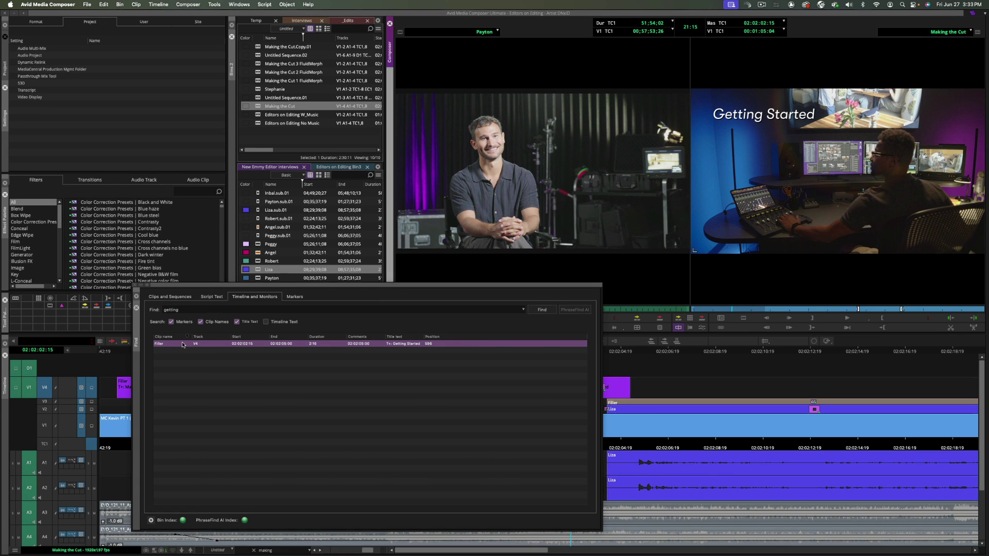
# Find the title containing "getting" with the timeline's own quick search and run another search there.
pyautogui.click(285, 551)
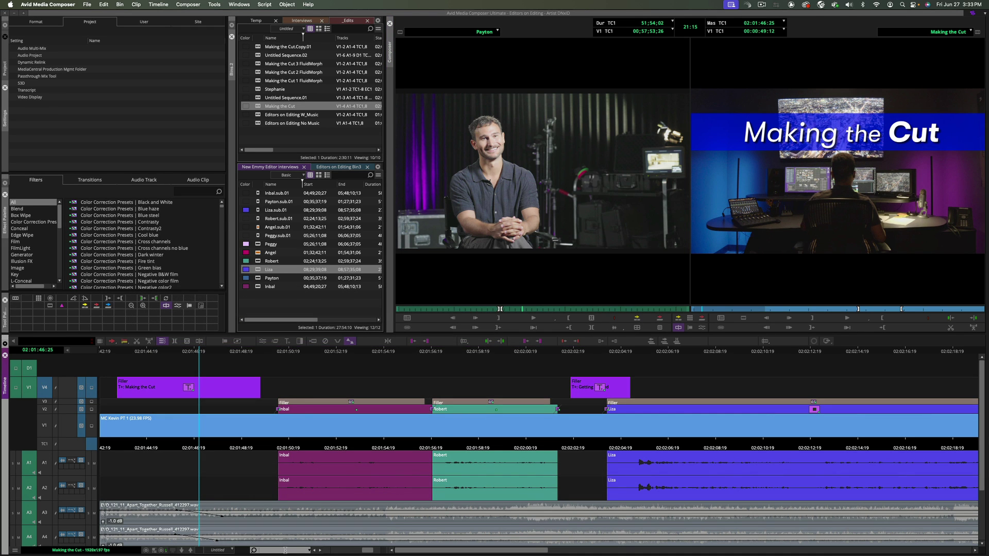
pyautogui.press('Return')
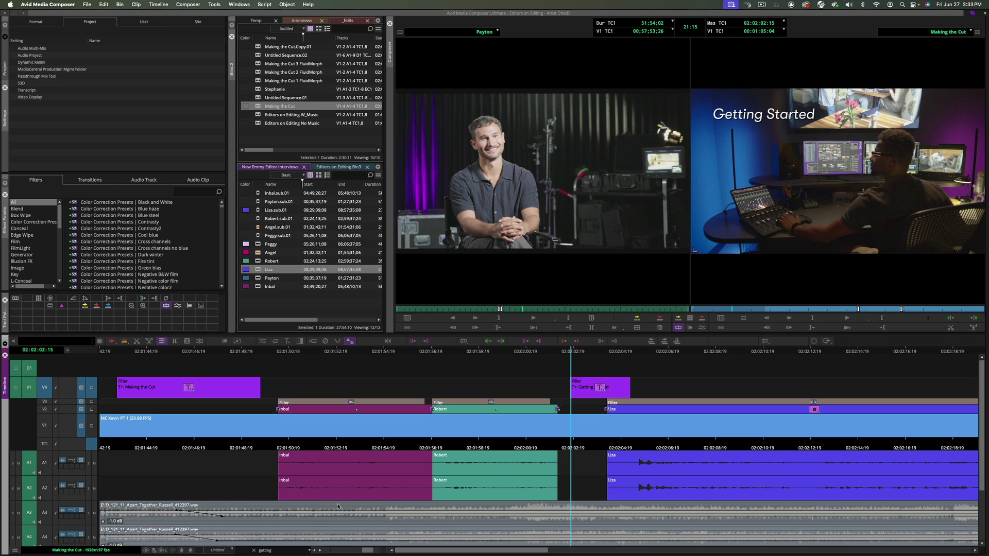
pyautogui.moveTo(289, 547); pyautogui.dragTo(256, 552)
pyautogui.press('Return')
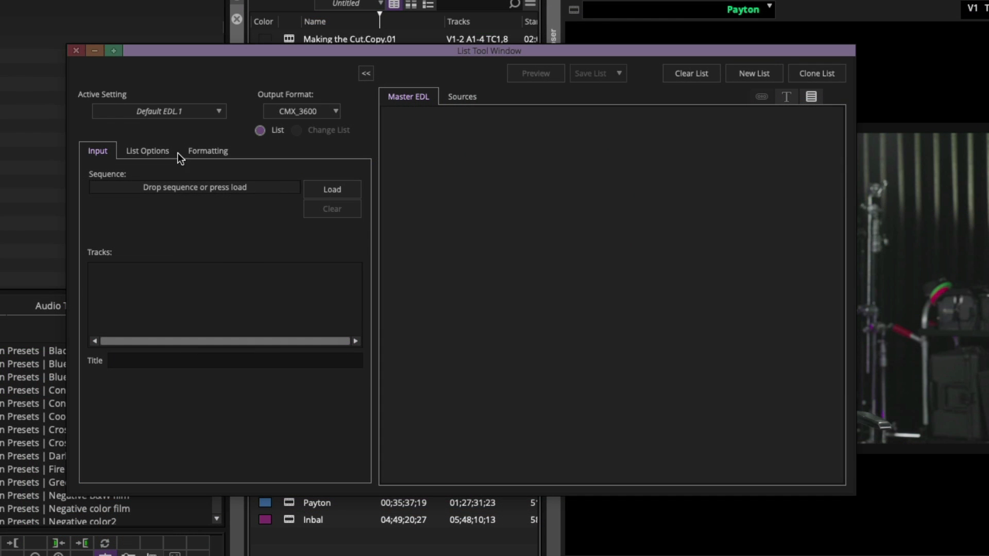
# Load the Making the Cut sequence into the List Tool and include Title Text in the EDL's picture information.
pyautogui.click(323, 191)
pyautogui.click(151, 152)
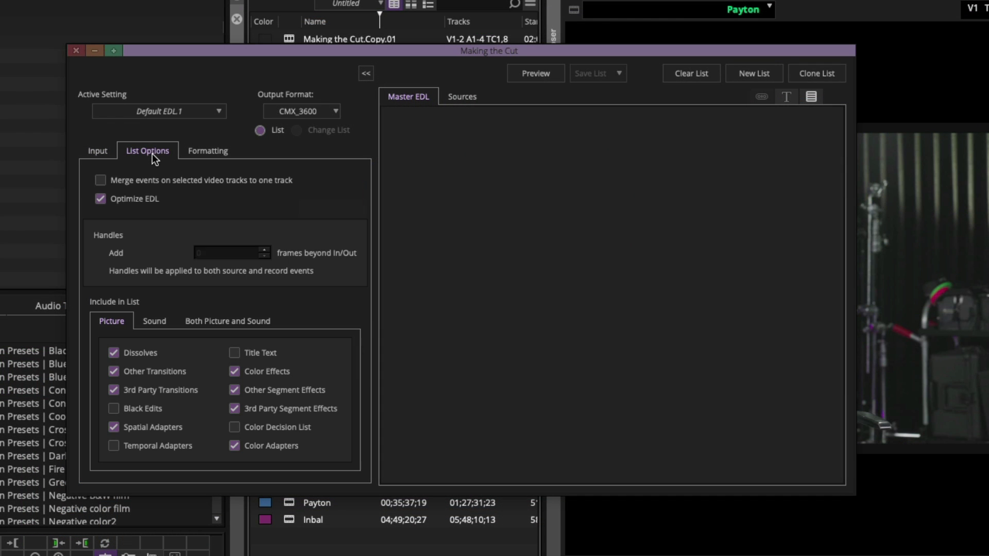
pyautogui.click(265, 354)
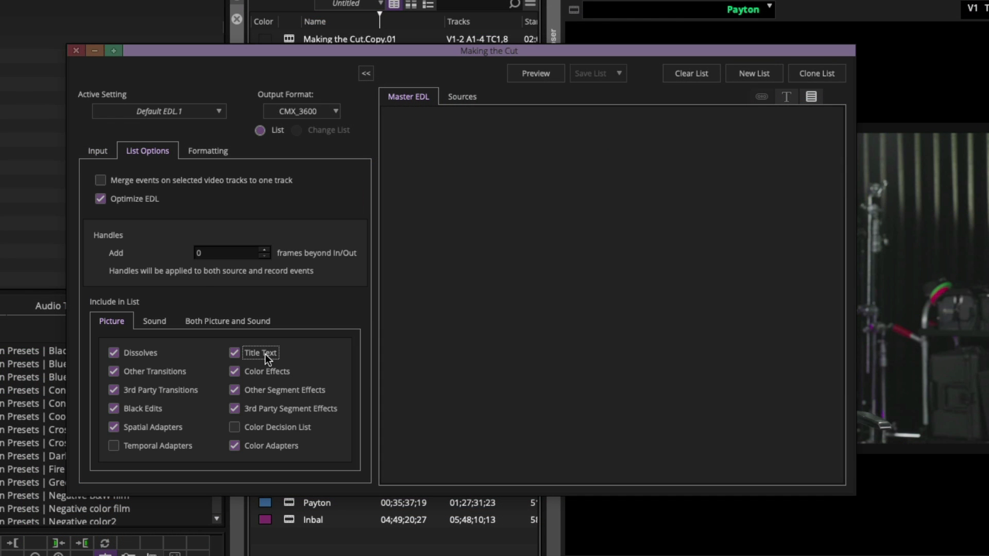
# Preview the EDL and examine the Titler+ text entries for Making the Cut and Getting Started.
pyautogui.click(546, 73)
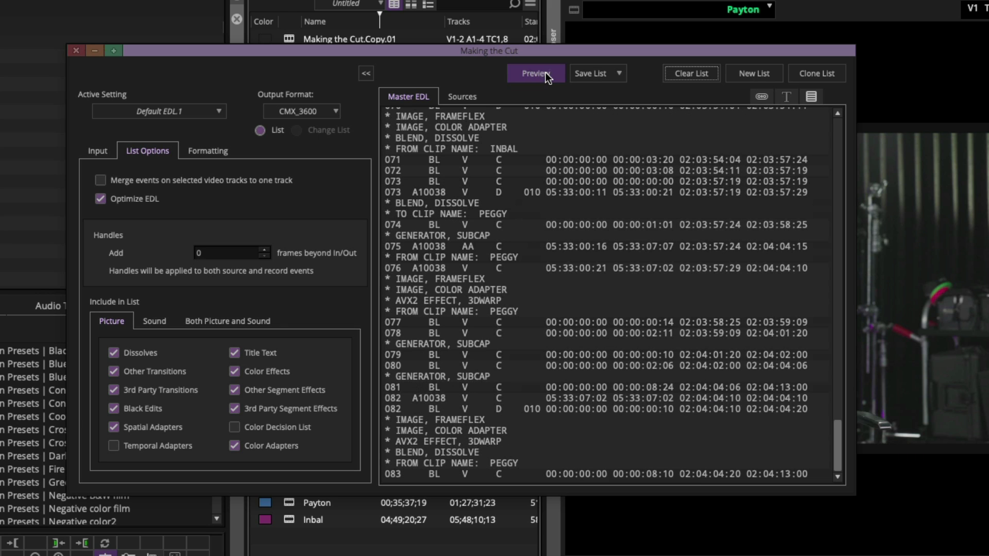
pyautogui.moveTo(840, 456); pyautogui.dragTo(832, 131)
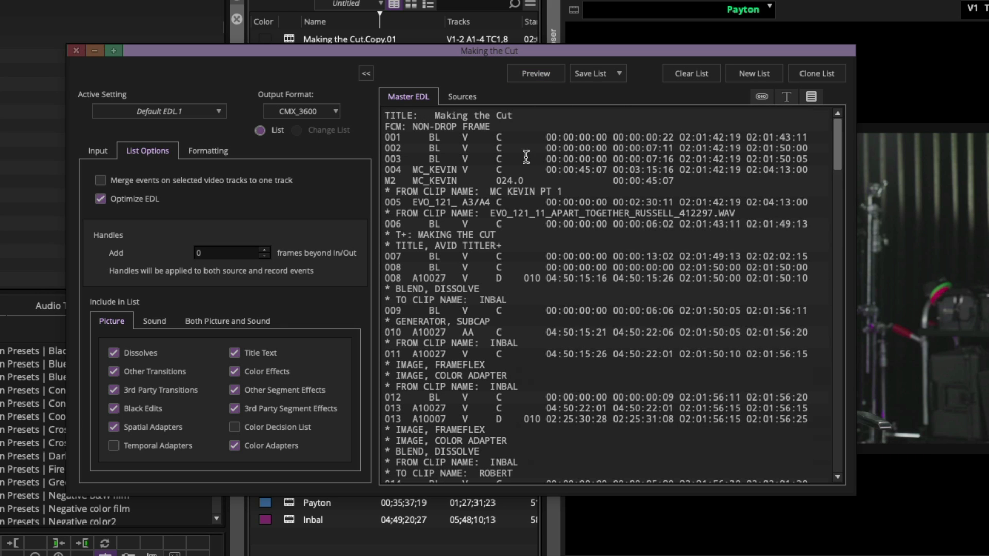
pyautogui.click(384, 235)
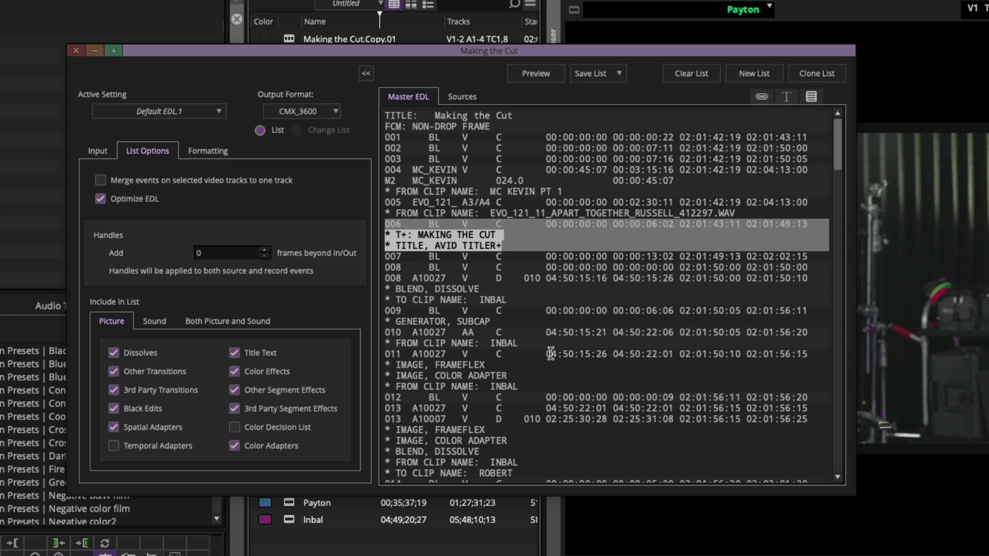
pyautogui.scroll(-10, 551, 354)
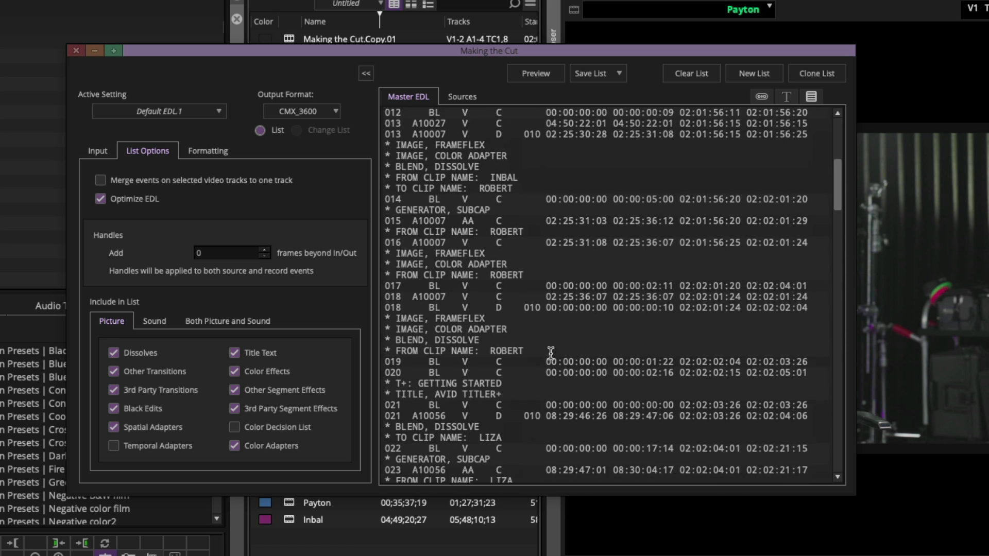
pyautogui.click(391, 322)
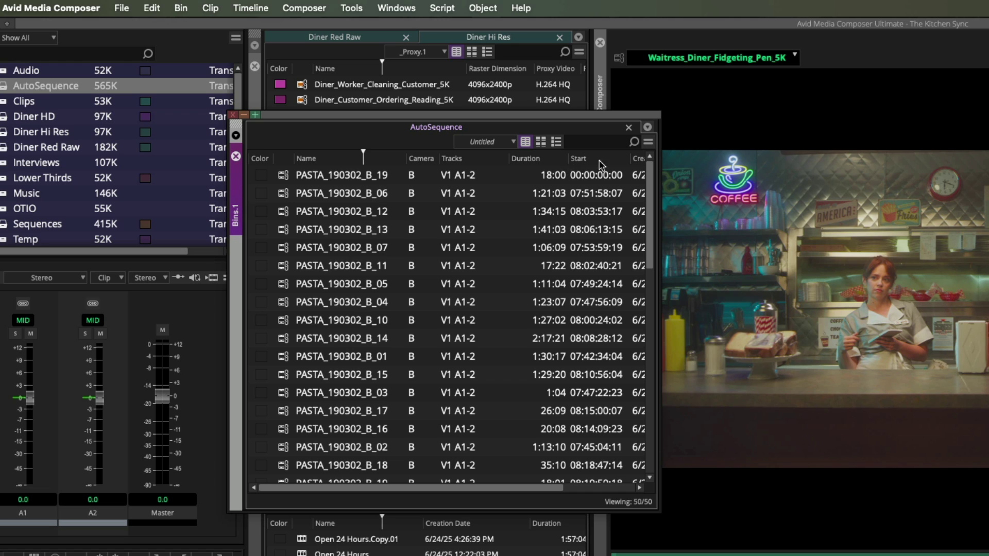
pyautogui.click(296, 180)
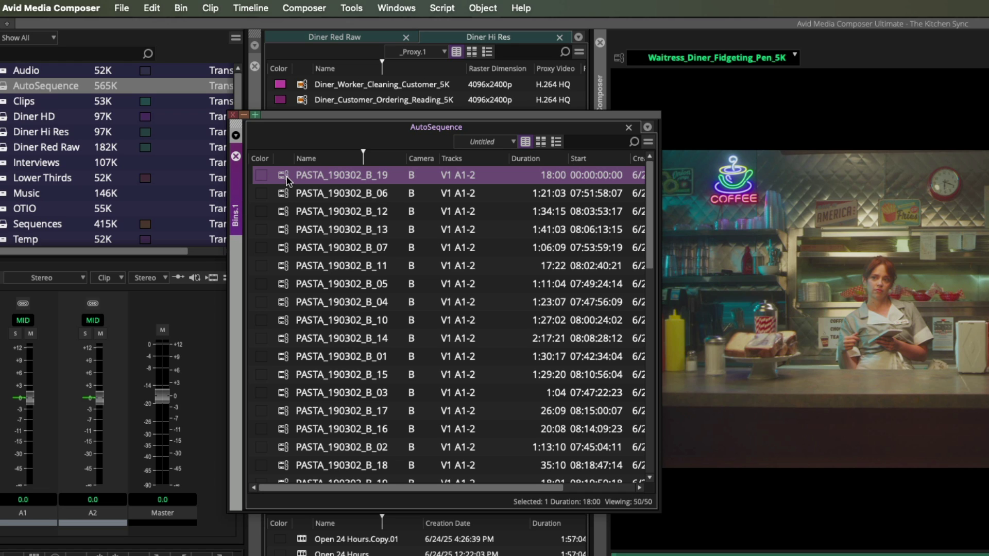
pyautogui.keyDown('shift'); pyautogui.click(285, 394); pyautogui.keyUp('shift')
pyautogui.rightClick(286, 397)
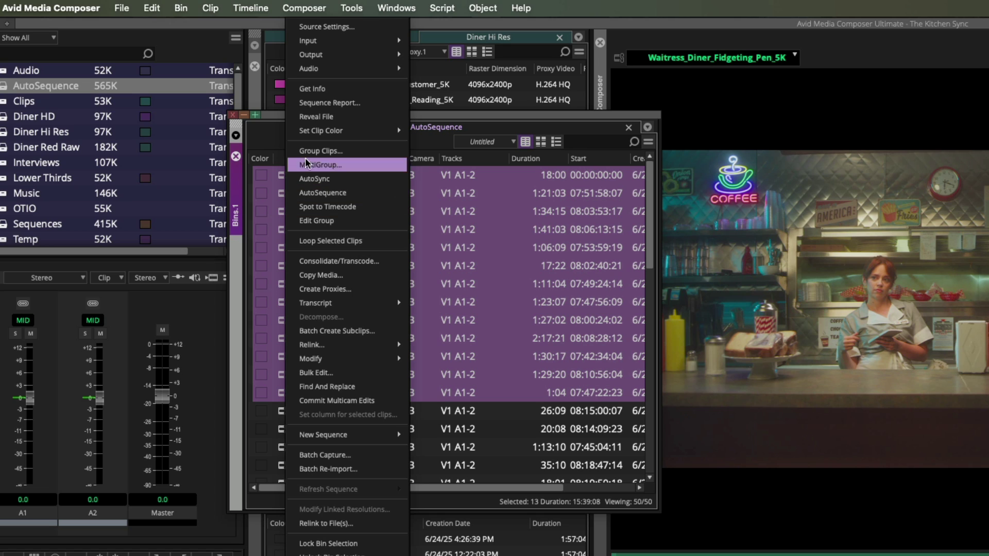
pyautogui.click(235, 160)
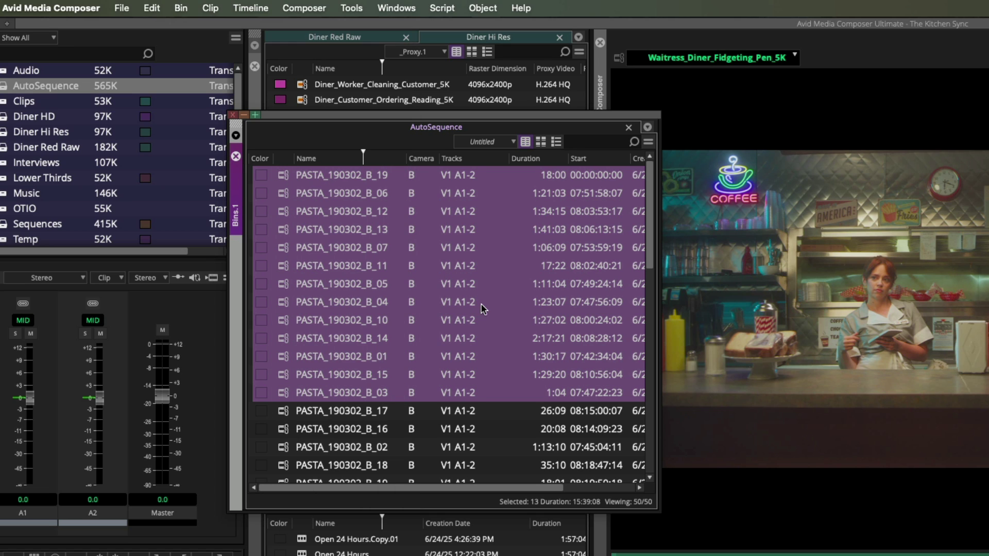
# Widen the Camera column in the AutoSequence bin and review the camera values of all the clips.
pyautogui.moveTo(438, 160); pyautogui.dragTo(464, 161)
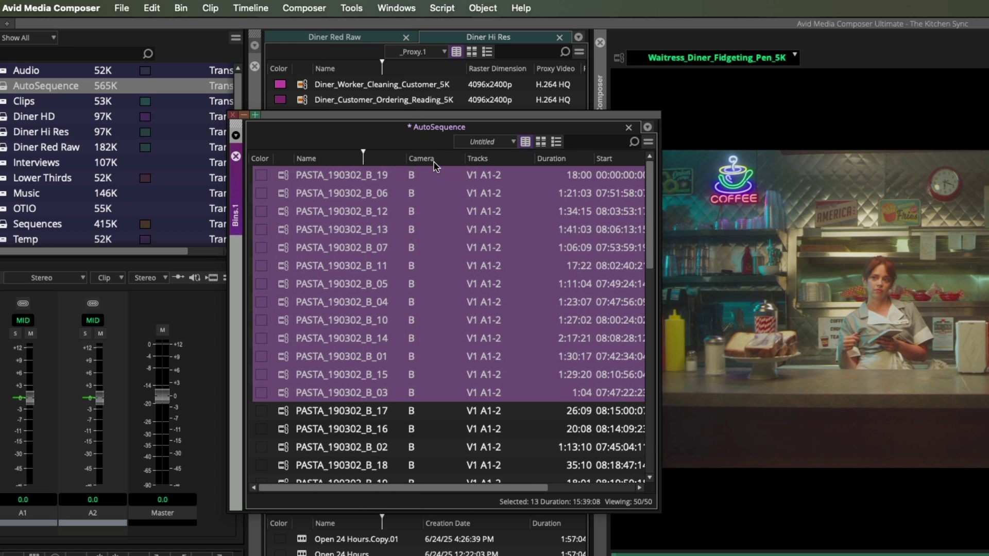
pyautogui.click(432, 327)
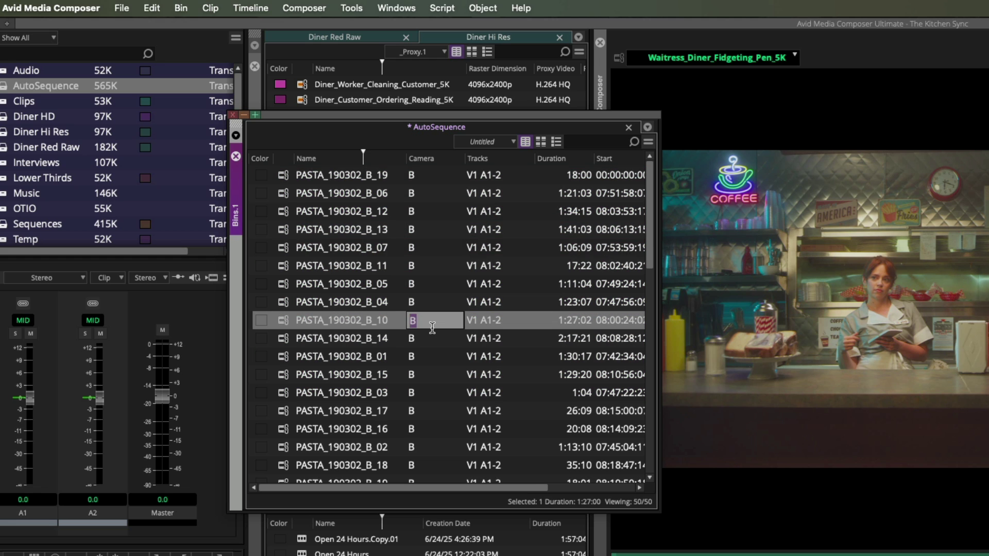
pyautogui.click(277, 323)
pyautogui.scroll(-4, 304, 329)
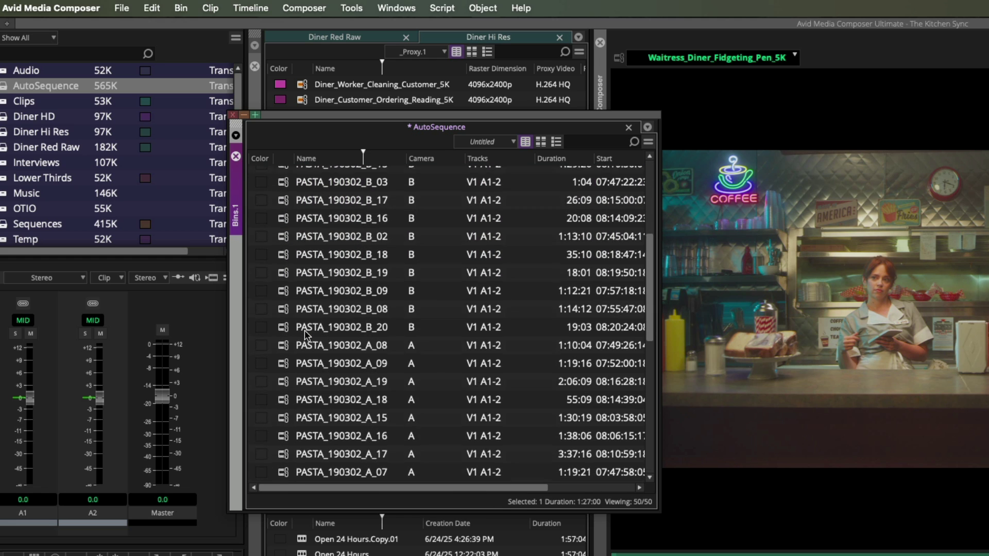
pyautogui.scroll(-7, 393, 368)
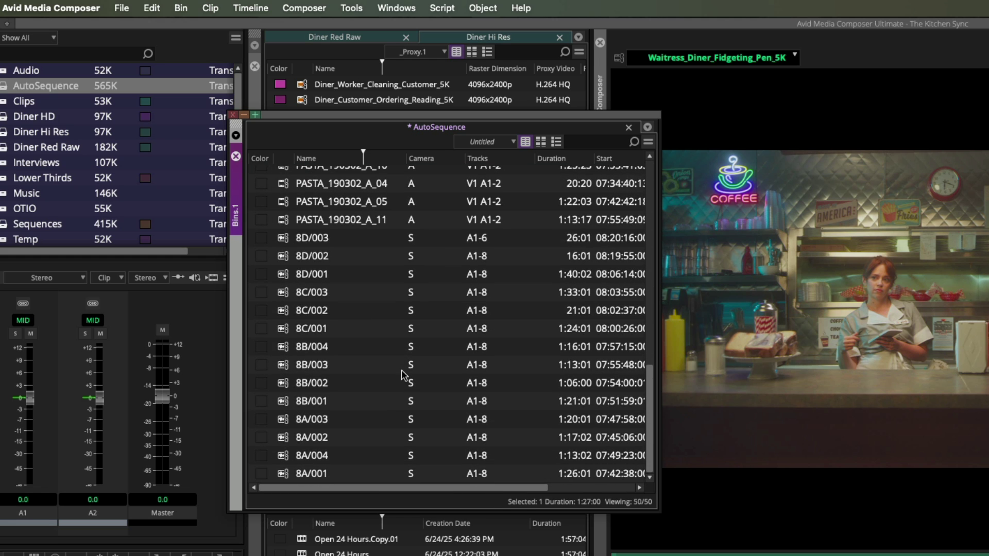
pyautogui.scroll(11, 402, 375)
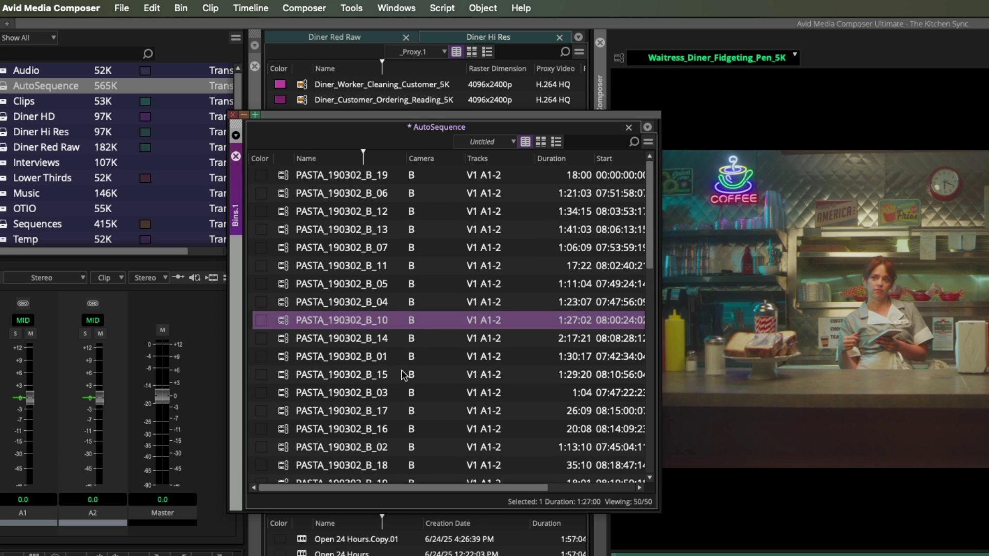
# Create an AutoSequence from all the clips in the AutoSequence bin and select the new sequence.
pyautogui.click(283, 176)
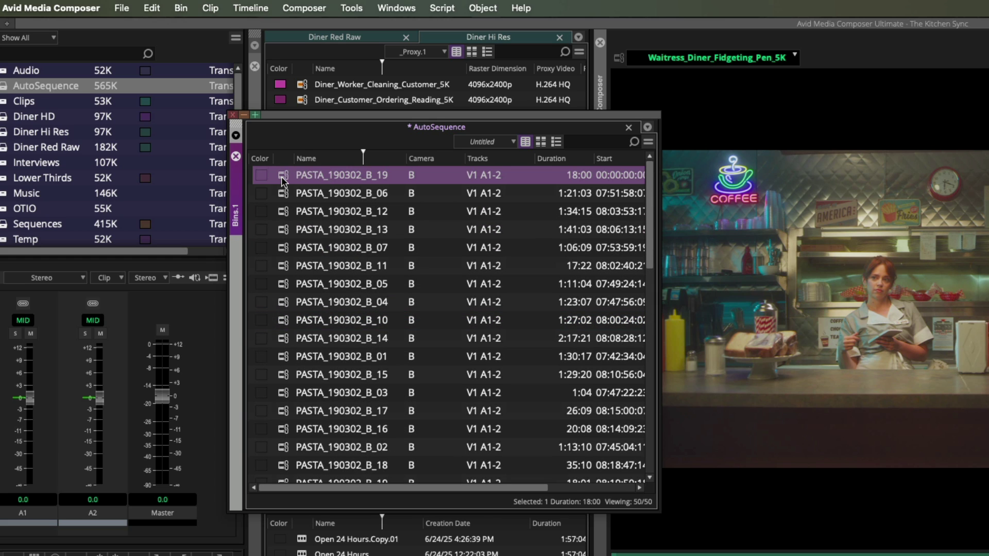
pyautogui.hotkey('ctrl', 'a')
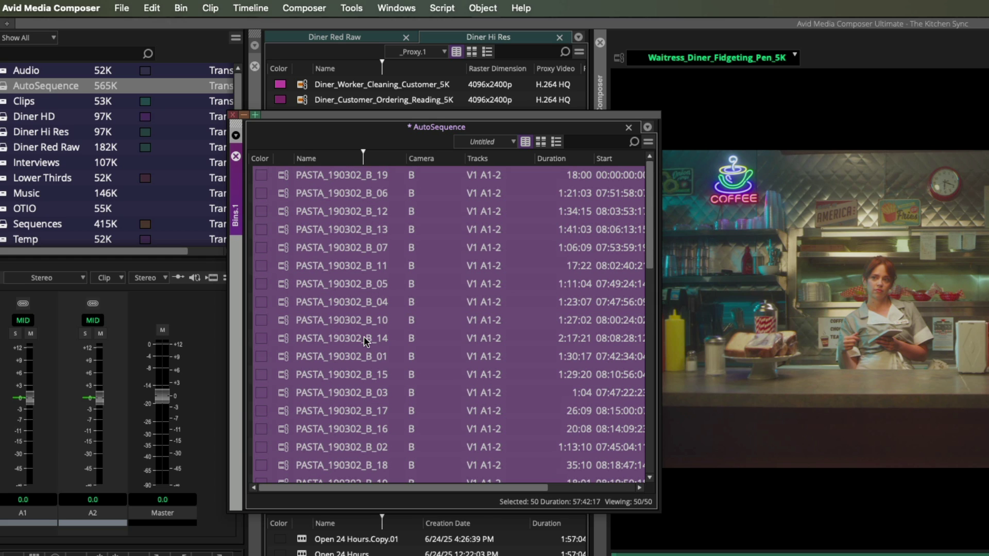
pyautogui.rightClick(346, 263)
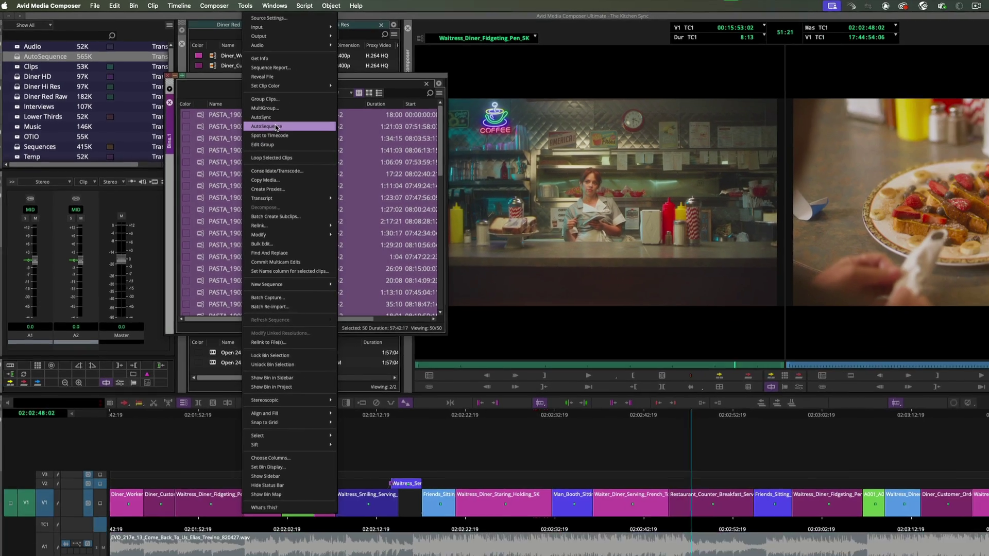
pyautogui.click(384, 193)
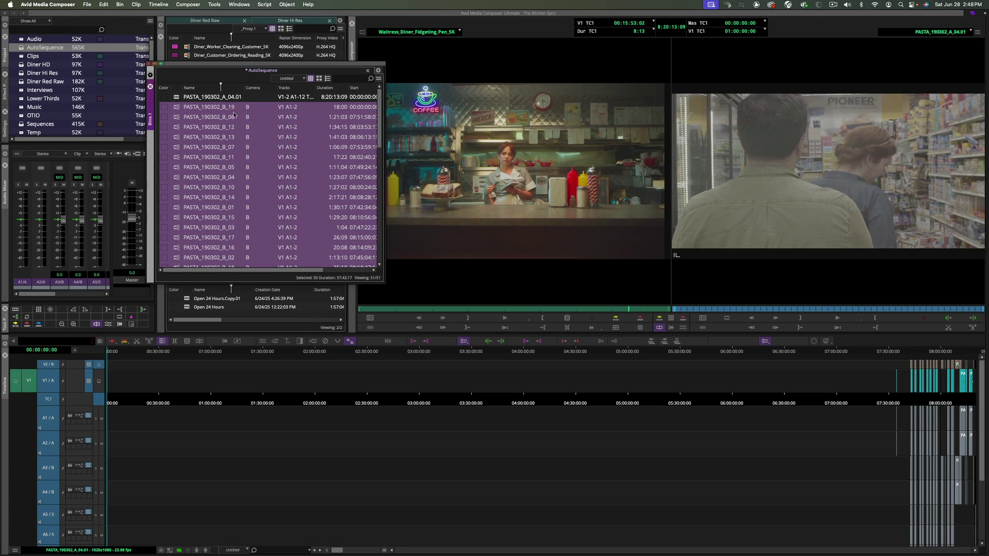
pyautogui.click(177, 98)
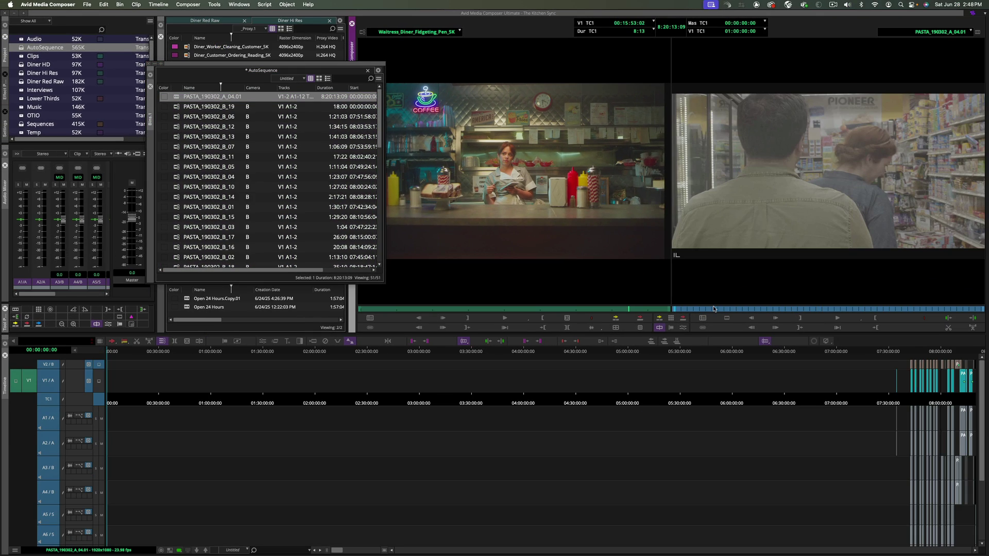
# Magnify the new AutoSequence's clip area in the timeline and examine how the A and B camera clips and audio tracks line up.
pyautogui.click(921, 354)
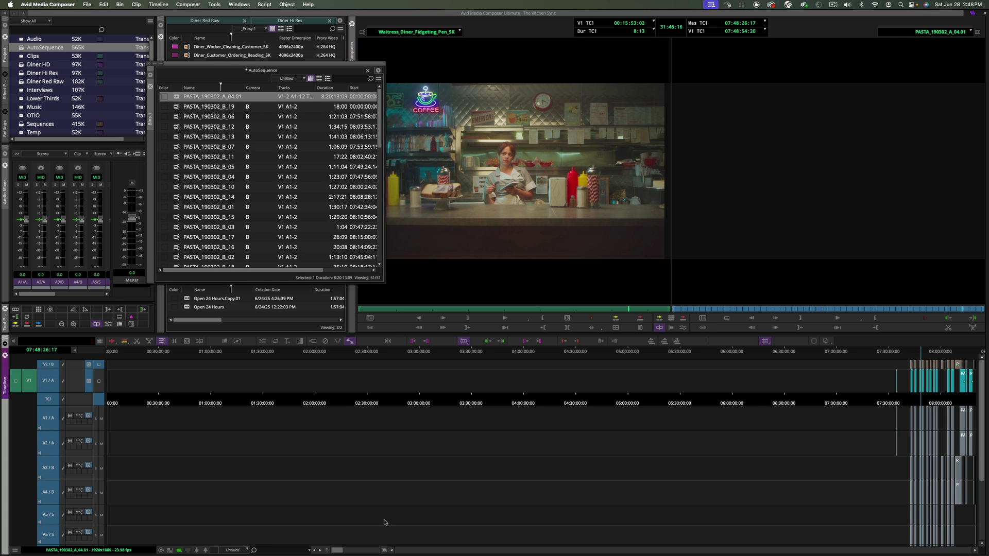
pyautogui.moveTo(339, 551); pyautogui.dragTo(372, 551)
pyautogui.scroll(-4, 581, 476)
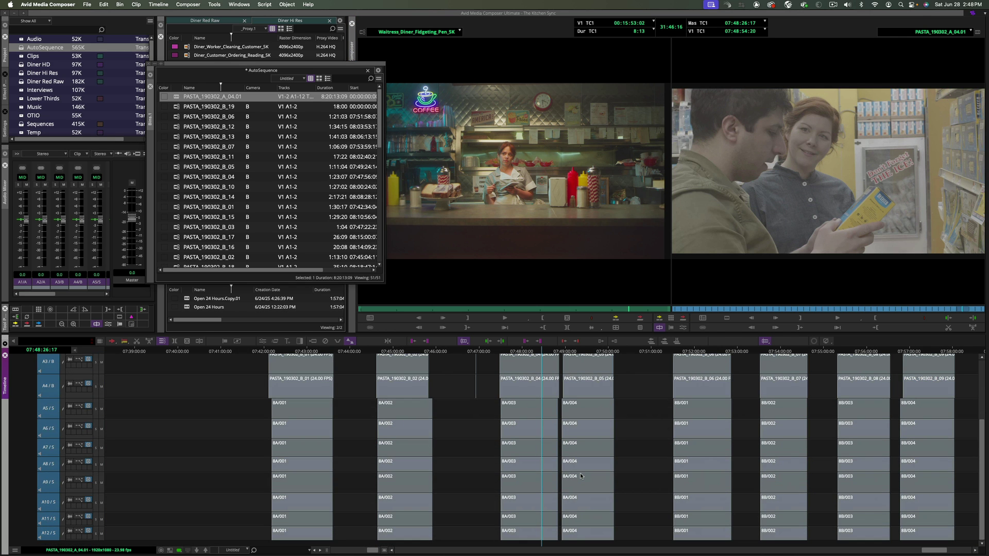
pyautogui.scroll(4, 547, 467)
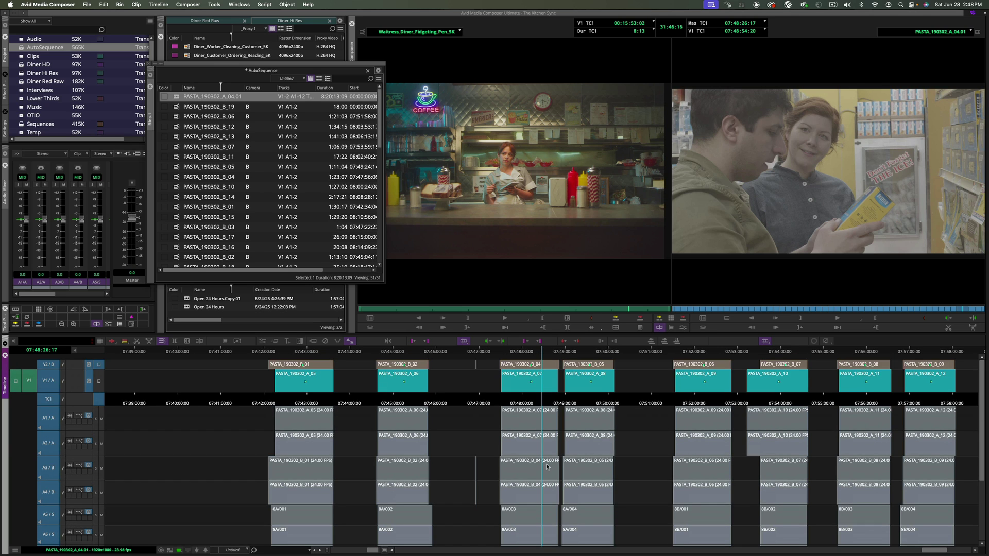
pyautogui.scroll(-4, 547, 467)
pyautogui.hscroll(-2, 547, 467)
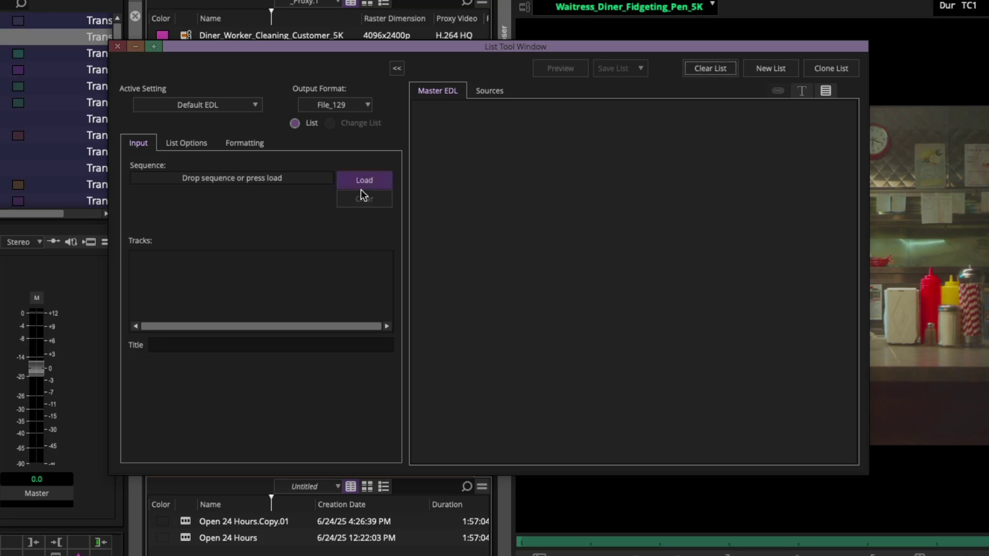
# Load the Open 24 Hours sequence into the List Tool and preview it as File_129 and as OTIO, examining both outputs.
pyautogui.click(362, 181)
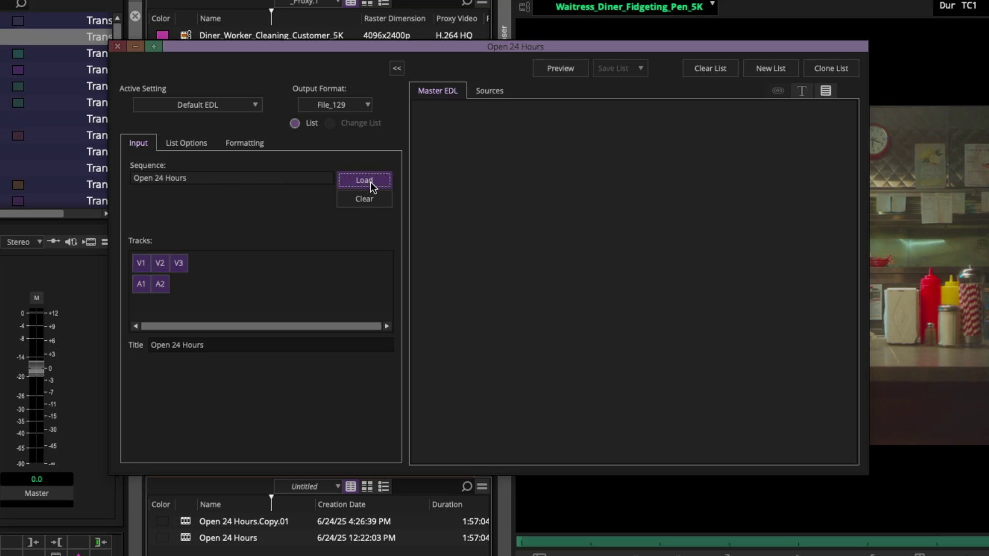
pyautogui.click(551, 71)
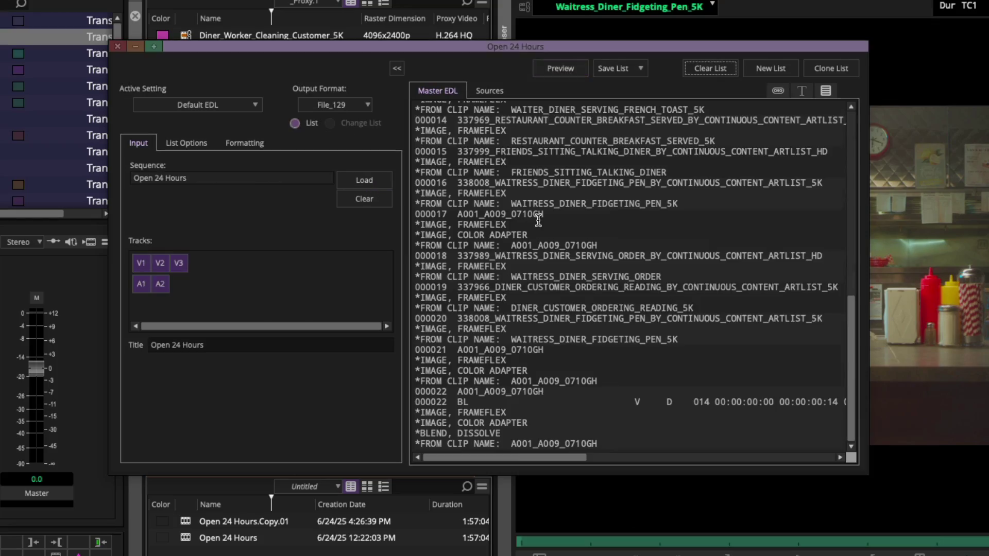
pyautogui.click(349, 105)
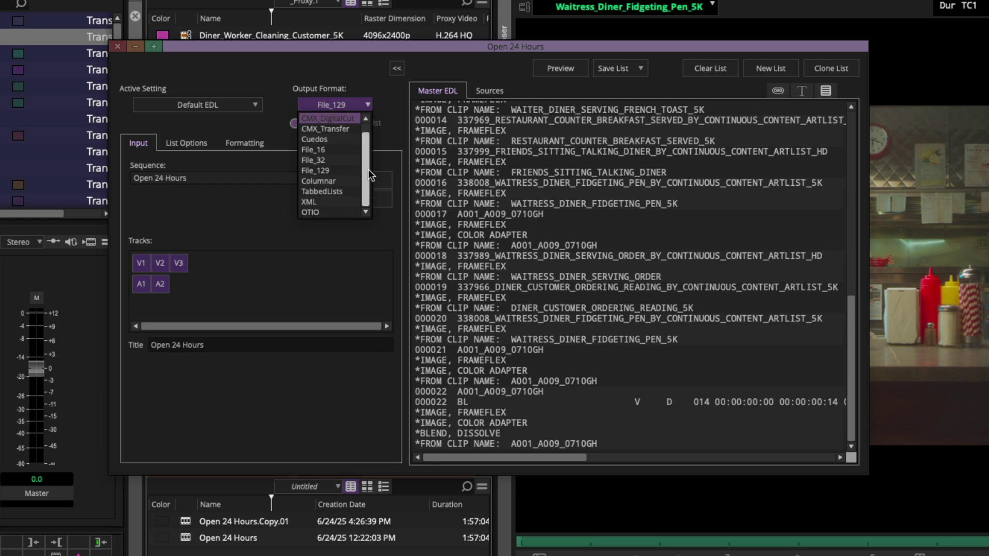
pyautogui.click(348, 213)
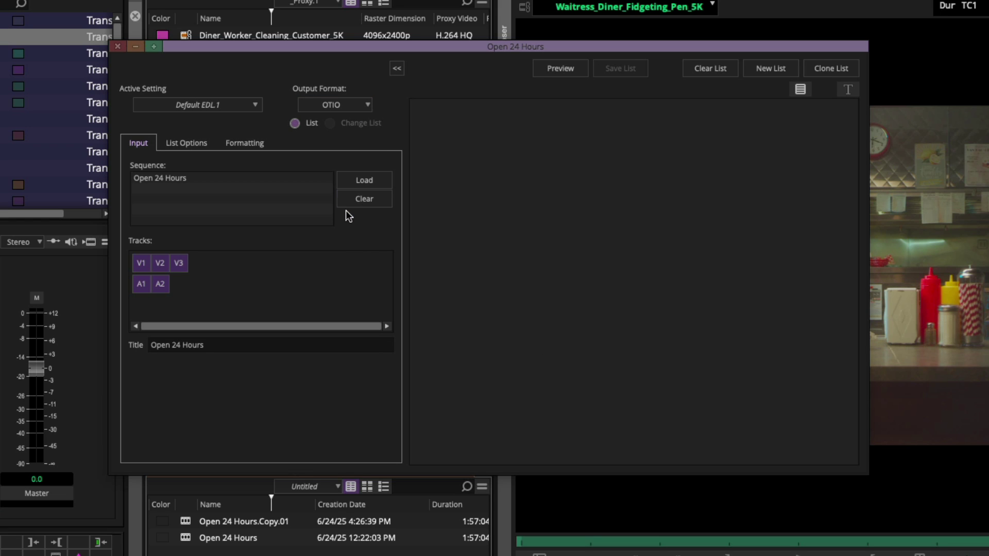
pyautogui.click(563, 67)
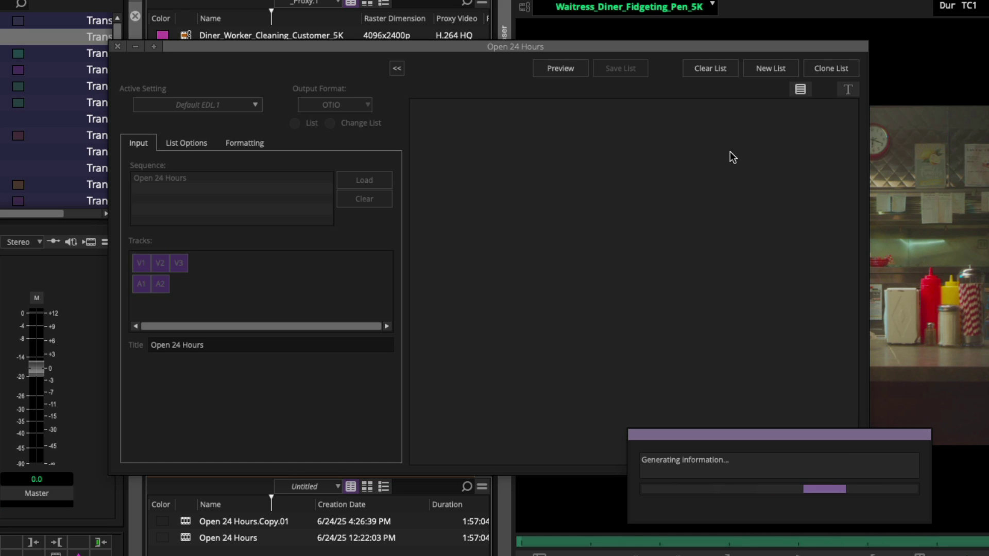
pyautogui.scroll(-10, 854, 119)
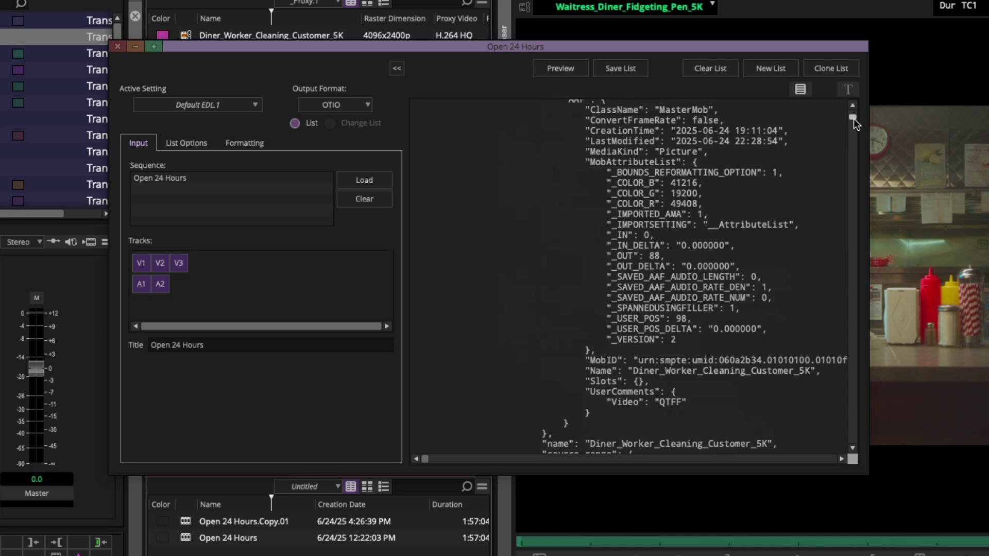
pyautogui.scroll(10, 853, 122)
# Import Editors_2.otio from the OTIO Exports folder into the OTIO bin and link all four media files from the OTIO clips folder.
pyautogui.moveTo(615, 298); pyautogui.dragTo(355, 145)
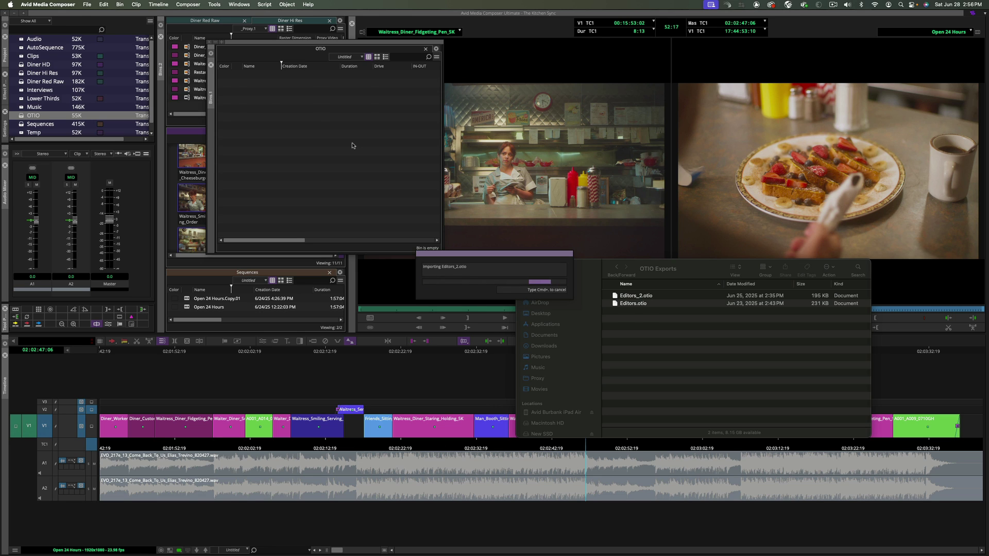
pyautogui.press('super+Tab')
pyautogui.press('super+a')
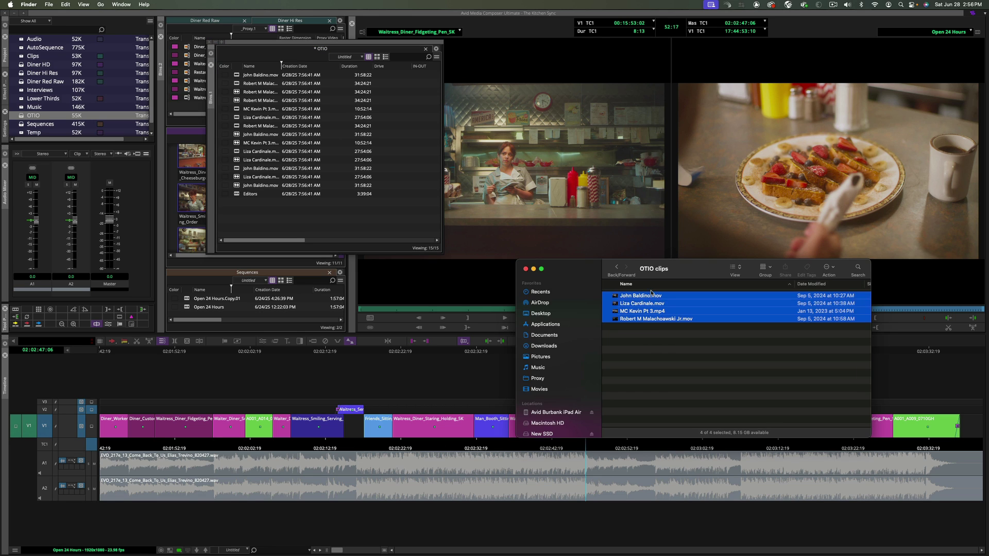
pyautogui.moveTo(655, 300); pyautogui.dragTo(395, 220)
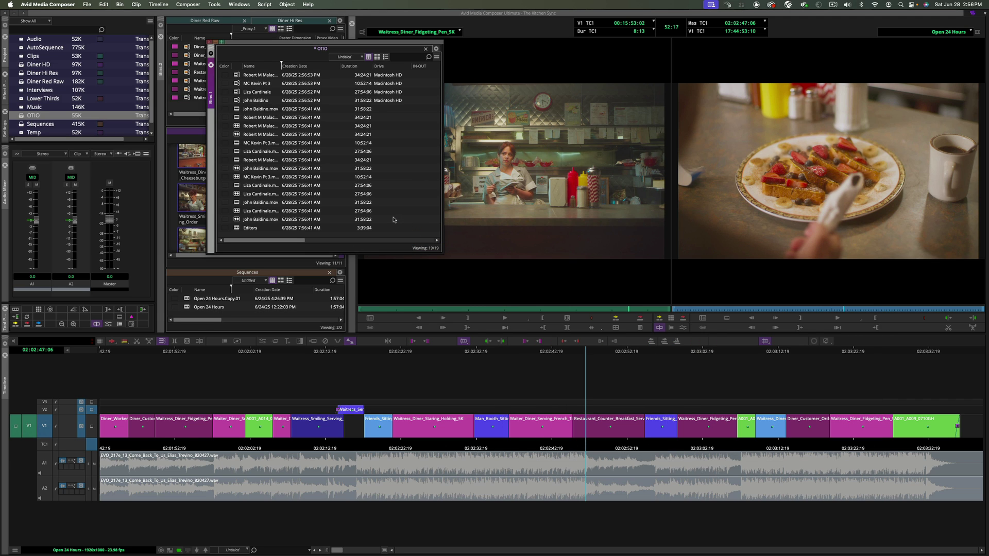
# Load the Editors sequence and relink it to the four linked master clips as managed media, using selected items in all open bins.
pyautogui.doubleClick(236, 228)
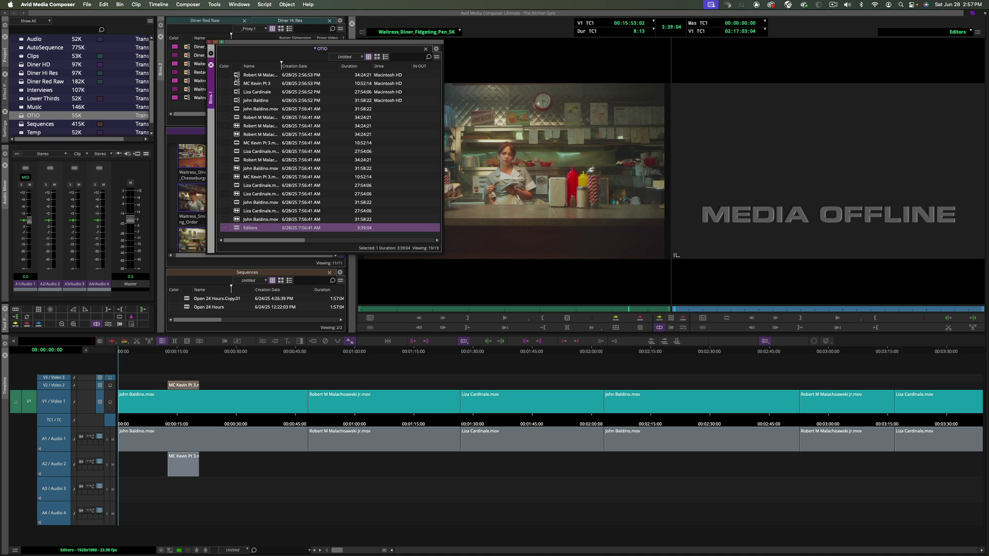
pyautogui.keyDown('shift'); pyautogui.click(237, 75); pyautogui.keyUp('shift')
pyautogui.keyDown('shift'); pyautogui.click(237, 84); pyautogui.keyUp('shift')
pyautogui.keyDown('shift'); pyautogui.click(237, 92); pyautogui.keyUp('shift')
pyautogui.keyDown('shift'); pyautogui.click(238, 101); pyautogui.keyUp('shift')
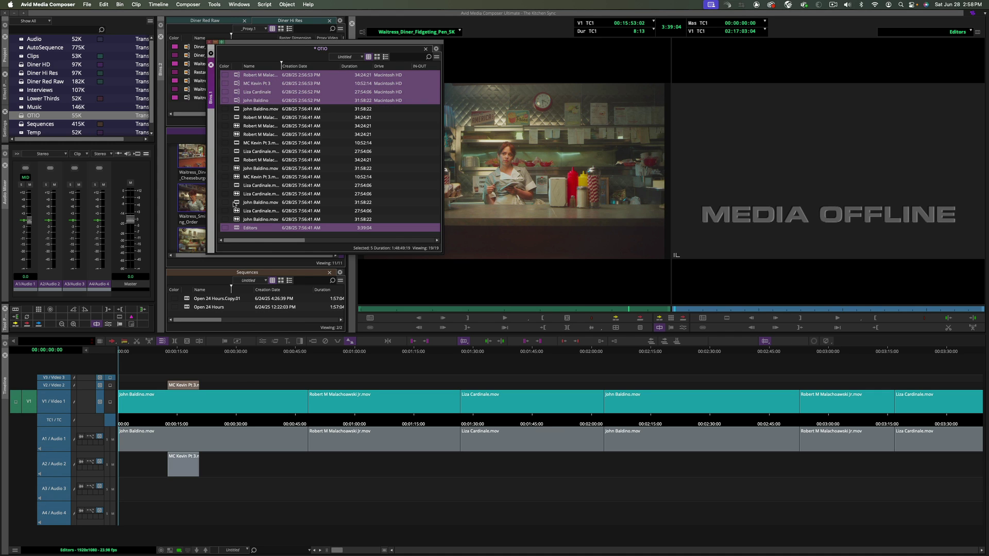
pyautogui.rightClick(238, 230)
pyautogui.moveTo(263, 191)
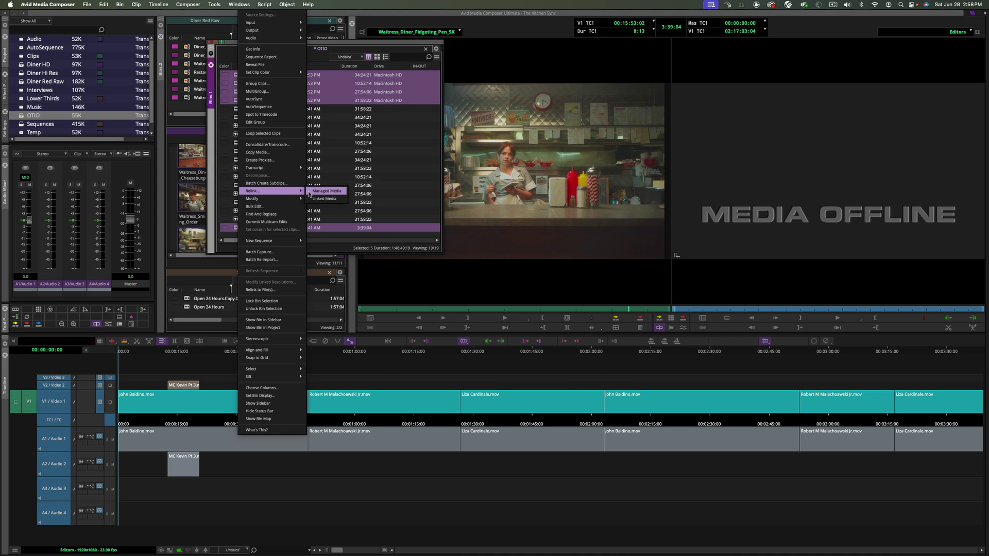
pyautogui.click(325, 193)
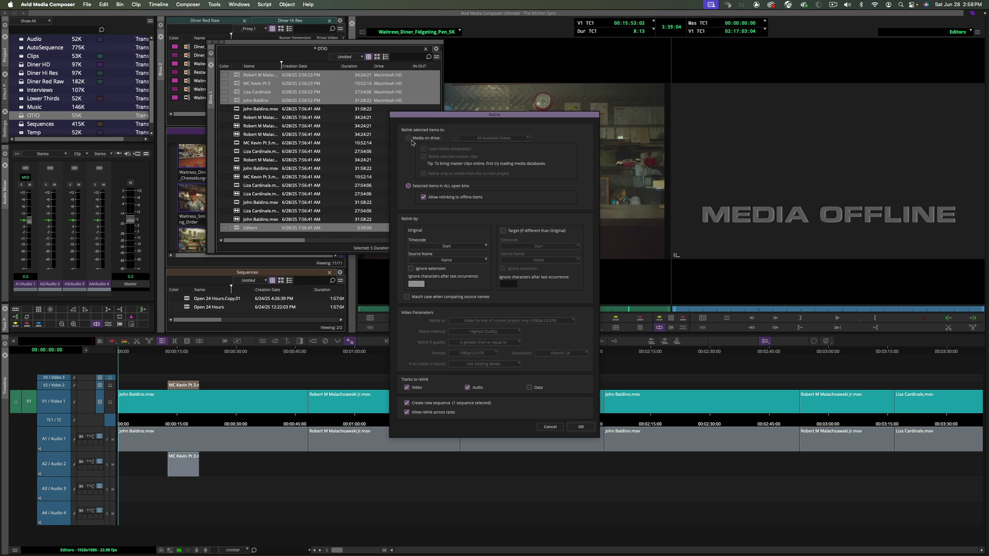
pyautogui.click(580, 426)
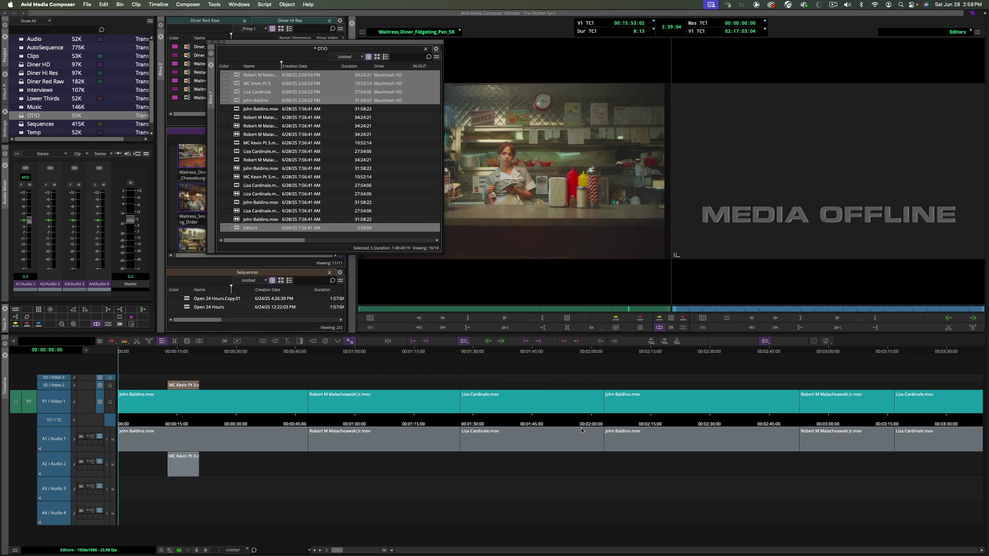
# Load the relinked Editors sequence from the OTIO bin and scrub through its timeline to check the media.
pyautogui.doubleClick(238, 77)
pyautogui.moveTo(347, 354); pyautogui.dragTo(163, 360)
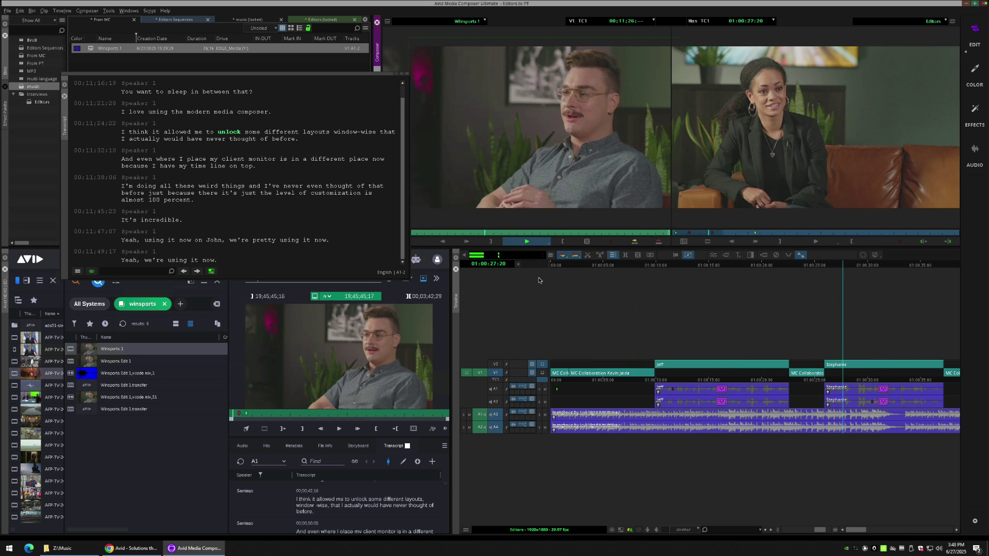
# Stop the source clip, jump to the word "think" in Winsports 1's MediaCentral transcript, and play and stop that passage.
pyautogui.click(527, 245)
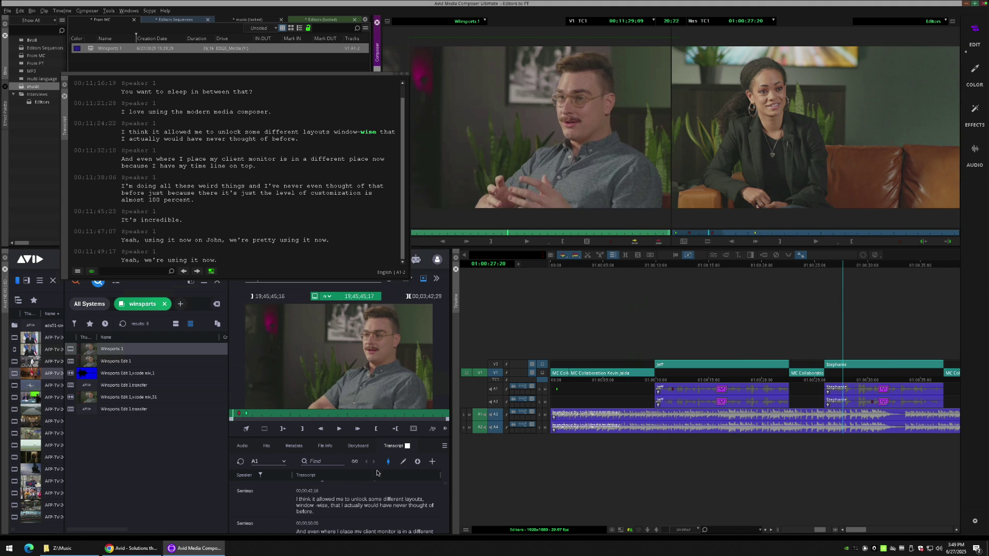
pyautogui.click(304, 501)
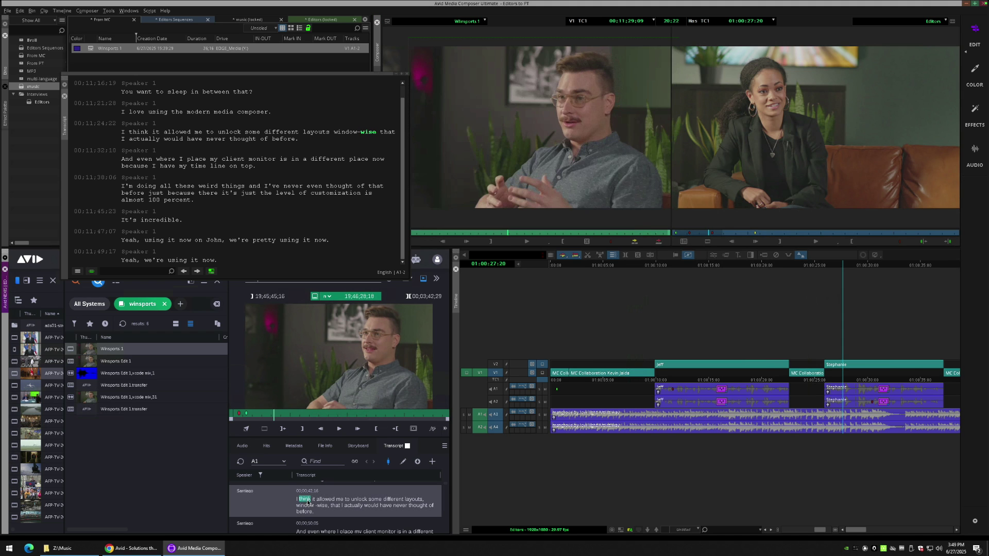
pyautogui.click(339, 430)
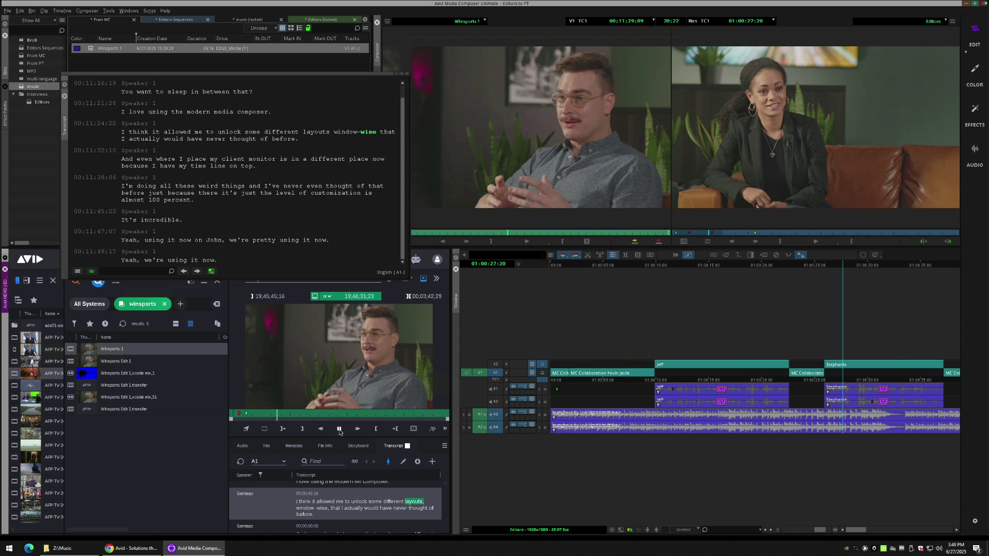
pyautogui.click(340, 430)
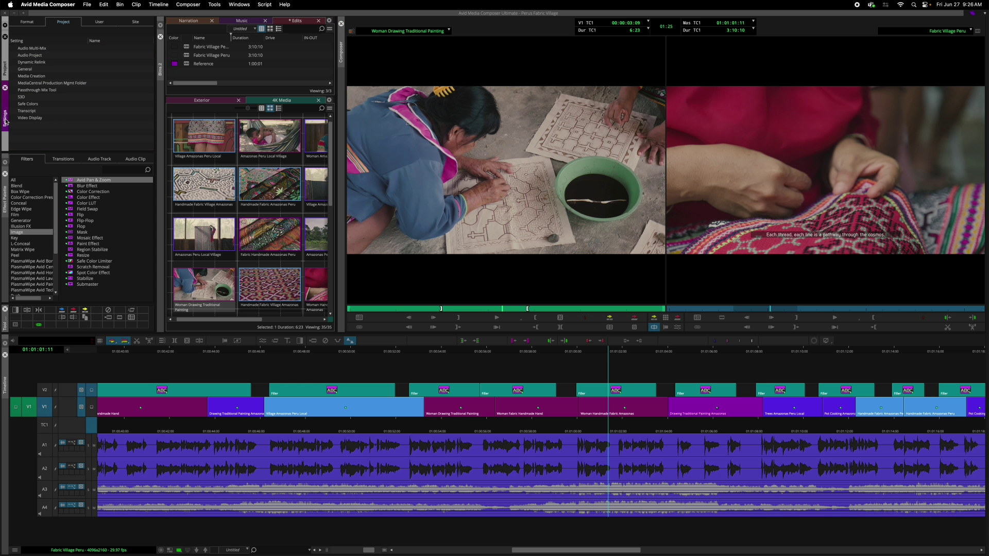
# Open the Media Creation settings for Mixdown & Transcode and show the AVC Long GOP quality level options.
pyautogui.doubleClick(44, 78)
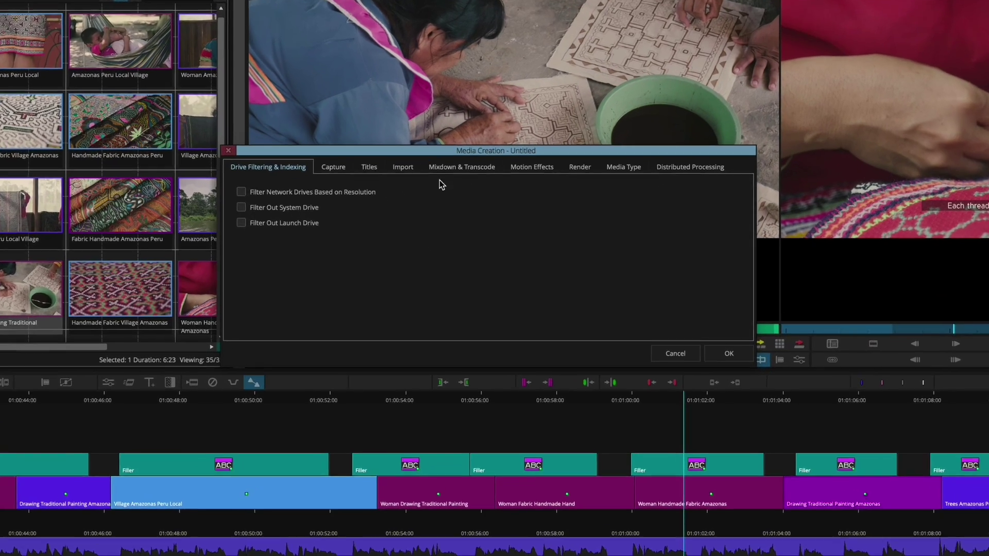
pyautogui.click(467, 210)
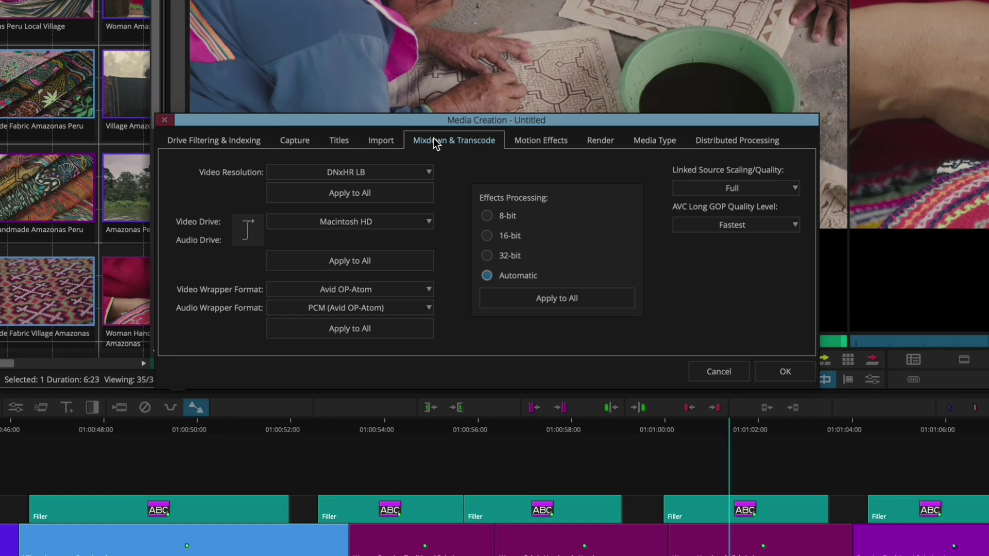
pyautogui.click(783, 224)
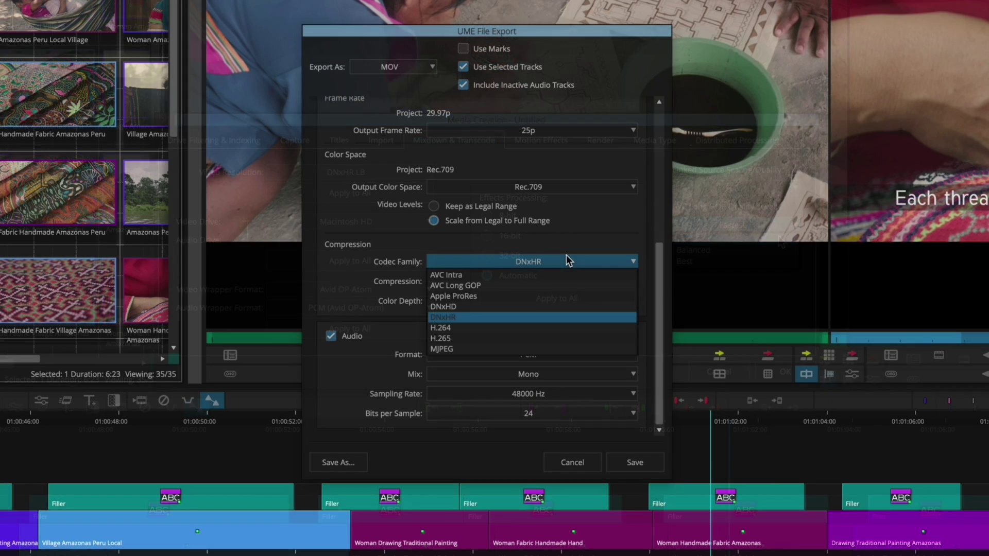
# Set the UME file export's codec family to AVC Long GOP and show its quality level options.
pyautogui.click(566, 284)
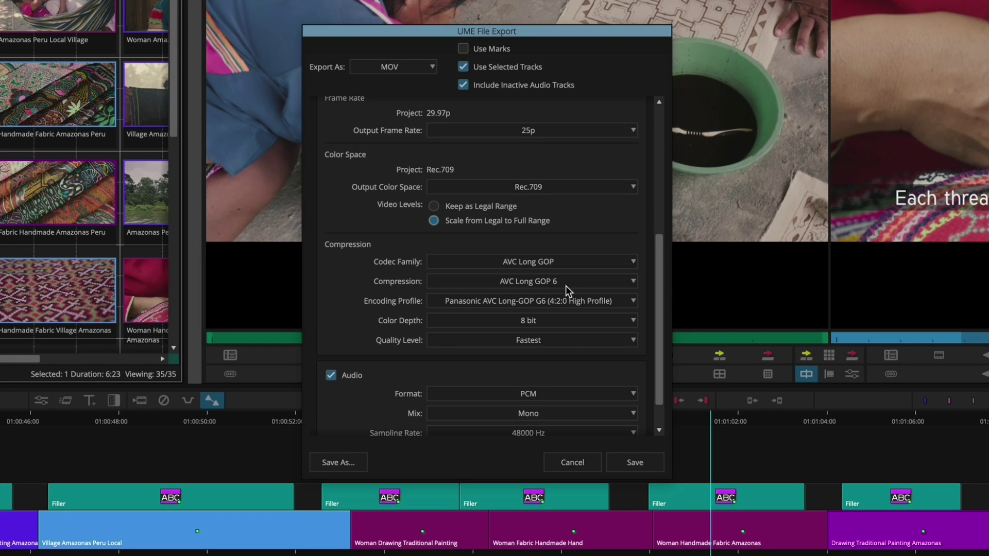
pyautogui.click(573, 341)
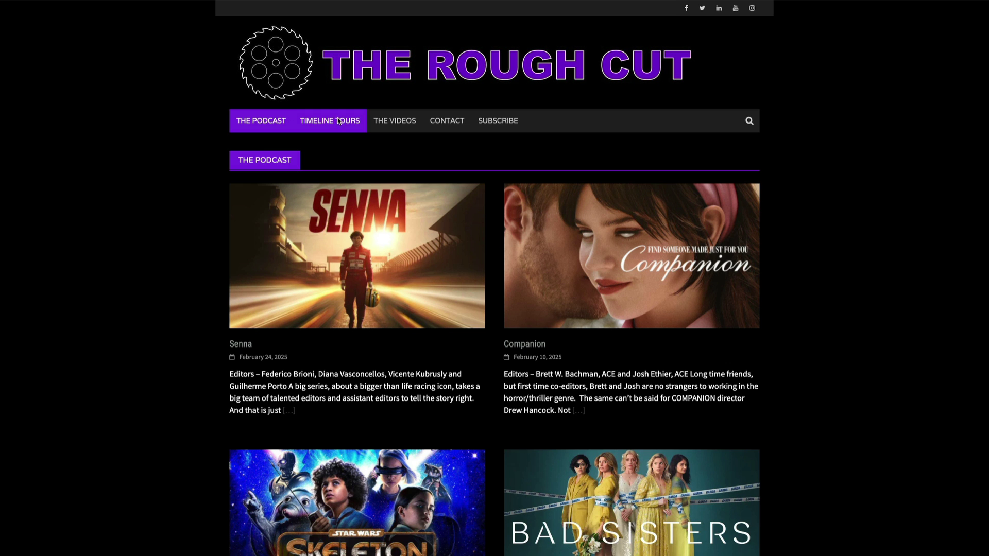
# Open the Timeline Tours page on The Rough Cut website and browse its featured timelines.
pyautogui.click(338, 121)
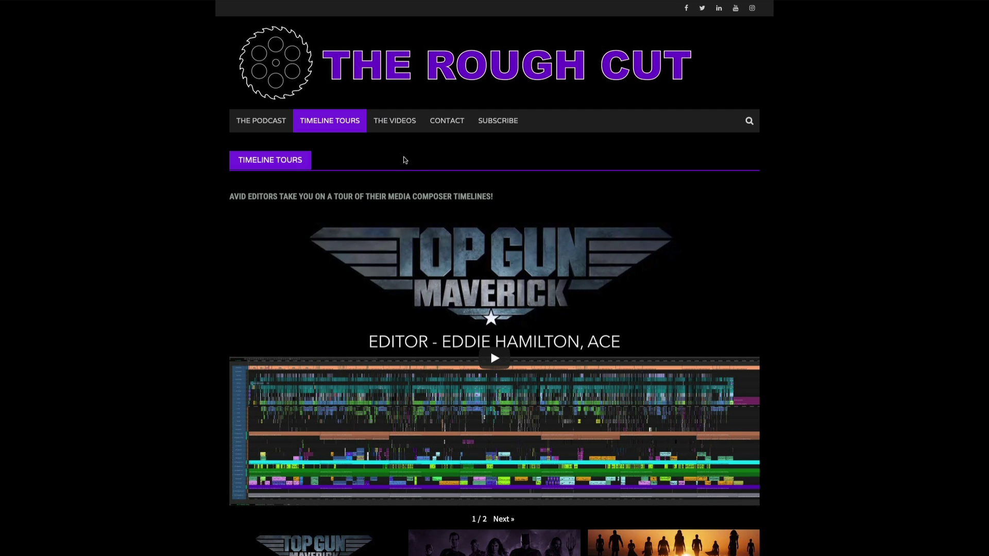
pyautogui.scroll(-1, 577, 343)
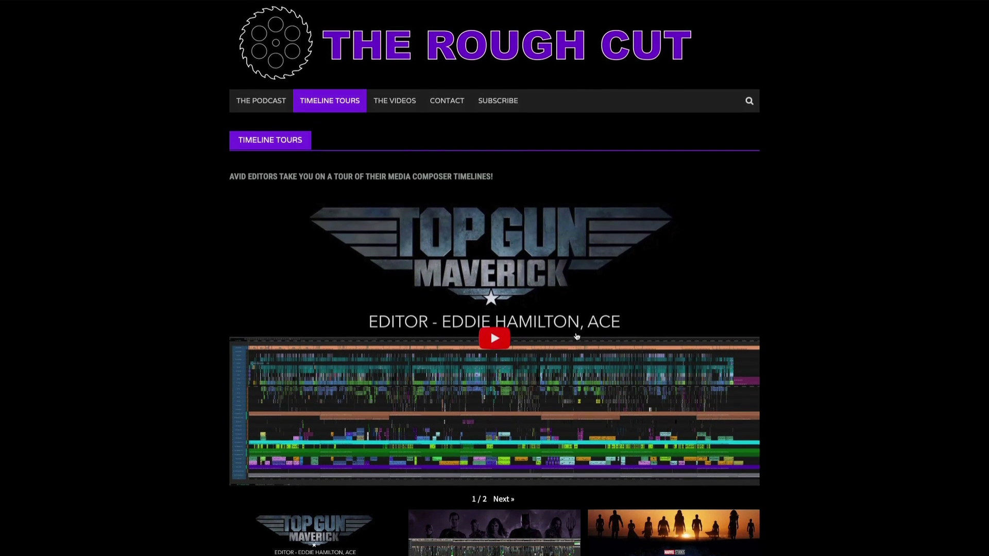
pyautogui.scroll(-3, 564, 239)
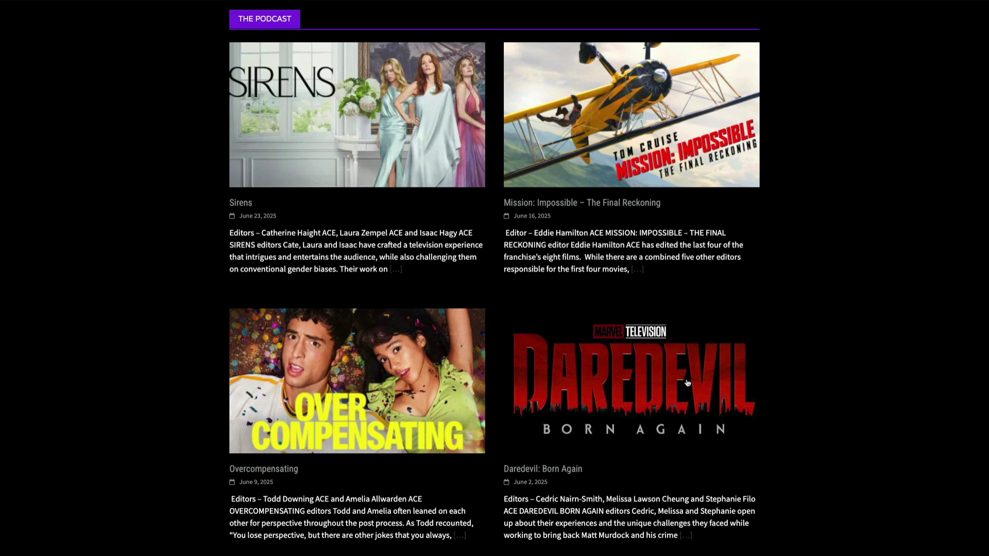
# Open the Daredevil: Born Again podcast episode and read through its description.
pyautogui.click(688, 382)
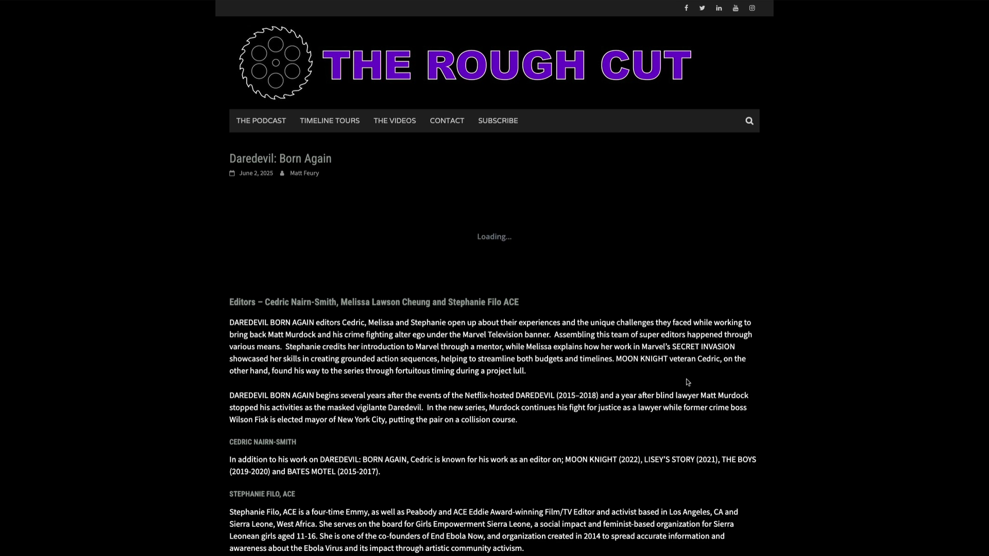
pyautogui.scroll(-2, 687, 382)
pyautogui.scroll(-2, 688, 383)
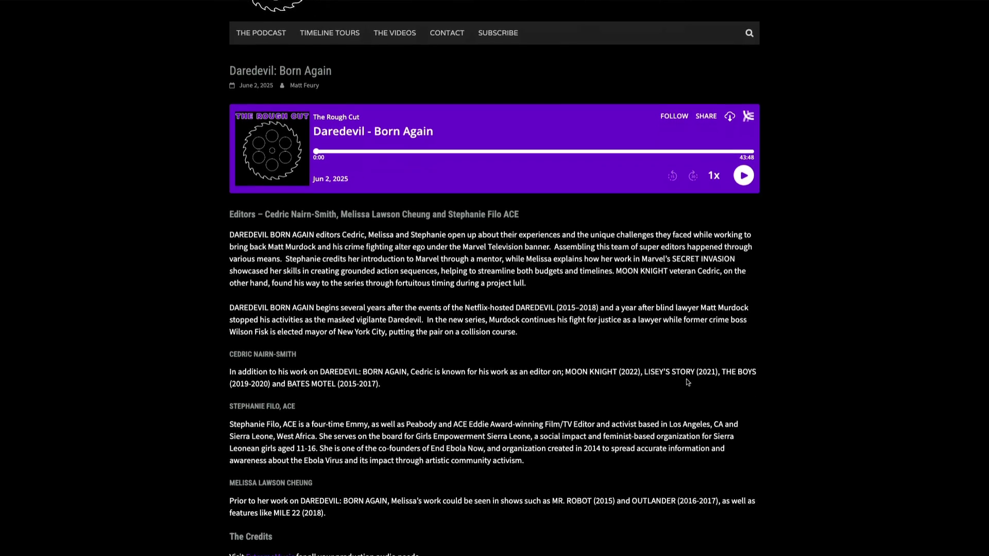